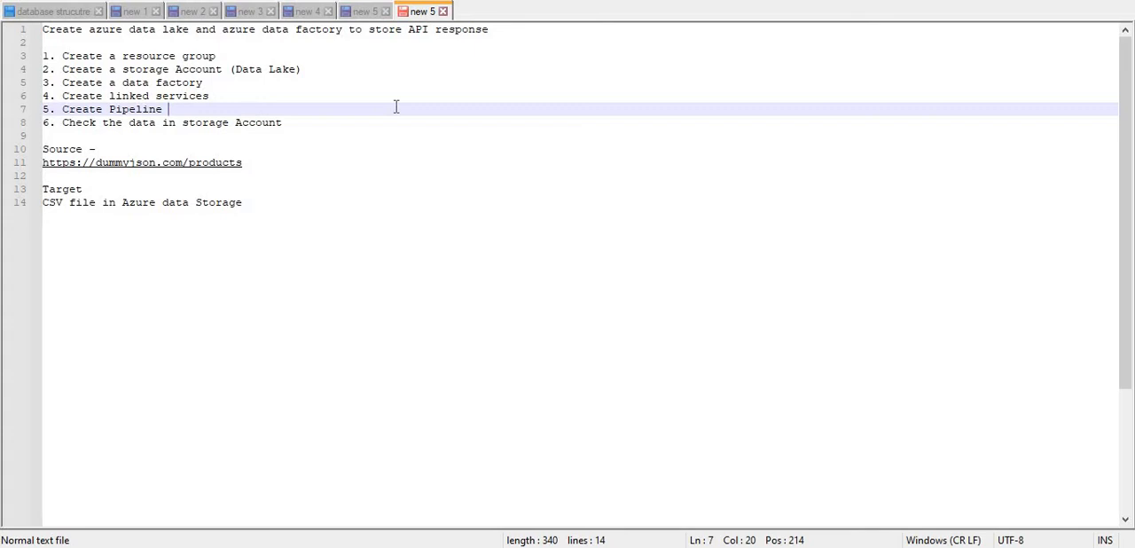
- Read through the six-step plan in the notes, from creating the resource group to checking the data in the storage account
{"action": "double_click", "coordinate": [149, 58]}
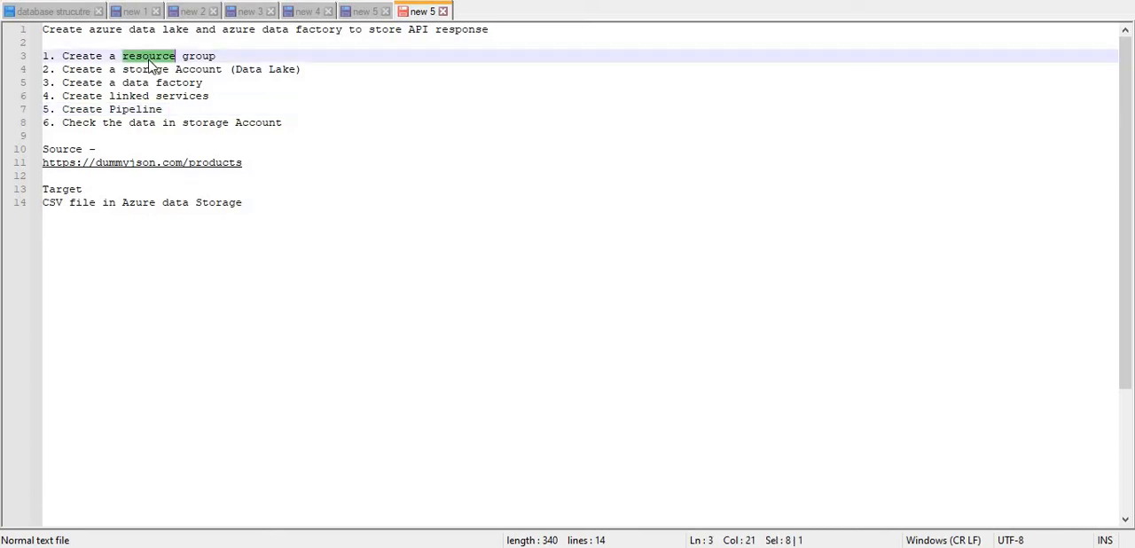
{"action": "left_click", "coordinate": [226, 56]}
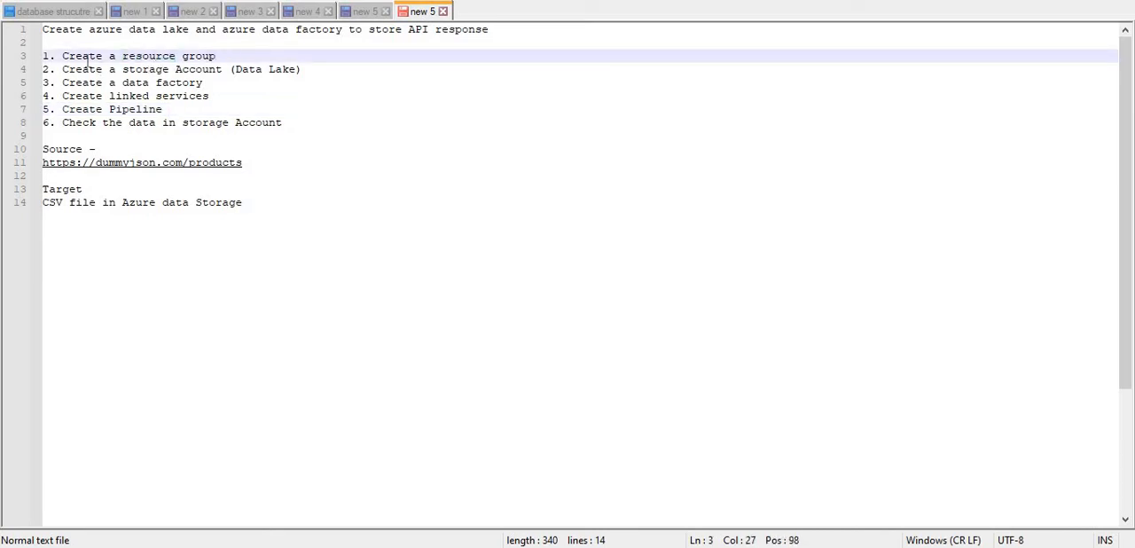
{"action": "double_click", "coordinate": [86, 57]}
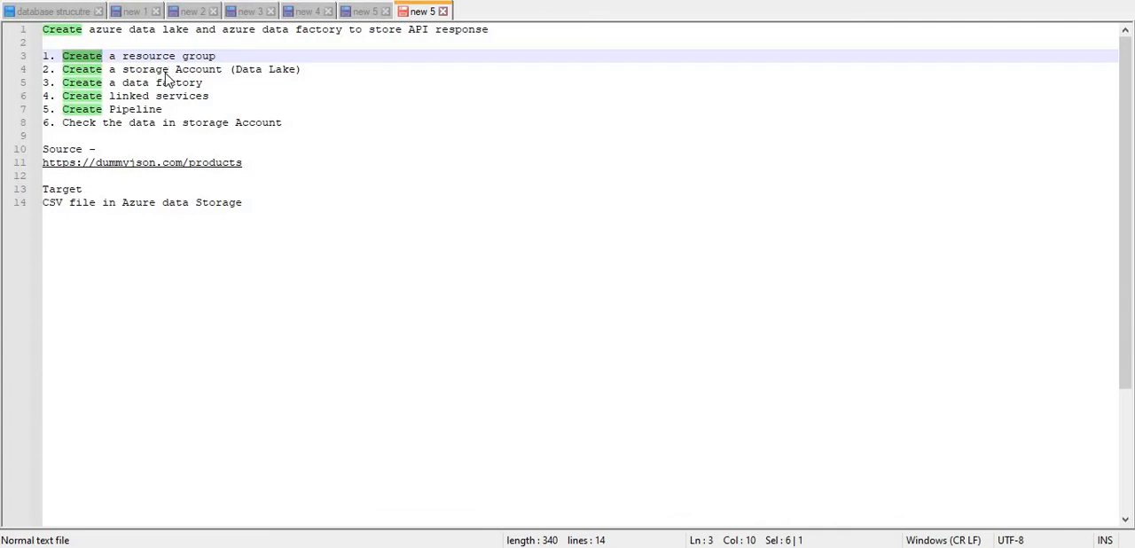
{"action": "double_click", "coordinate": [167, 71]}
{"action": "double_click", "coordinate": [249, 70]}
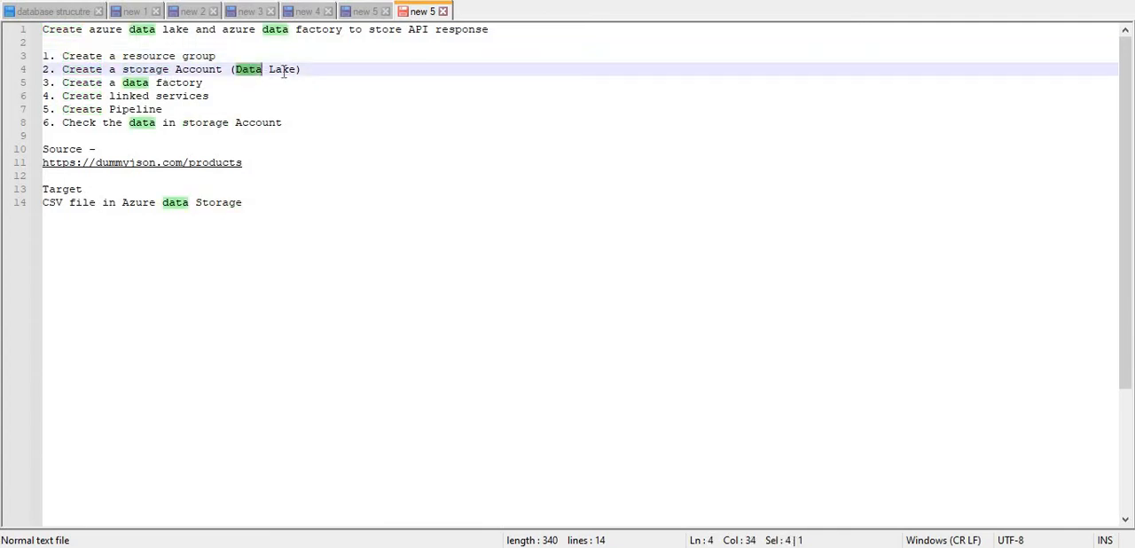
{"action": "double_click", "coordinate": [284, 71]}
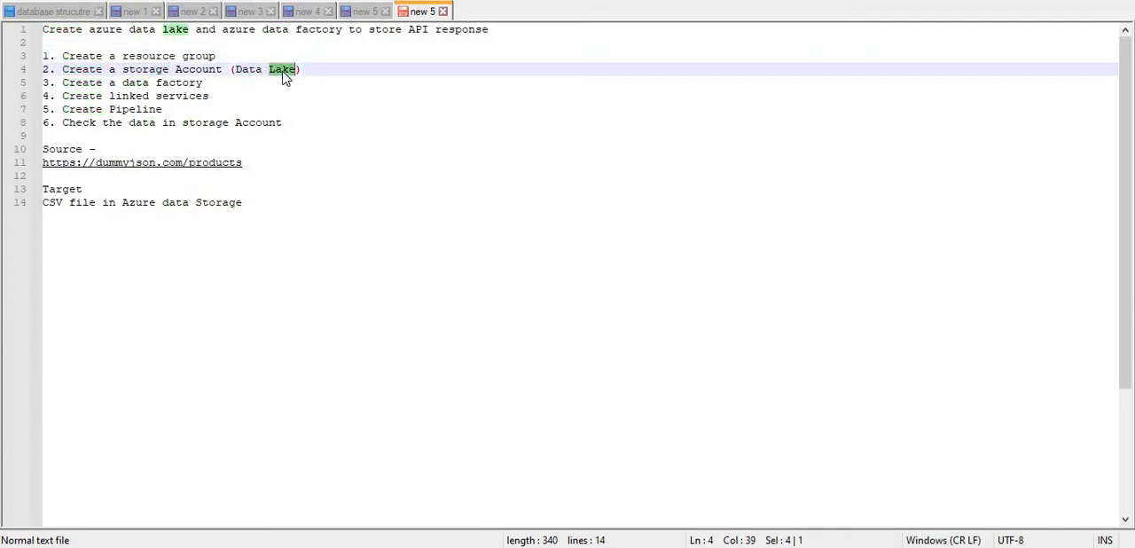
{"action": "double_click", "coordinate": [103, 83]}
{"action": "left_click", "coordinate": [149, 83]}
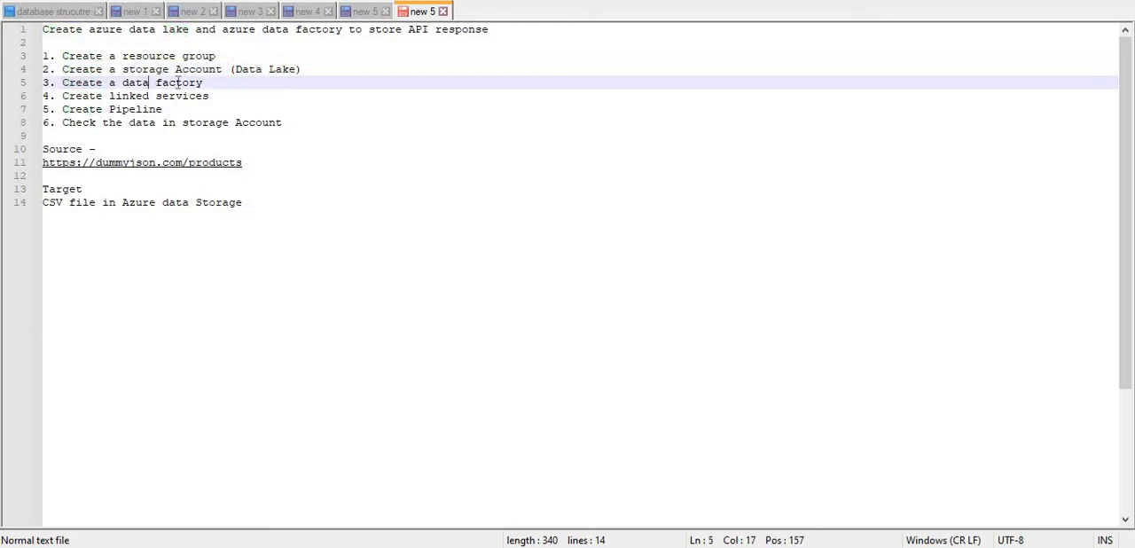
{"action": "double_click", "coordinate": [183, 85]}
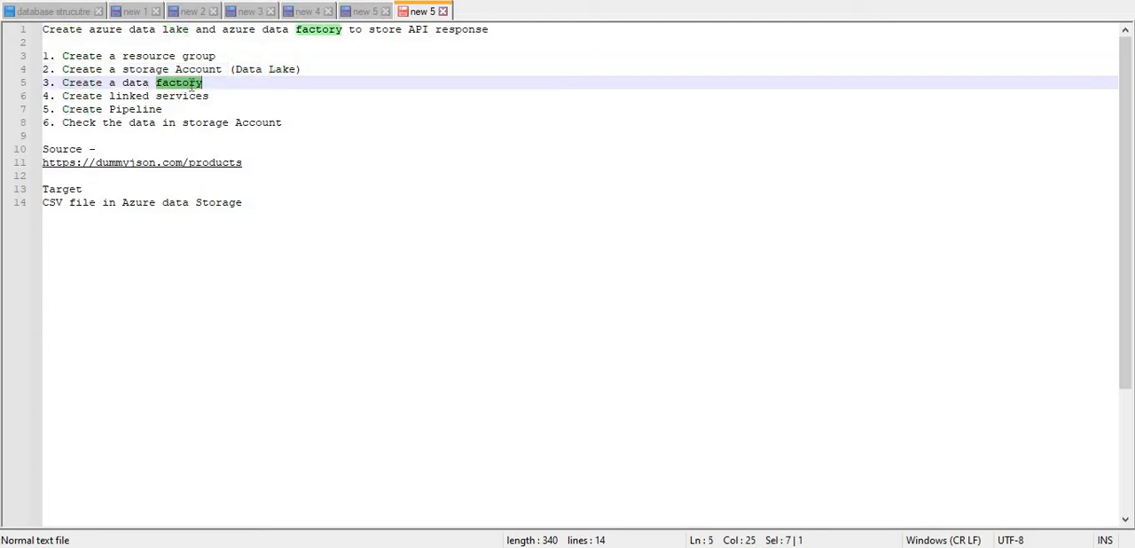
{"action": "left_click", "coordinate": [190, 86]}
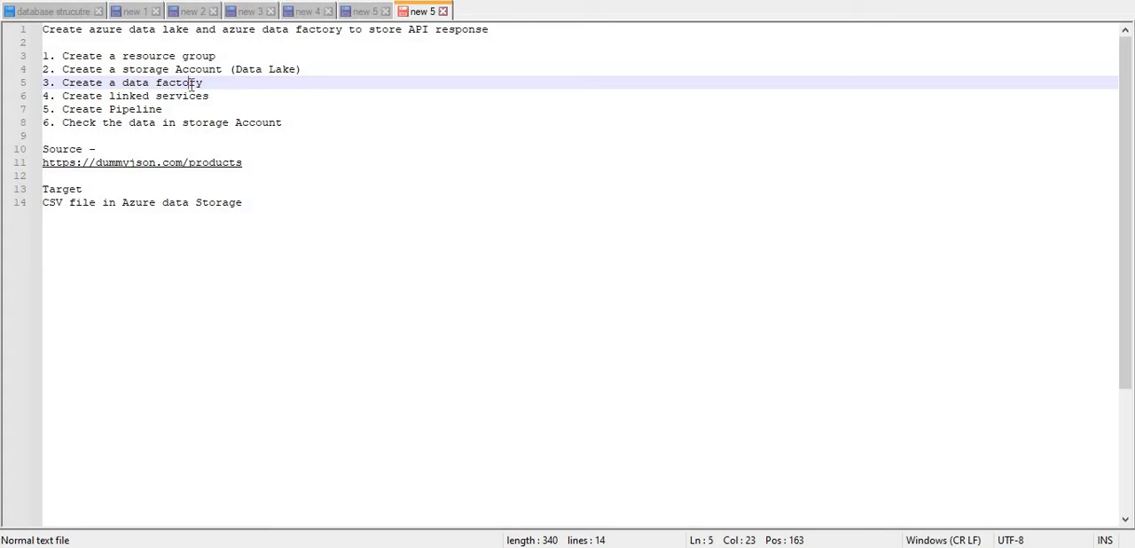
{"action": "double_click", "coordinate": [92, 86]}
{"action": "double_click", "coordinate": [185, 96]}
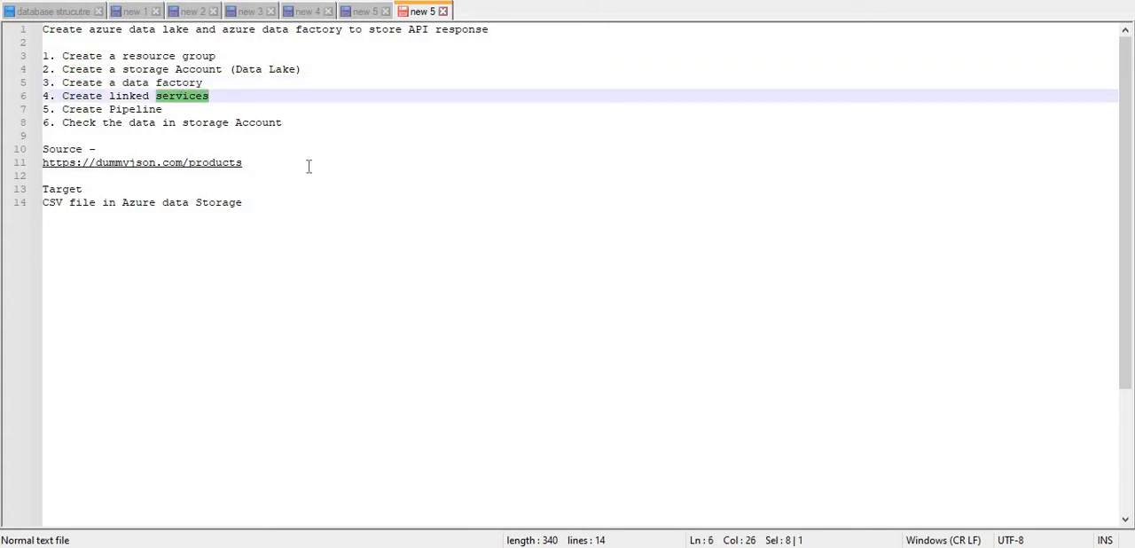
{"action": "double_click", "coordinate": [223, 123]}
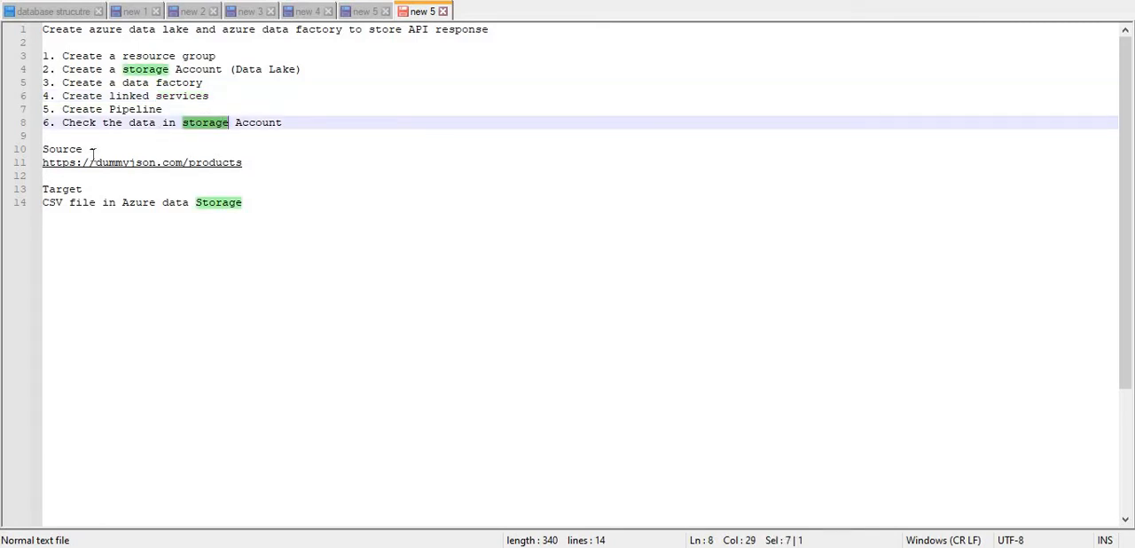
{"action": "left_click_drag", "start_coordinate": [243, 163], "coordinate": [42, 162]}
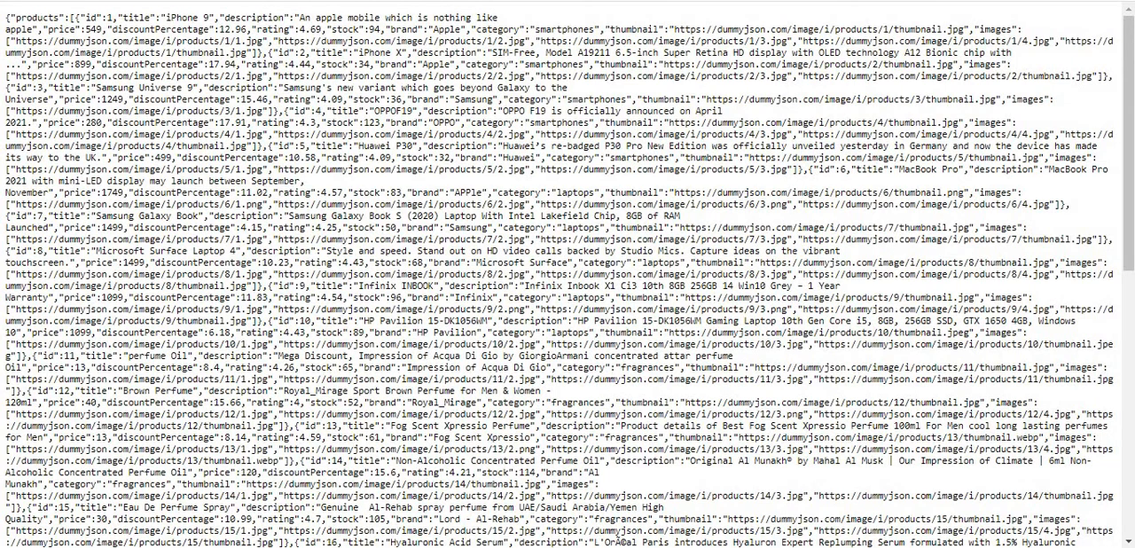
{"action": "type", "text": "https://dummyjson.com/products"}
{"action": "key", "text": "Return"}
{"action": "double_click", "coordinate": [47, 17]}
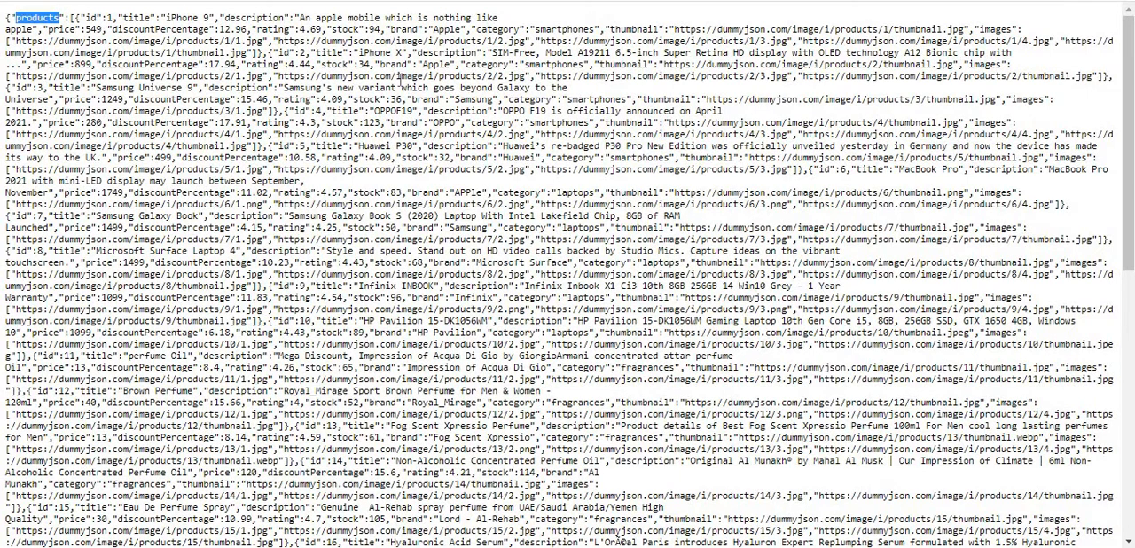
{"action": "left_click", "coordinate": [401, 81]}
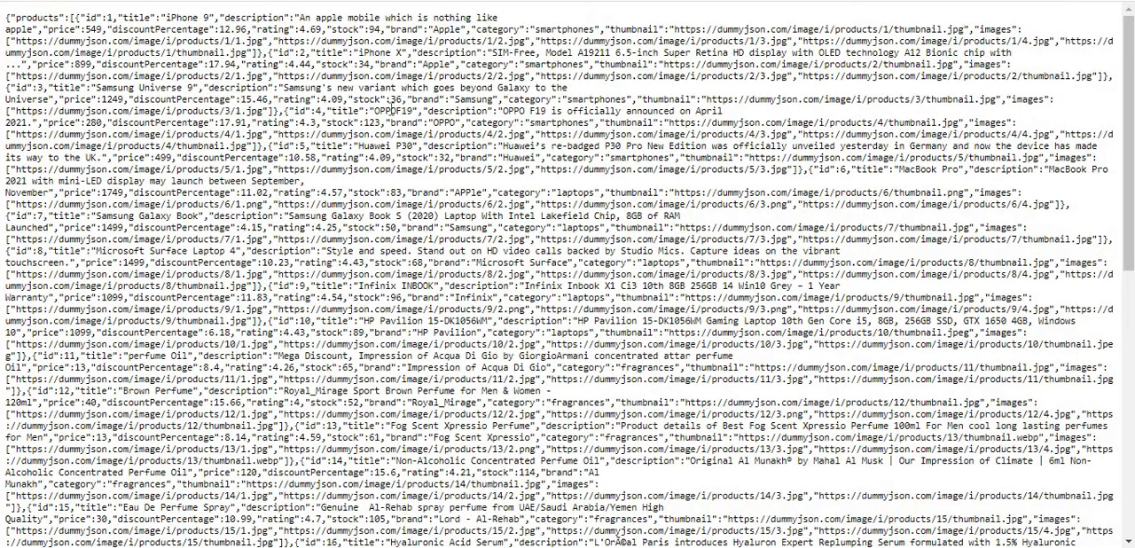
{"action": "triple_click", "coordinate": [360, 76]}
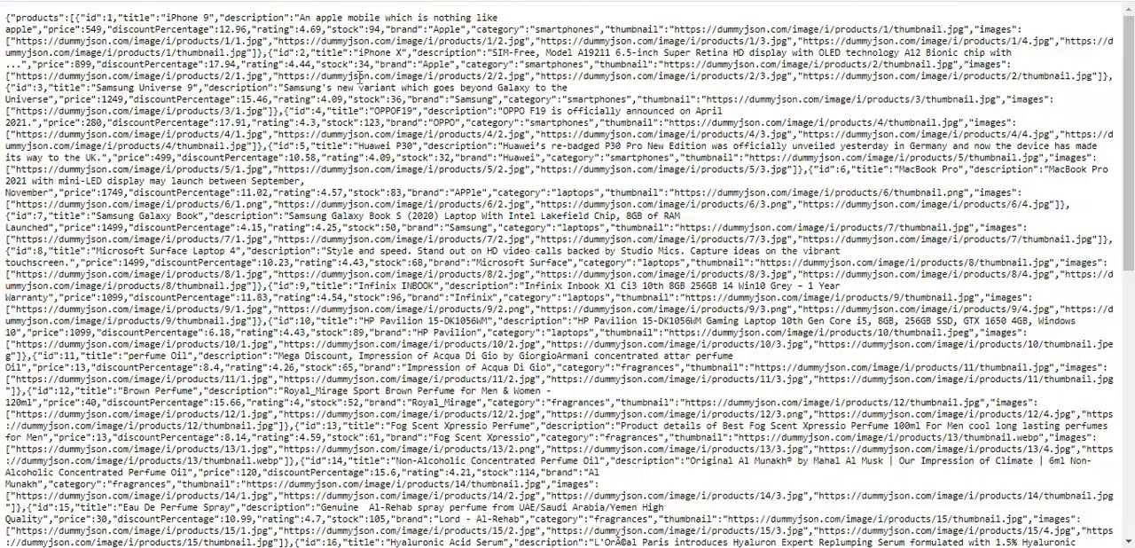
{"action": "double_click", "coordinate": [360, 76]}
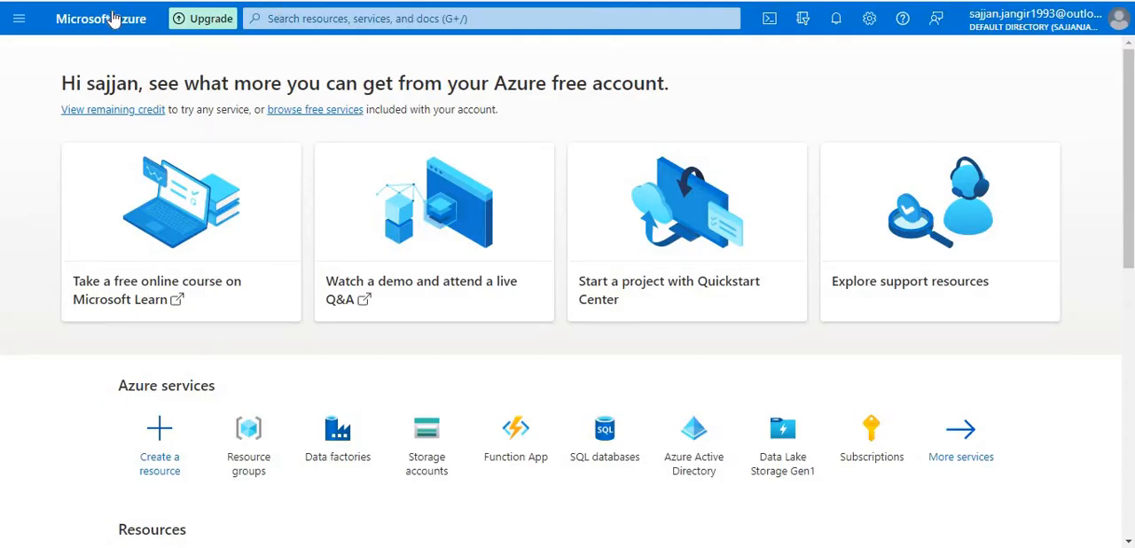
- Switch to the Azure portal, find the Resource groups service by searching for "res", and start a new resource group
{"action": "left_click", "coordinate": [315, 21]}
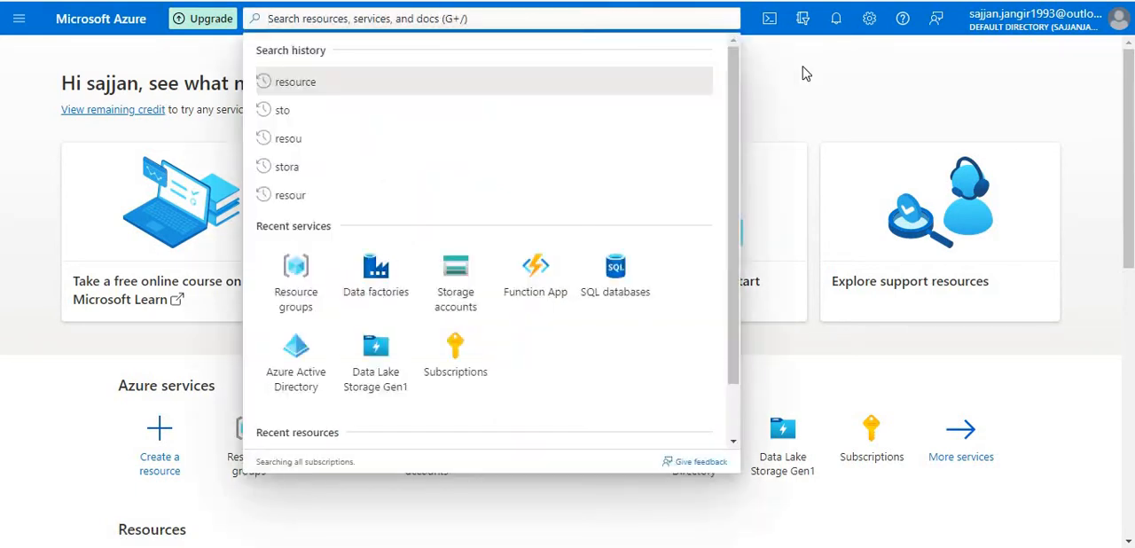
{"action": "left_click", "coordinate": [981, 49]}
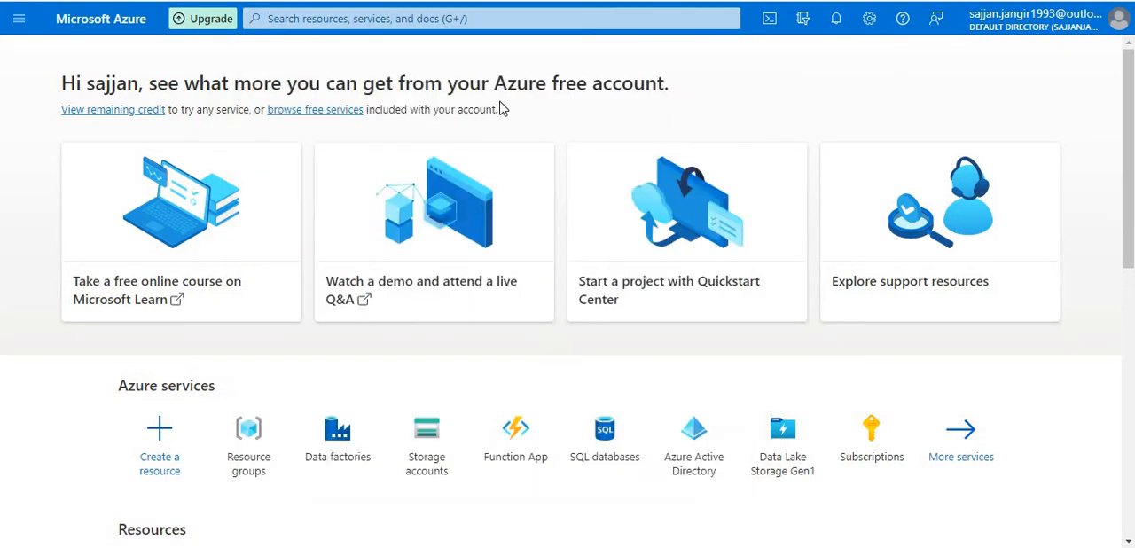
{"action": "left_click", "coordinate": [314, 22]}
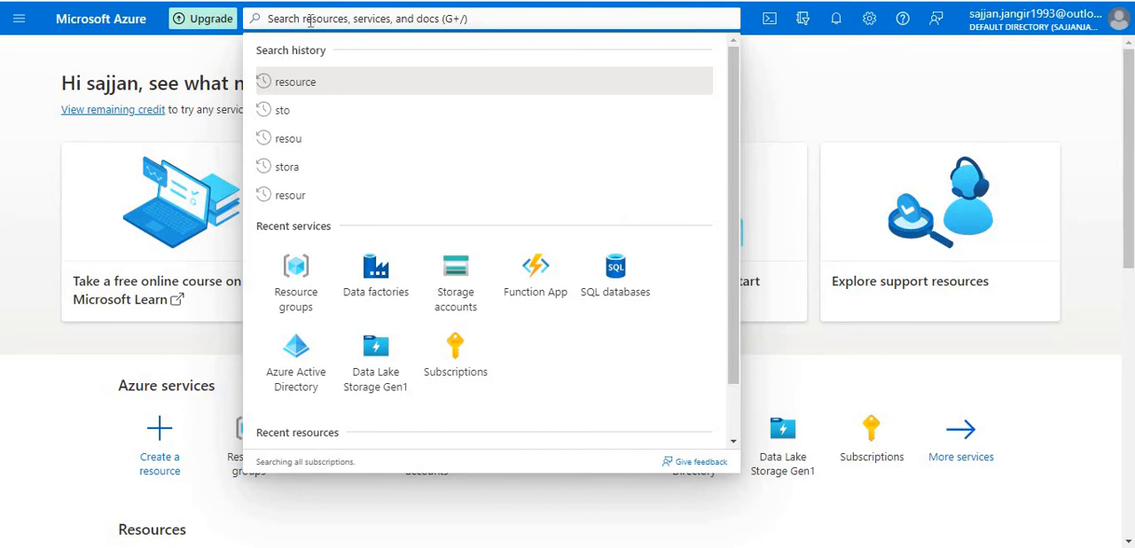
{"action": "type", "text": "res"}
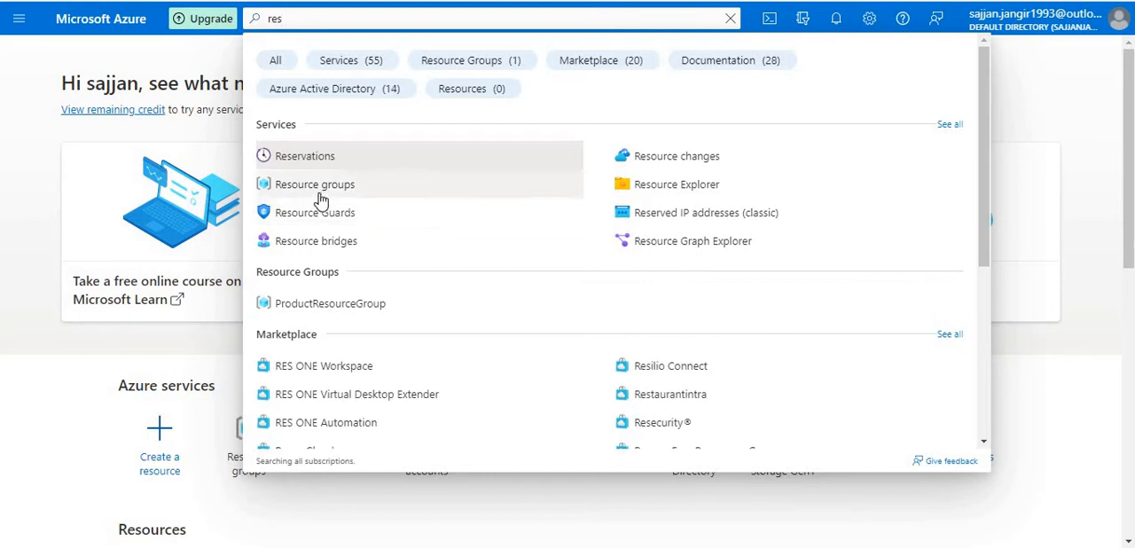
{"action": "left_click", "coordinate": [284, 188]}
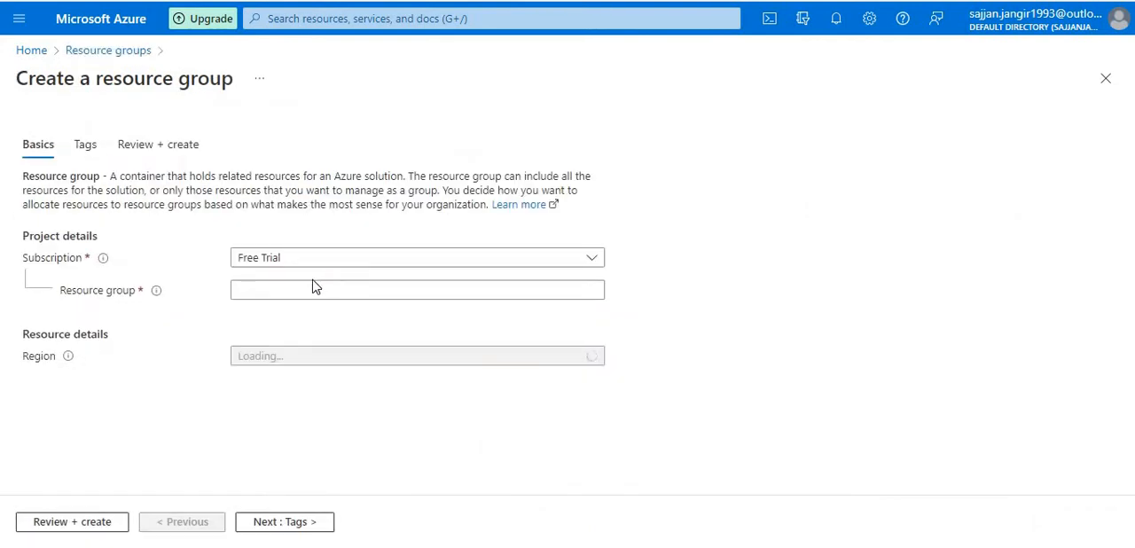
- Create a resource group named ProductResourceGroup in the Free Trial subscription, keeping the East US region
{"action": "left_click", "coordinate": [313, 288]}
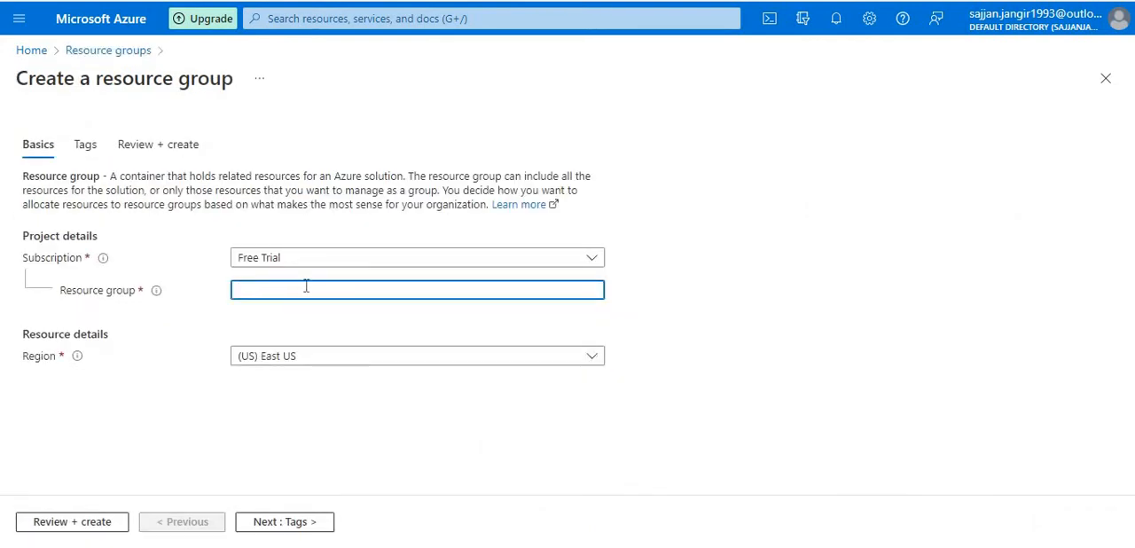
{"action": "left_click", "coordinate": [358, 259]}
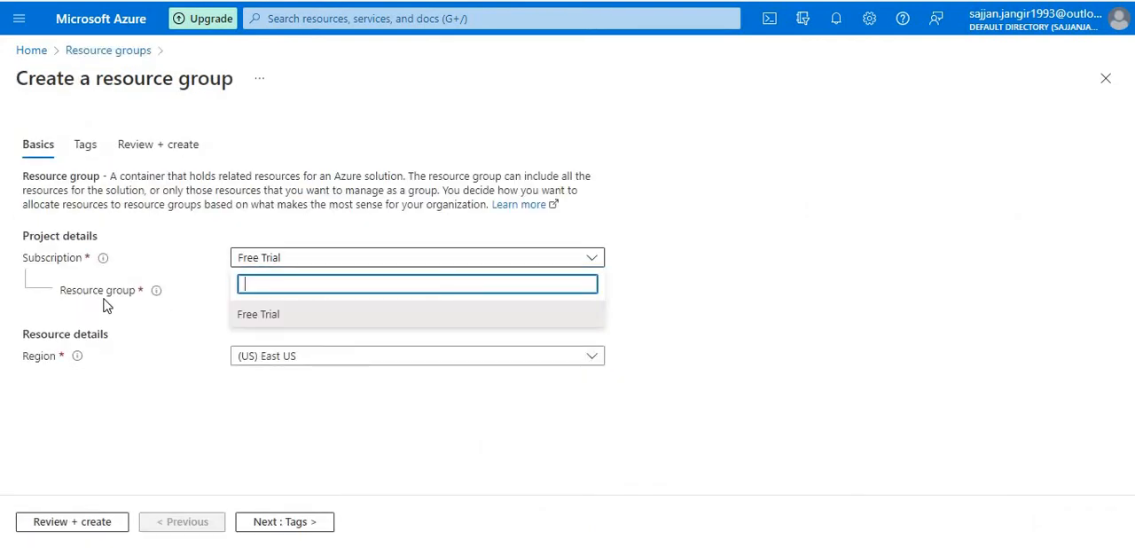
{"action": "left_click", "coordinate": [108, 303]}
{"action": "left_click", "coordinate": [292, 284]}
{"action": "type", "text": "G"}
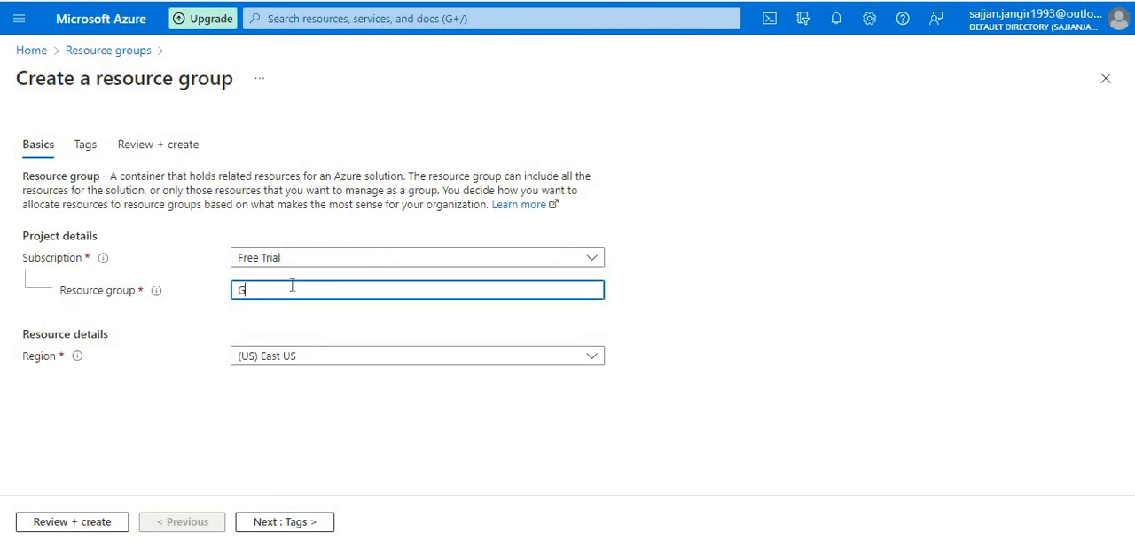
{"action": "type", "text": "r"}
{"action": "key", "text": "BackSpace"}
{"action": "key", "text": "BackSpace"}
{"action": "type", "text": "Pro"}
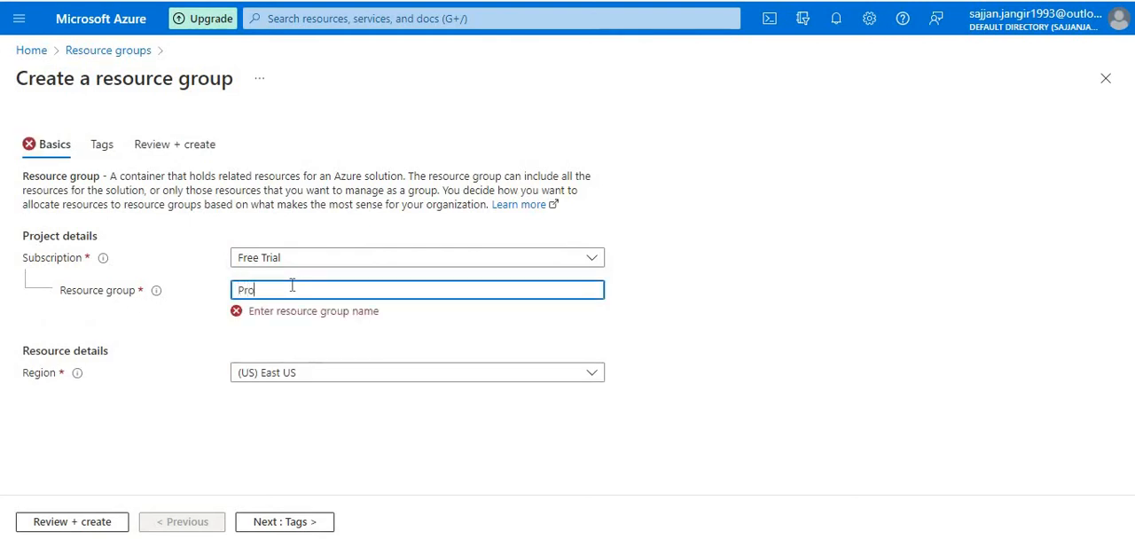
{"action": "type", "text": "ductR"}
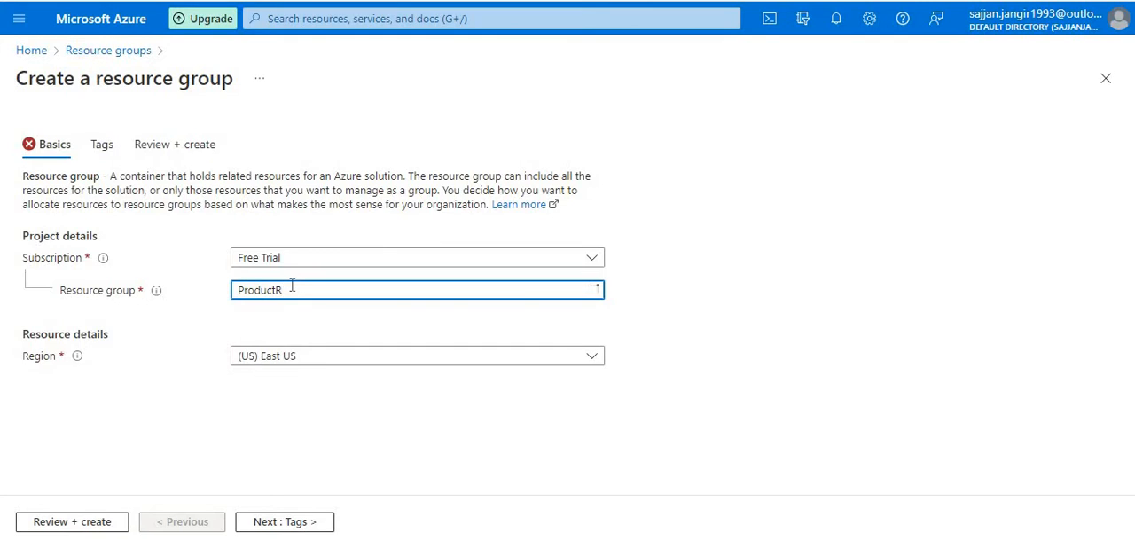
{"action": "type", "text": "esu"}
{"action": "type", "text": "urce"}
{"action": "type", "text": "Group"}
{"action": "left_click", "coordinate": [81, 524]}
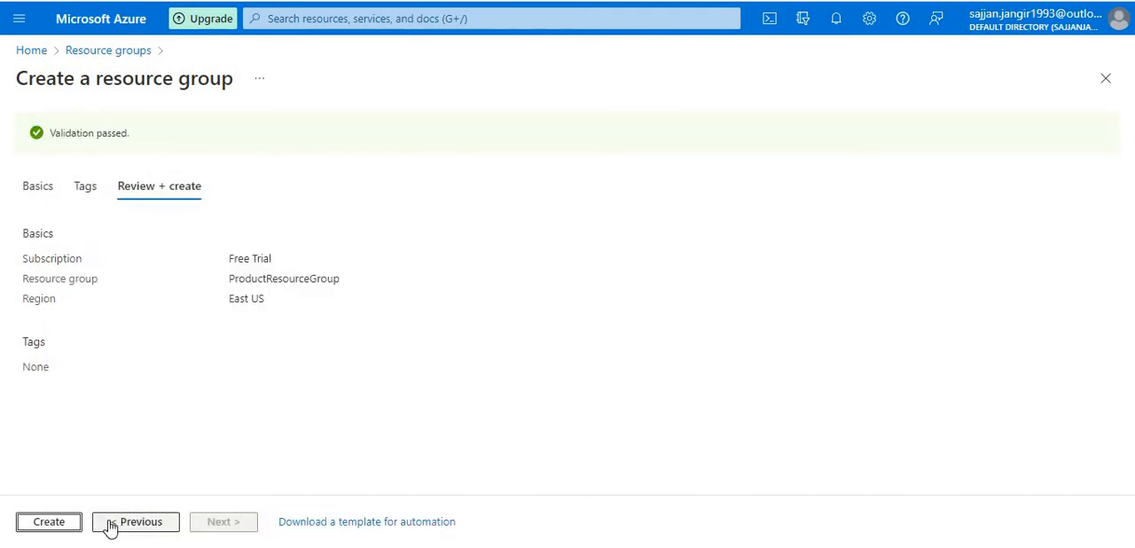
{"action": "left_click", "coordinate": [78, 524]}
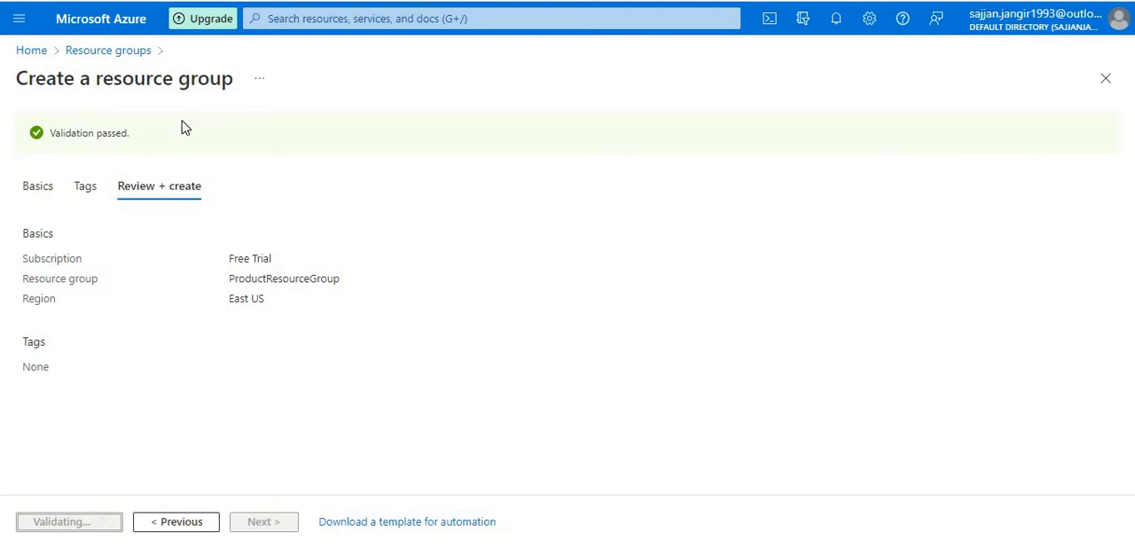
- Open the overview of the ProductResourceGroup resource group
{"action": "left_click", "coordinate": [394, 18]}
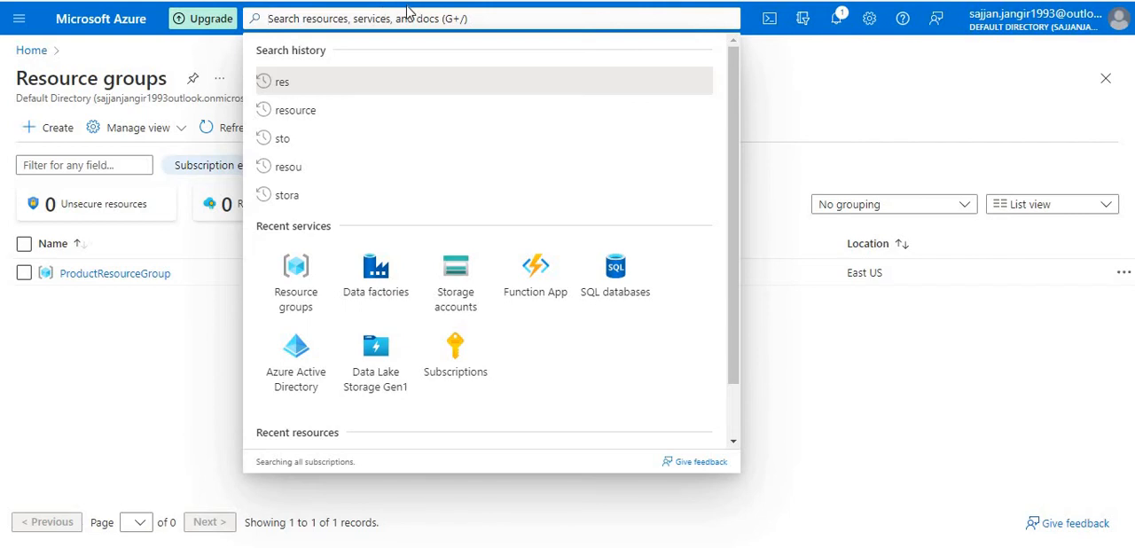
{"action": "left_click", "coordinate": [408, 6]}
{"action": "left_click", "coordinate": [397, 15]}
{"action": "left_click", "coordinate": [121, 260]}
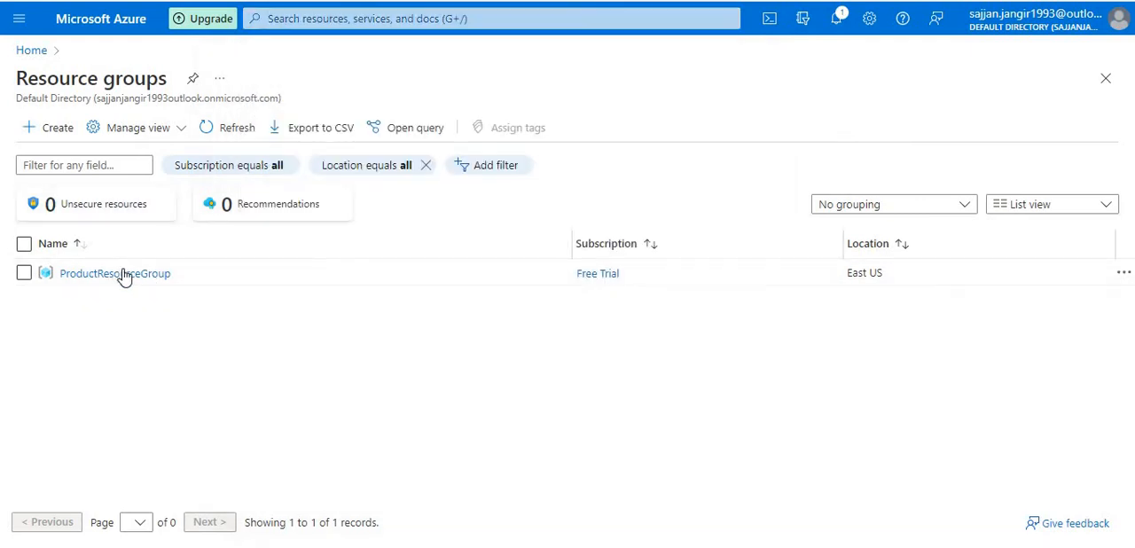
{"action": "left_click", "coordinate": [122, 272]}
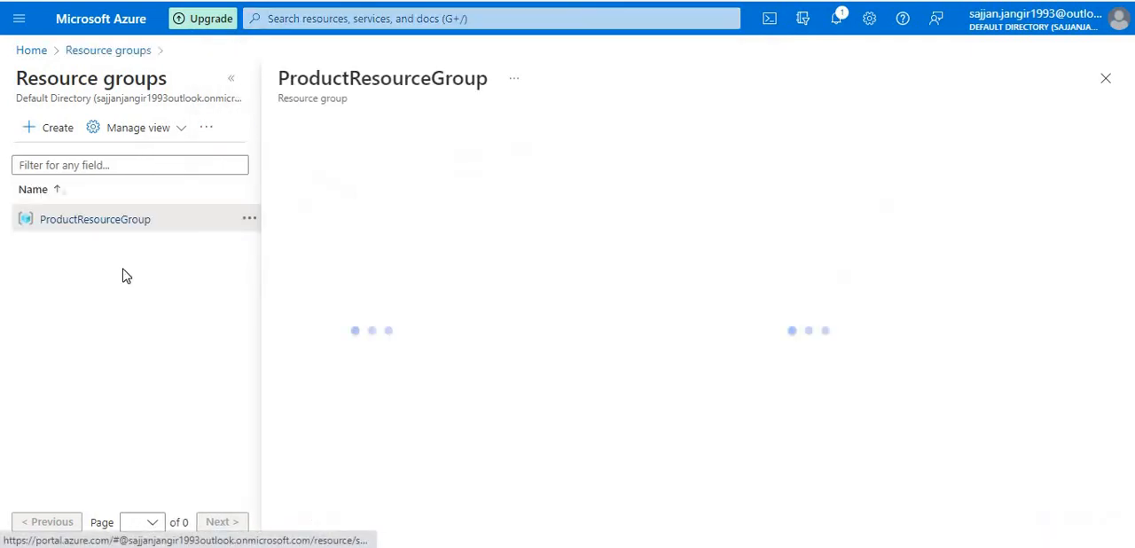
- Search the portal for "storage", open the Storage accounts service and start creating a storage account
{"action": "left_click", "coordinate": [353, 17]}
{"action": "type", "text": "storage"}
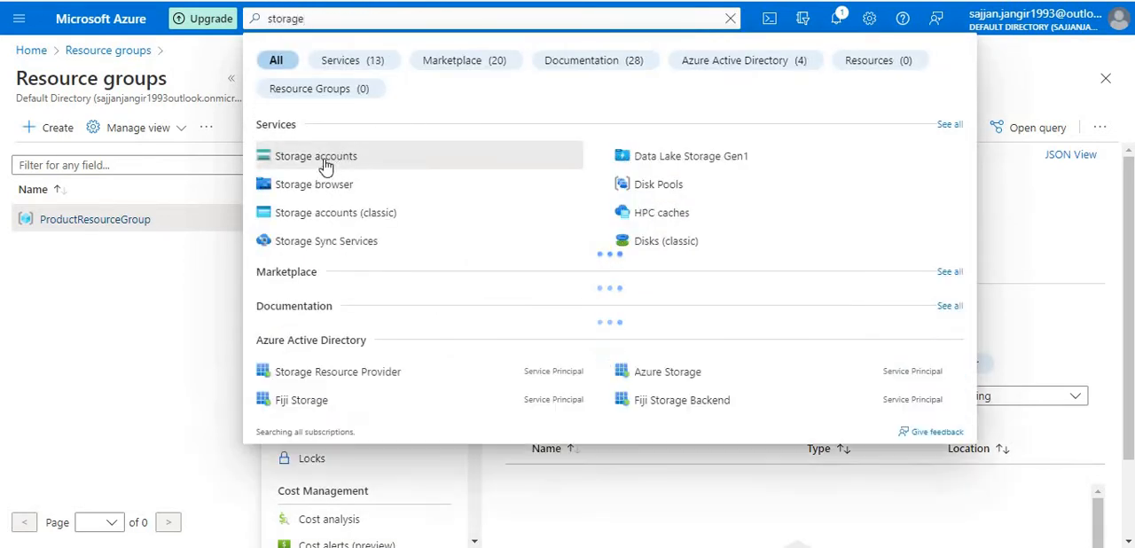
{"action": "left_click", "coordinate": [325, 167]}
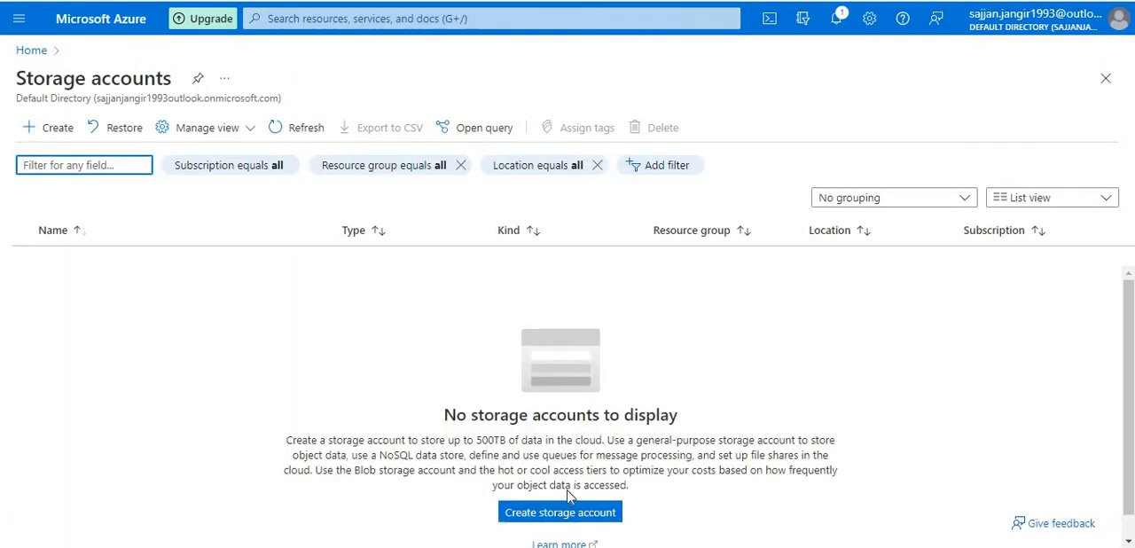
{"action": "scroll", "coordinate": [568, 466], "scroll_direction": "down", "scroll_amount": 1}
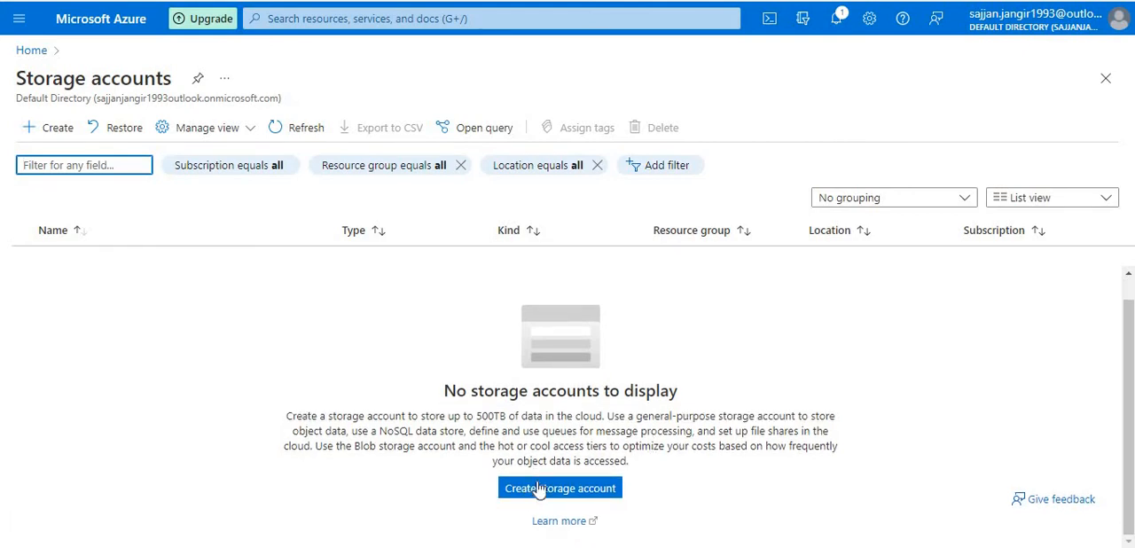
{"action": "scroll", "coordinate": [624, 304], "scroll_direction": "up", "scroll_amount": 1}
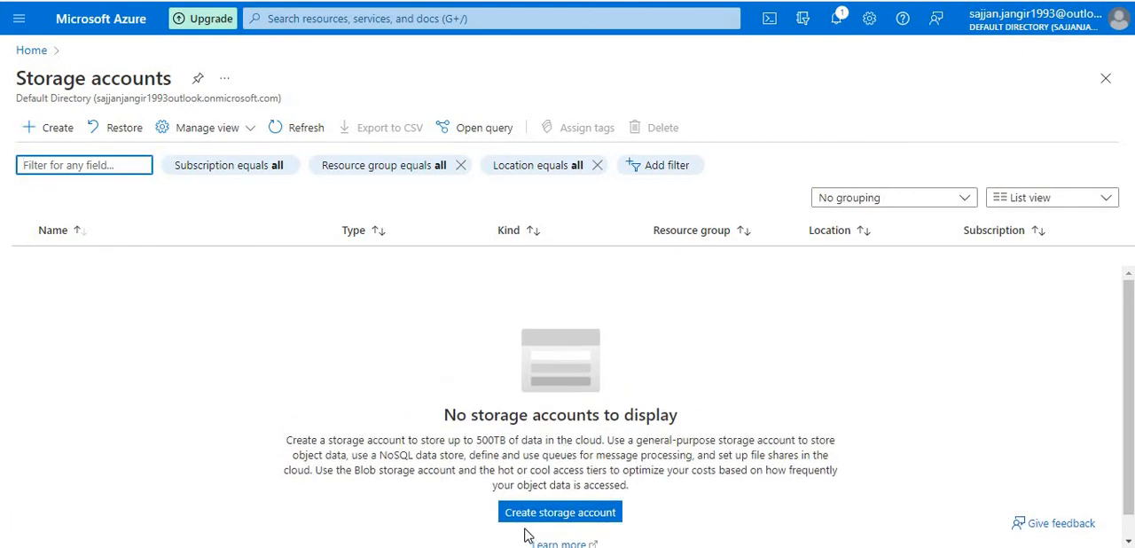
{"action": "left_click", "coordinate": [553, 522]}
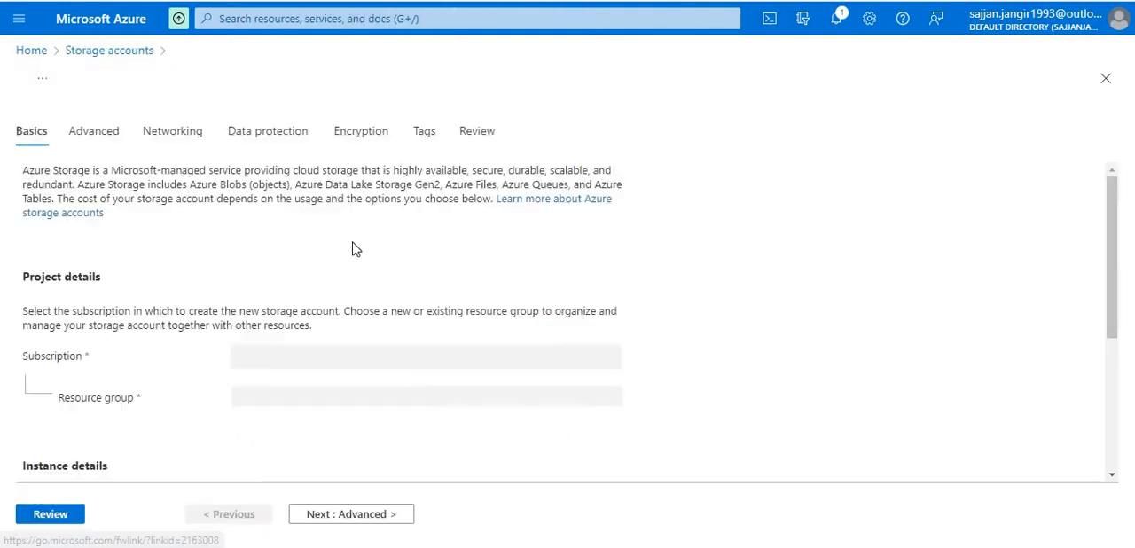
- Select ProductResourceGroup as the new storage account's resource group under the Free Trial subscription
{"action": "scroll", "coordinate": [334, 268], "scroll_direction": "down", "scroll_amount": 3}
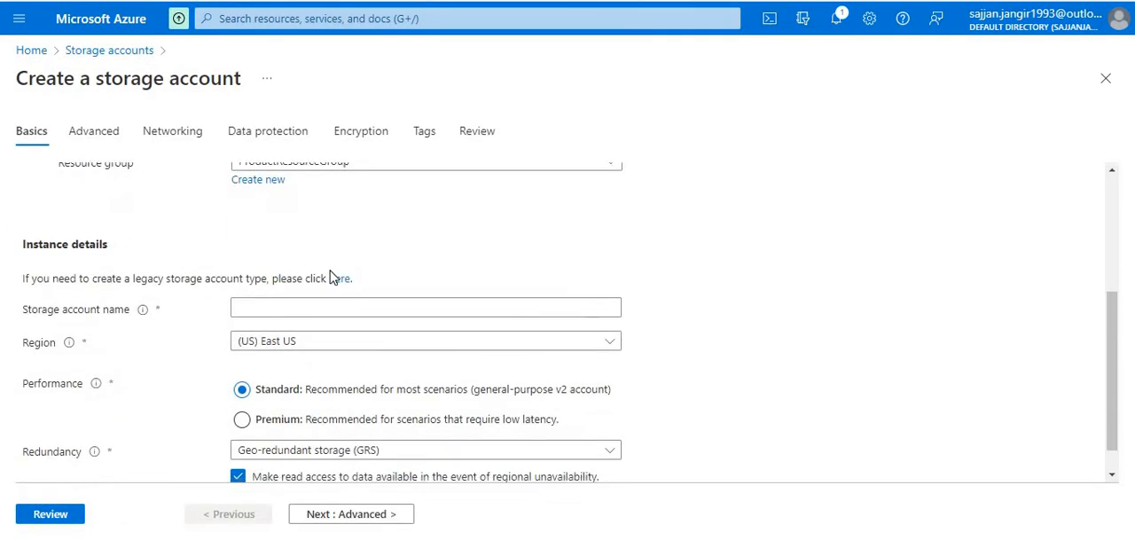
{"action": "scroll", "coordinate": [332, 278], "scroll_direction": "up", "scroll_amount": 3}
{"action": "scroll", "coordinate": [274, 329], "scroll_direction": "down", "scroll_amount": 1}
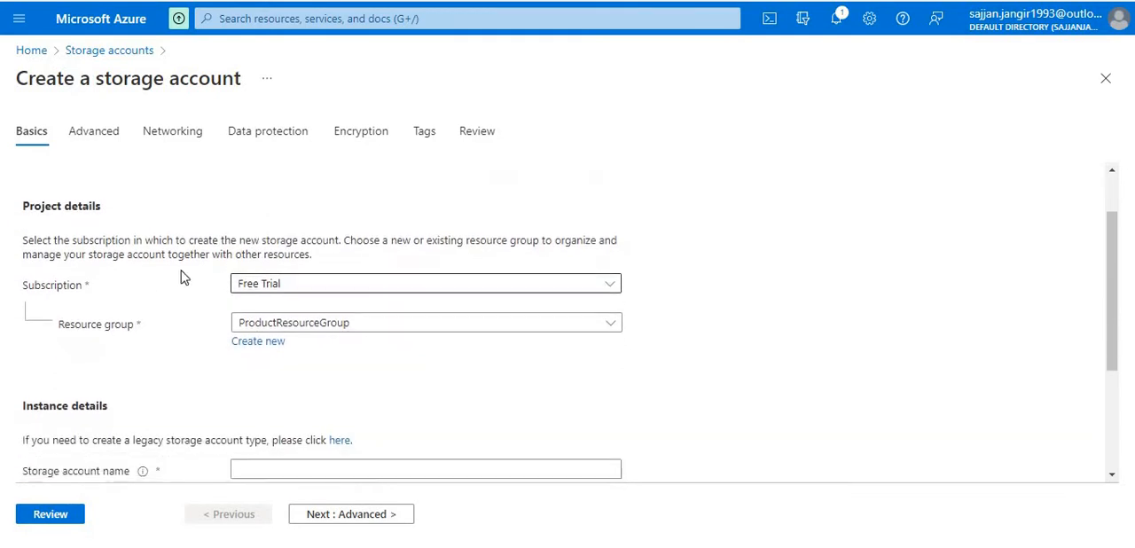
{"action": "left_click", "coordinate": [312, 322]}
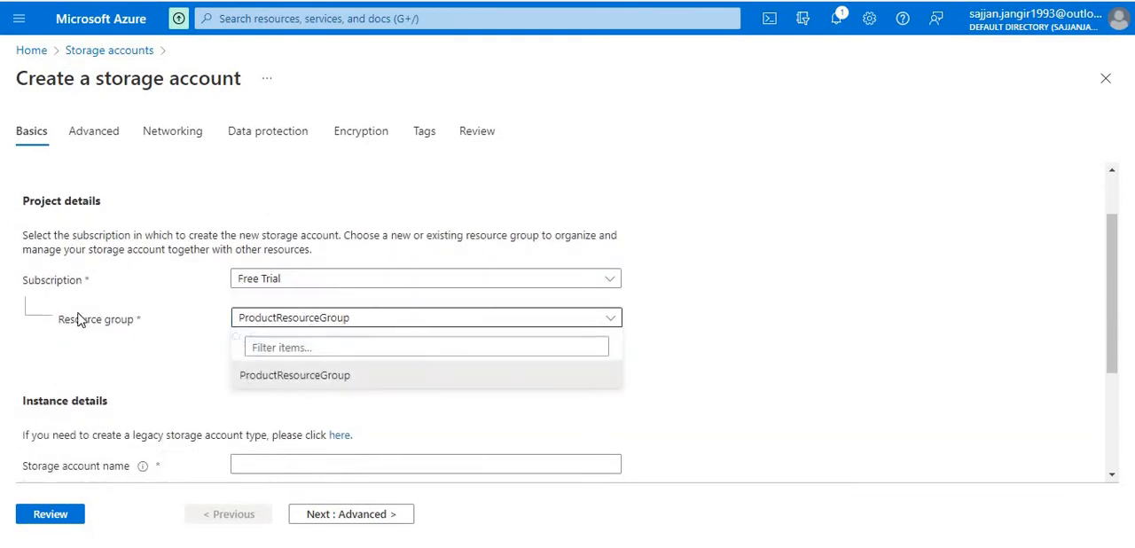
{"action": "left_click", "coordinate": [282, 376]}
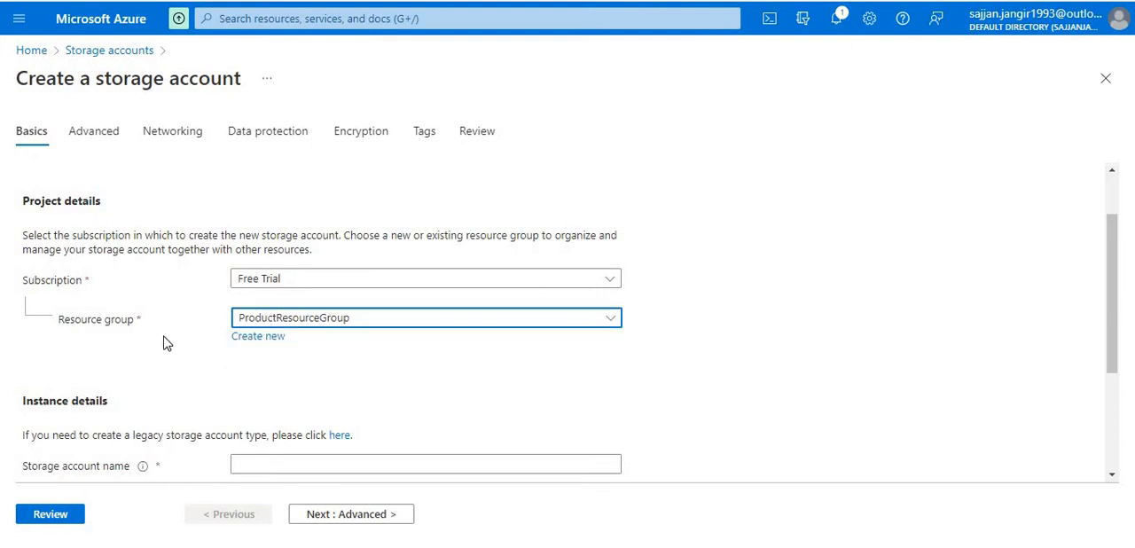
{"action": "scroll", "coordinate": [164, 343], "scroll_direction": "down", "scroll_amount": 1}
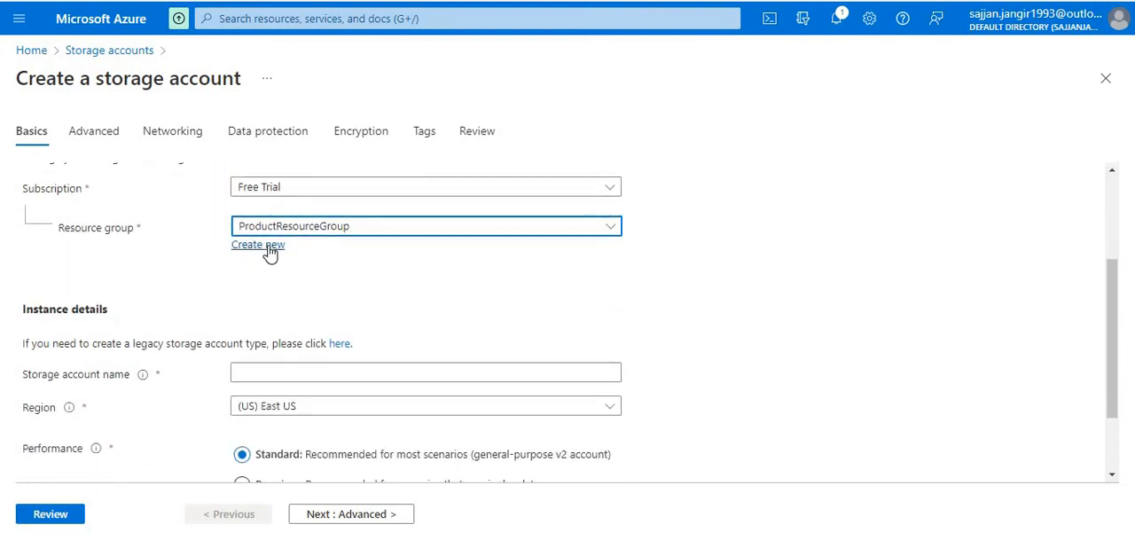
{"action": "left_click", "coordinate": [265, 245]}
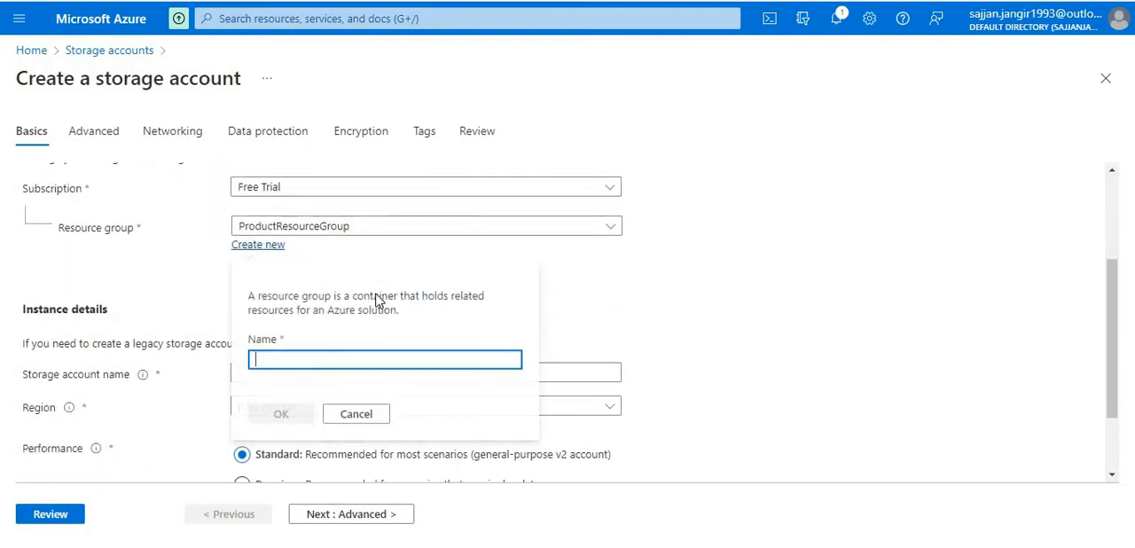
{"action": "left_click", "coordinate": [197, 252]}
{"action": "left_click", "coordinate": [352, 228]}
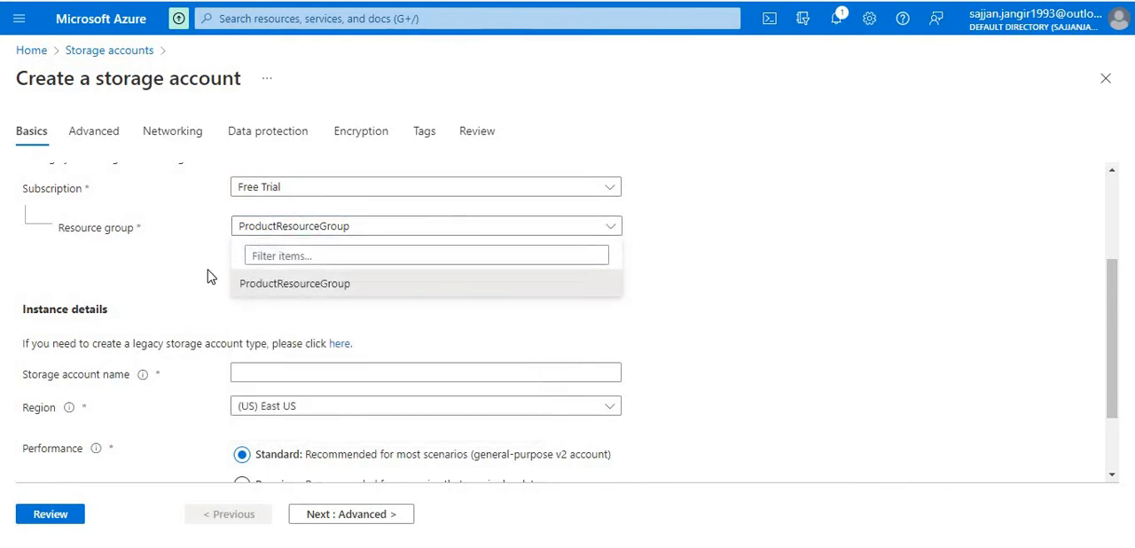
{"action": "left_click", "coordinate": [279, 277]}
- Name the new storage account prdouctstorage001
{"action": "scroll", "coordinate": [279, 258], "scroll_direction": "down", "scroll_amount": 1}
{"action": "left_click", "coordinate": [282, 267]}
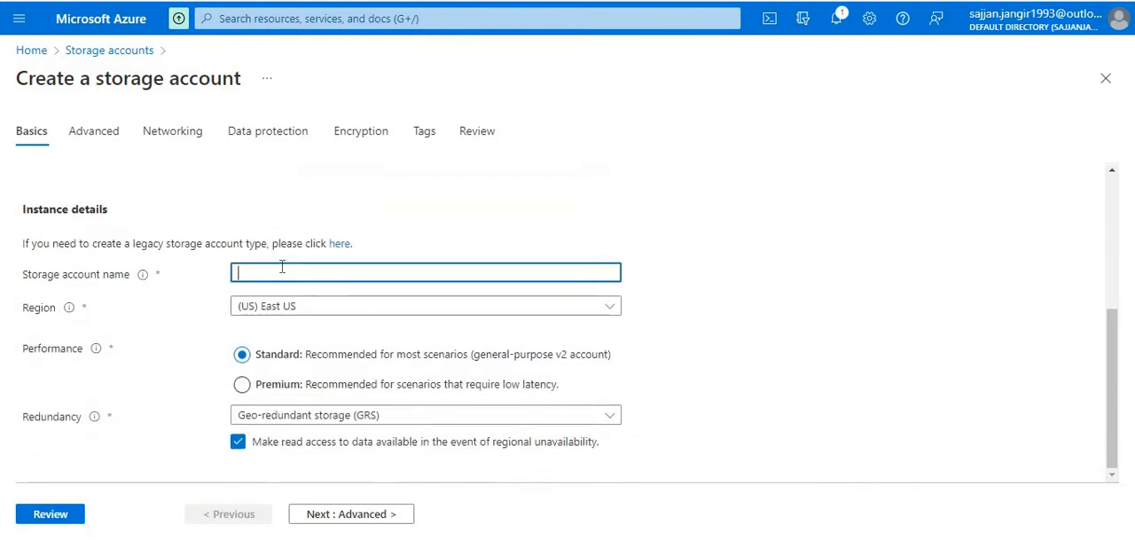
{"action": "type", "text": "prdouct"}
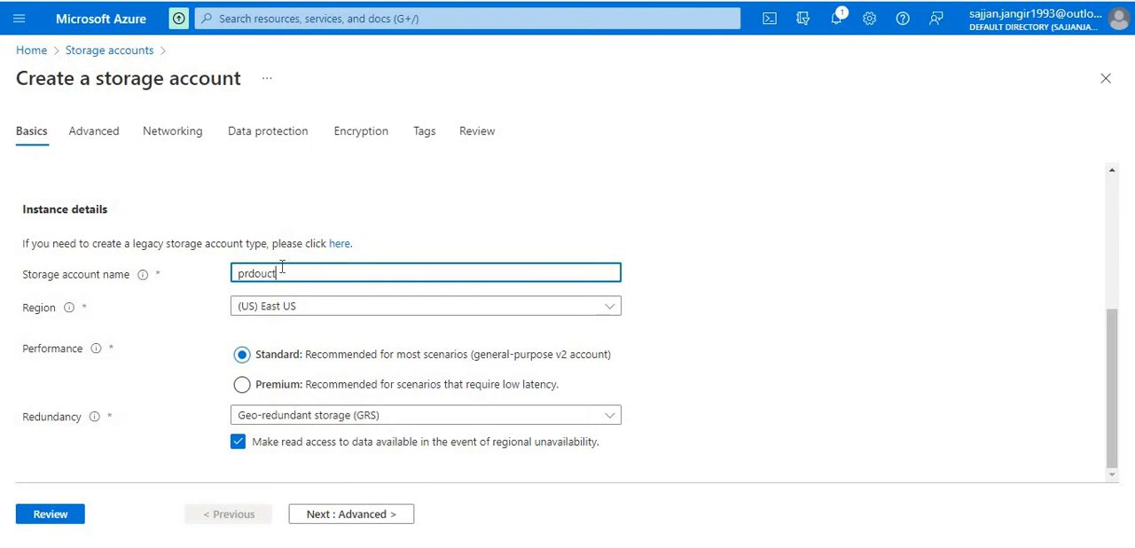
{"action": "type", "text": "s"}
{"action": "key", "text": "BackSpace"}
{"action": "type", "text": "storagea"}
{"action": "key", "text": "BackSpace"}
{"action": "type", "text": "001"}
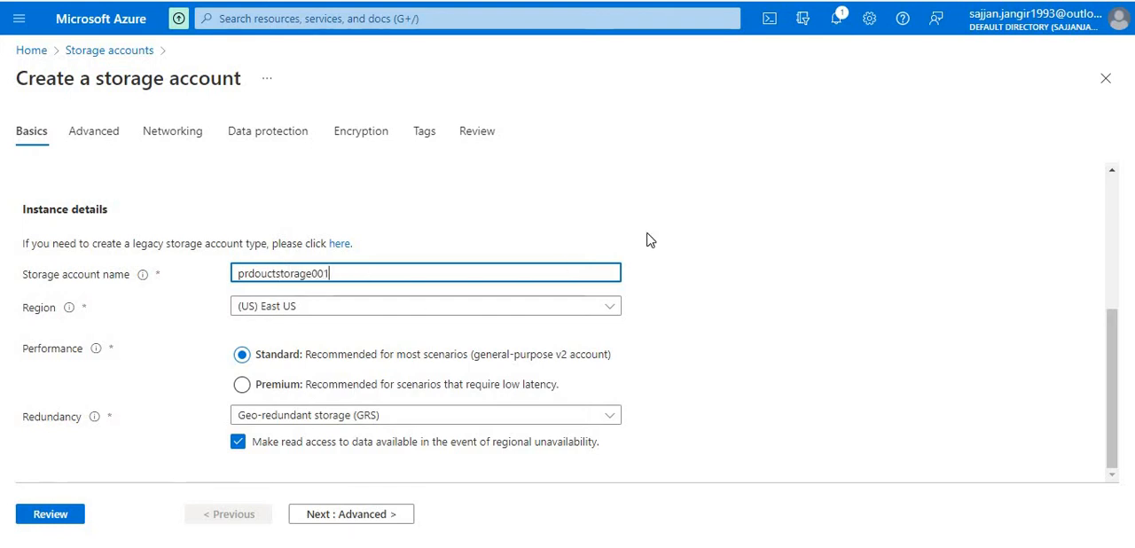
{"action": "left_click", "coordinate": [649, 241]}
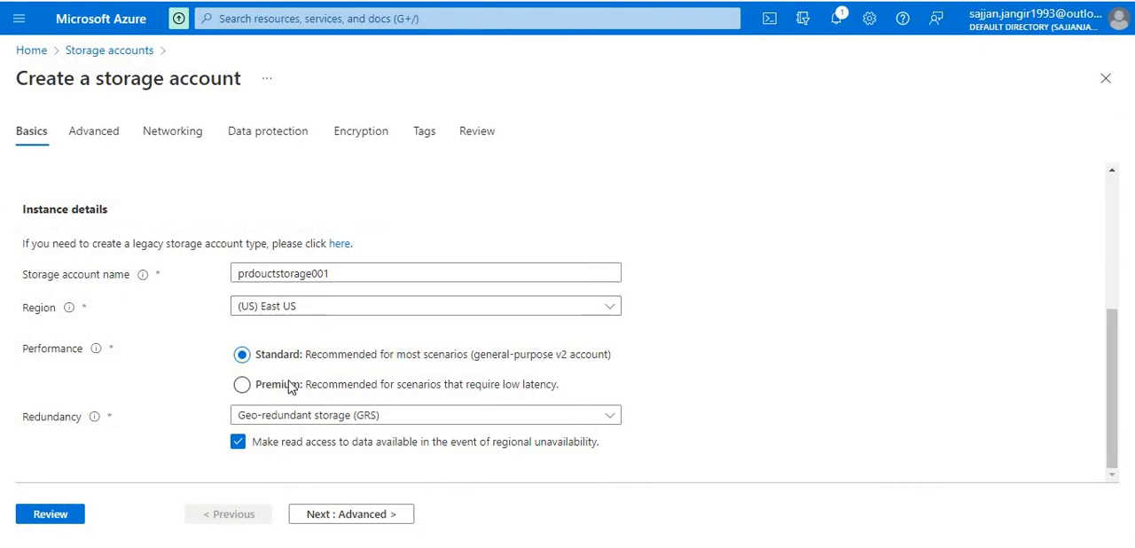
- Set the storage account's redundancy to Locally-redundant storage (LRS)
{"action": "left_click", "coordinate": [399, 431]}
{"action": "left_click", "coordinate": [581, 213]}
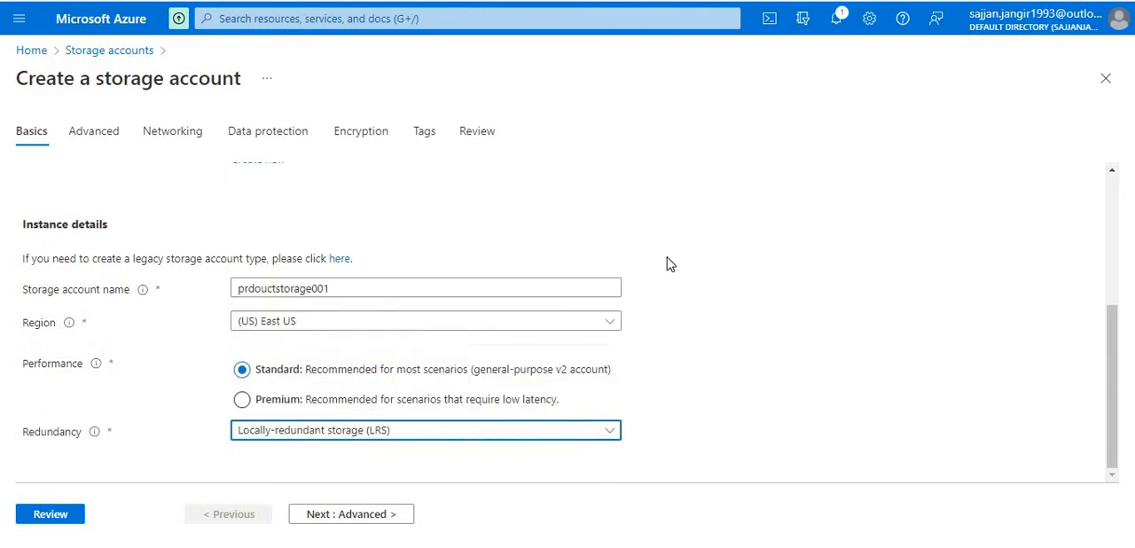
{"action": "left_click", "coordinate": [670, 265]}
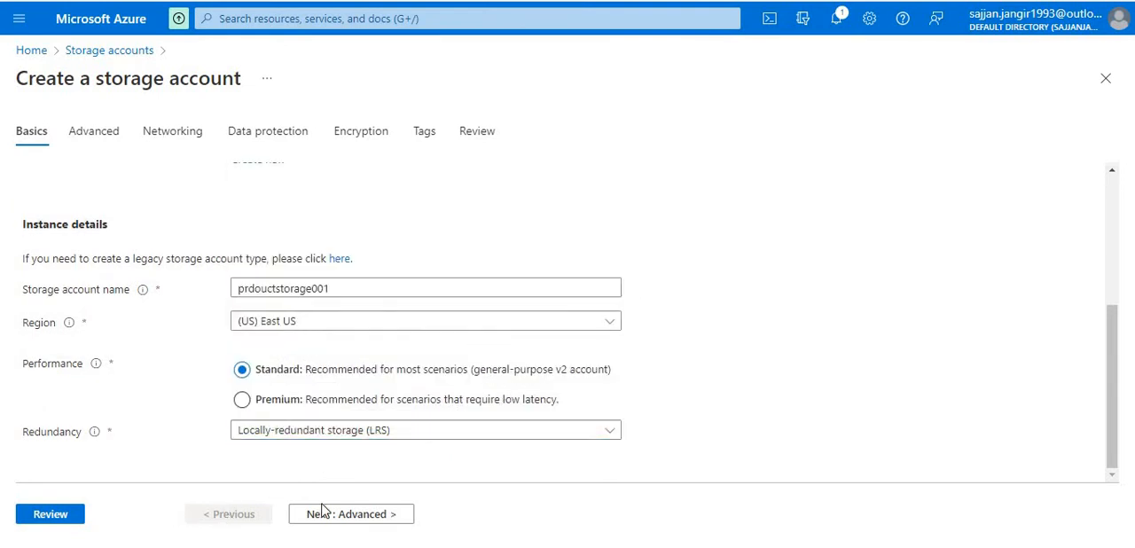
- Enable the hierarchical namespace for Data Lake Storage Gen2 in the advanced settings, keeping the Hot access tier
{"action": "left_click", "coordinate": [375, 515]}
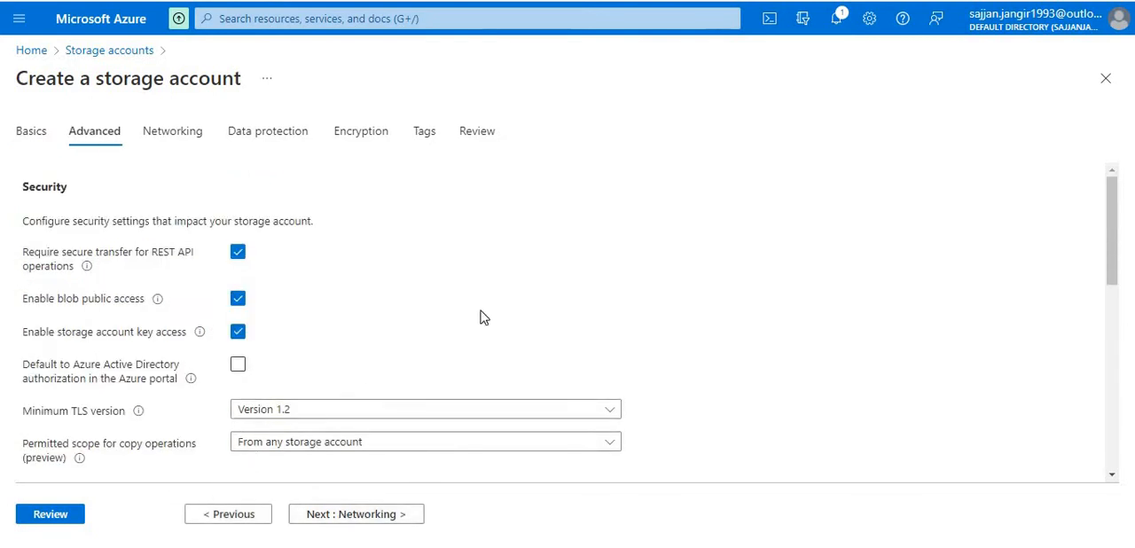
{"action": "scroll", "coordinate": [483, 318], "scroll_direction": "down", "scroll_amount": 4}
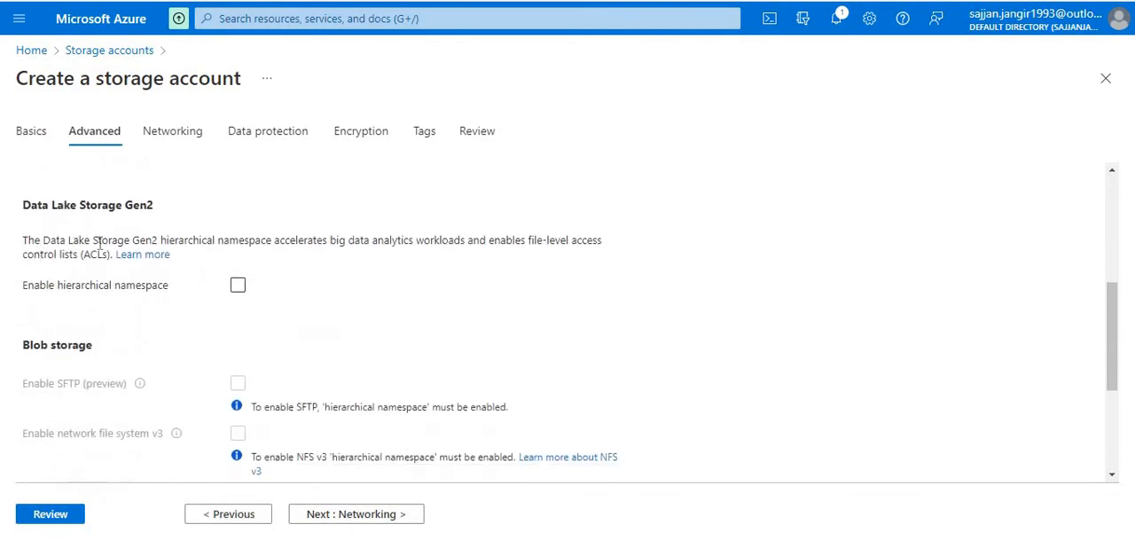
{"action": "left_click", "coordinate": [237, 287]}
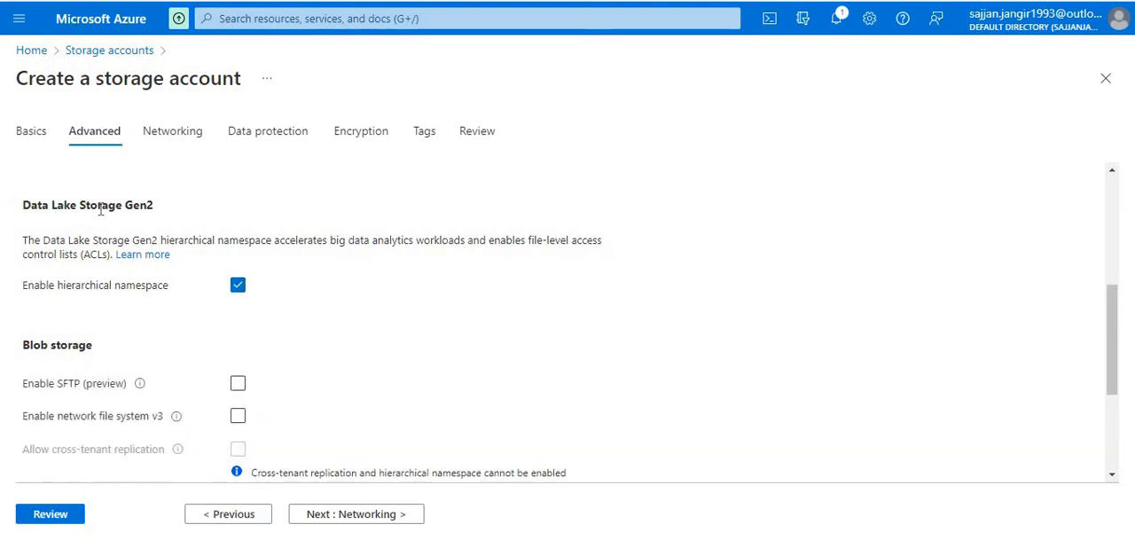
{"action": "double_click", "coordinate": [101, 205]}
{"action": "left_click", "coordinate": [153, 204]}
{"action": "scroll", "coordinate": [375, 271], "scroll_direction": "down", "scroll_amount": 3}
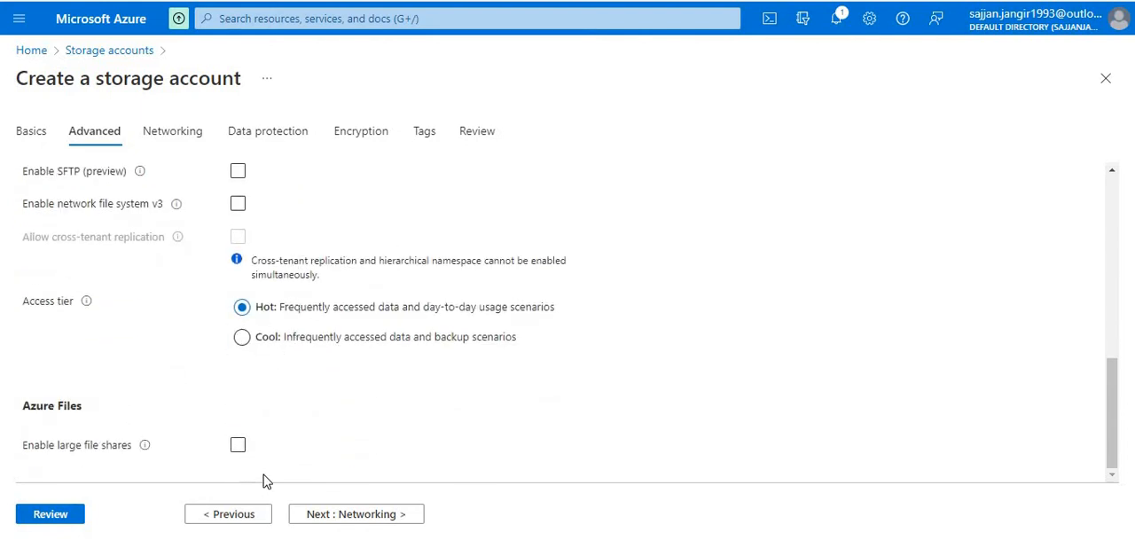
- Accept the default networking, data protection, encryption and tag settings, and create the storage account
{"action": "left_click", "coordinate": [344, 516]}
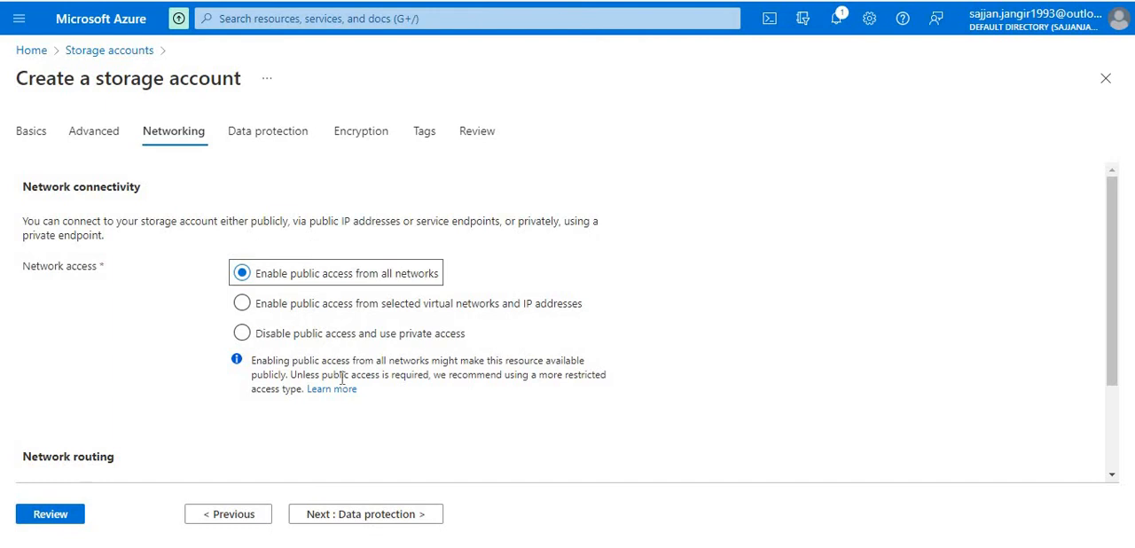
{"action": "left_click", "coordinate": [366, 516]}
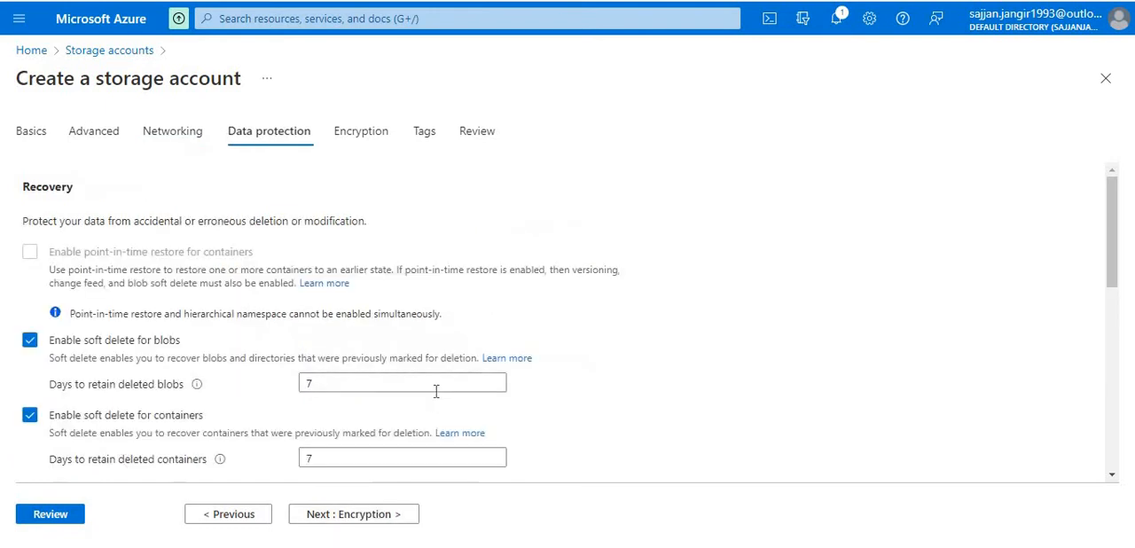
{"action": "scroll", "coordinate": [426, 419], "scroll_direction": "down", "scroll_amount": 1}
{"action": "scroll", "coordinate": [426, 418], "scroll_direction": "down", "scroll_amount": 3}
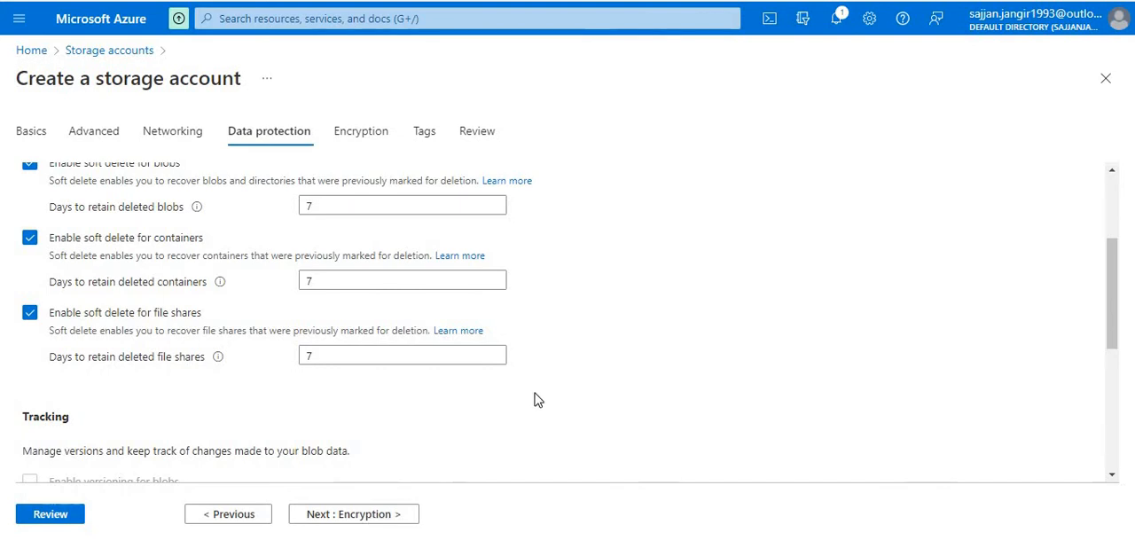
{"action": "scroll", "coordinate": [535, 328], "scroll_direction": "up", "scroll_amount": 3}
{"action": "scroll", "coordinate": [536, 399], "scroll_direction": "down", "scroll_amount": 10}
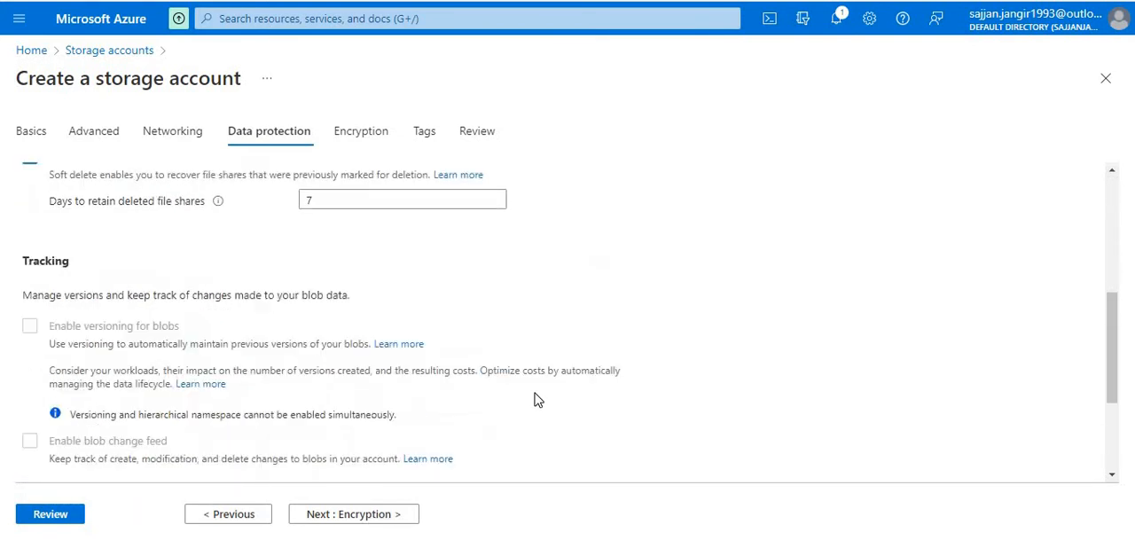
{"action": "left_click", "coordinate": [401, 518]}
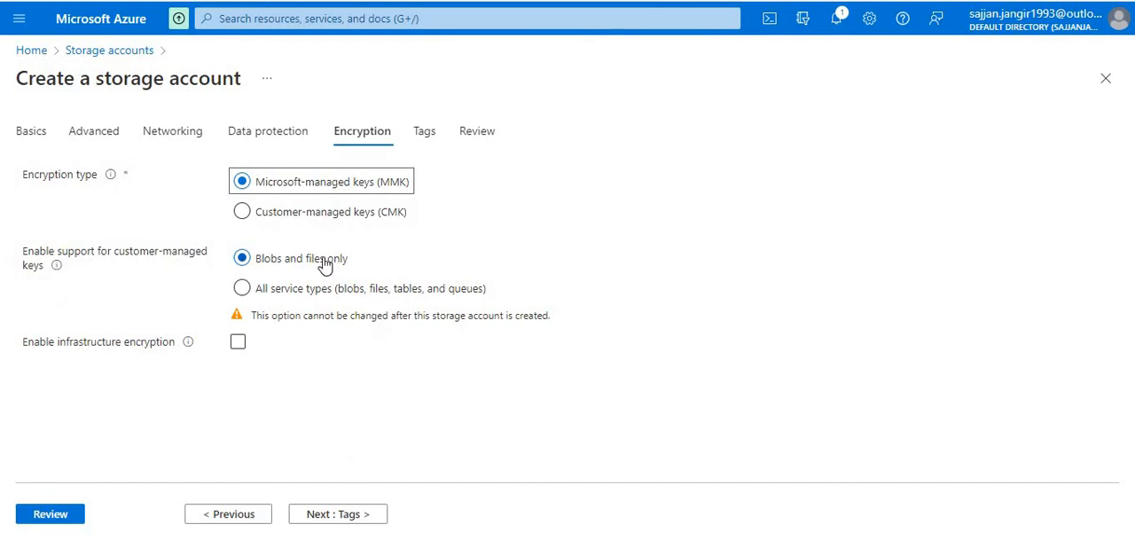
{"action": "left_click", "coordinate": [322, 513]}
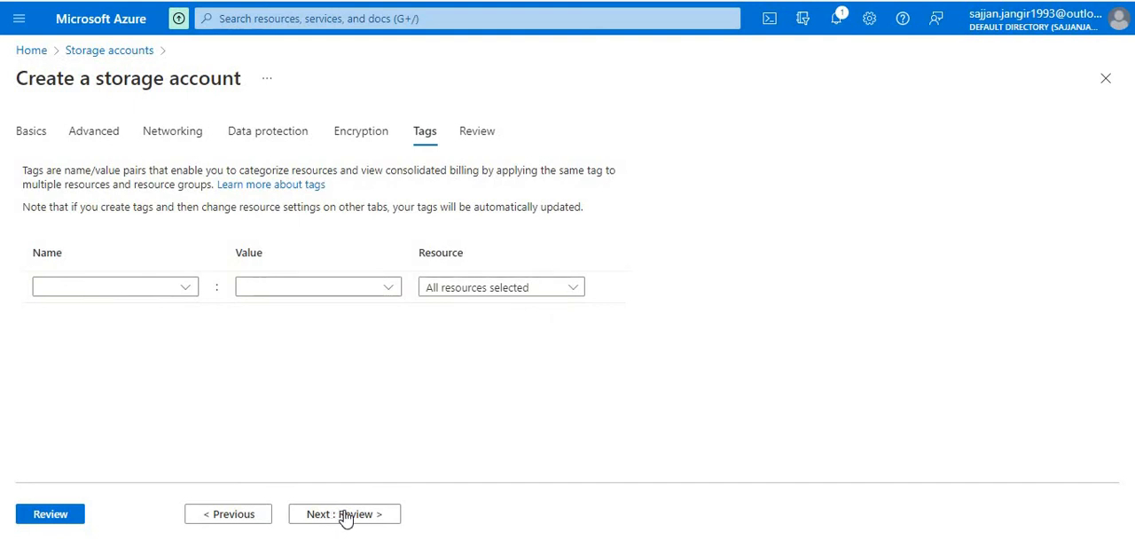
{"action": "left_click", "coordinate": [346, 516]}
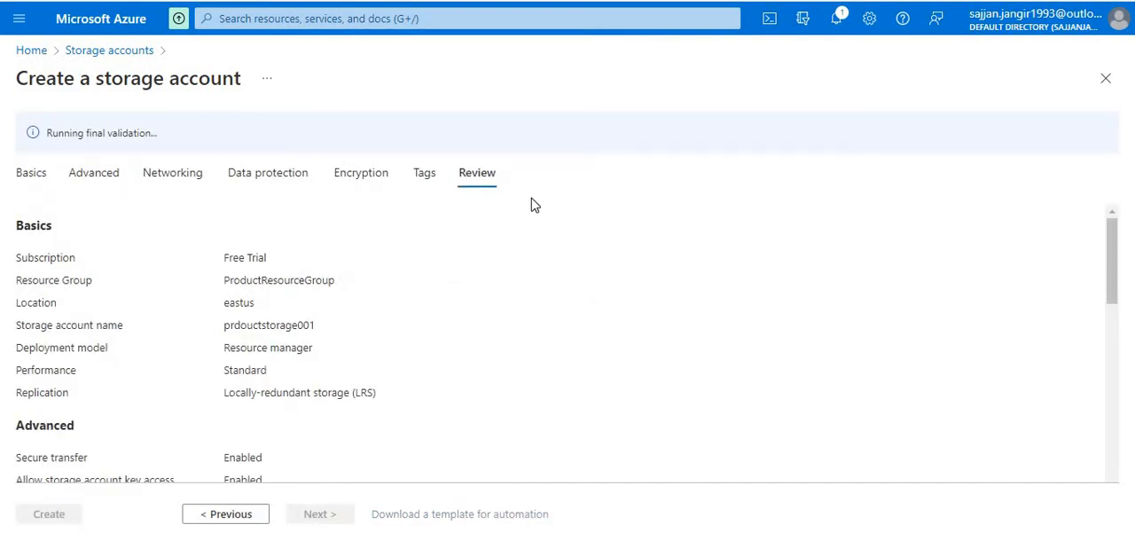
{"action": "scroll", "coordinate": [333, 416], "scroll_direction": "down", "scroll_amount": 10}
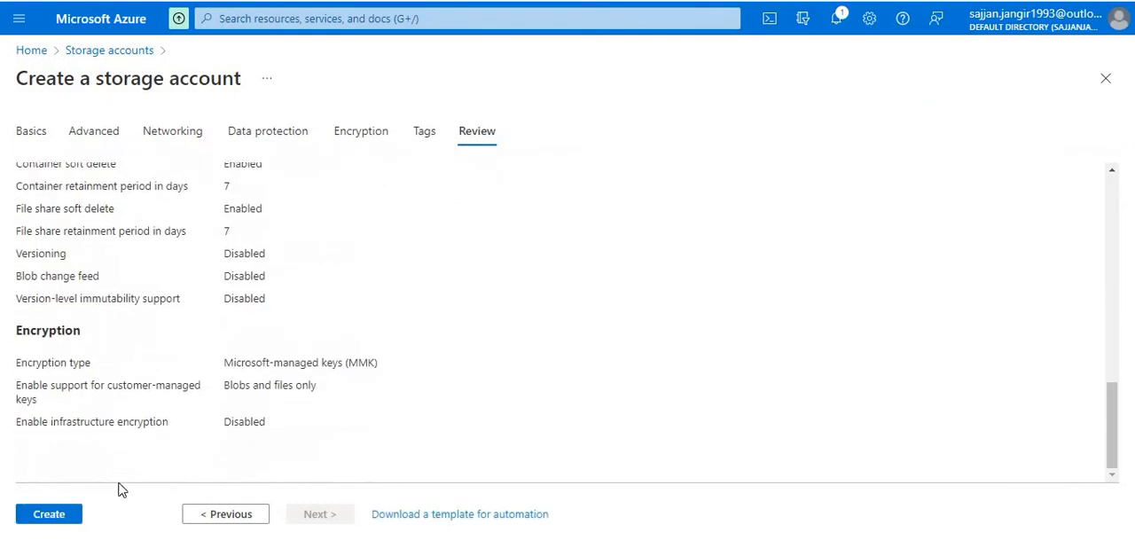
{"action": "left_click", "coordinate": [62, 517]}
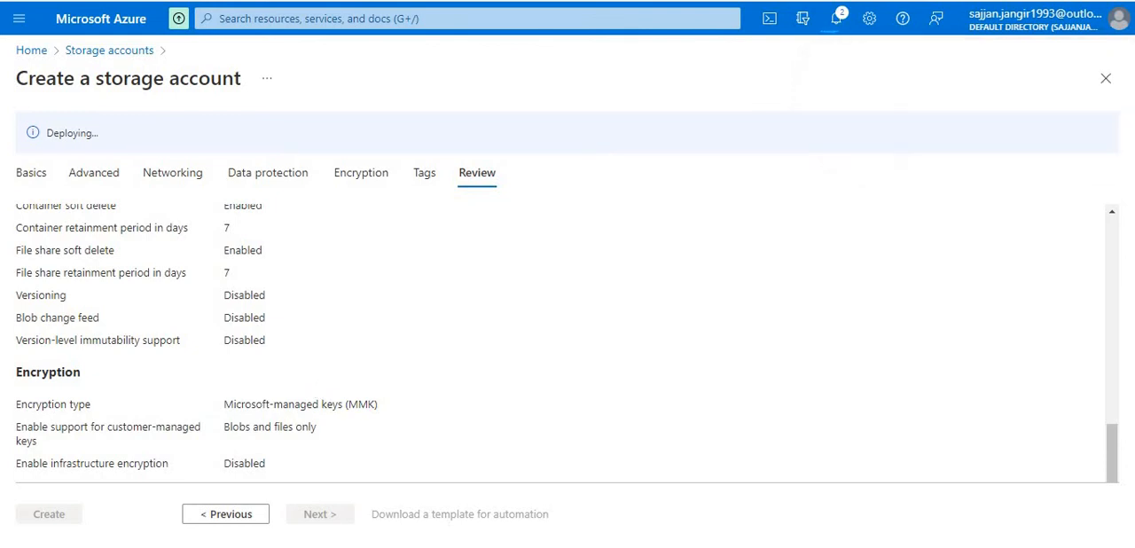
{"action": "right_click", "coordinate": [168, 1]}
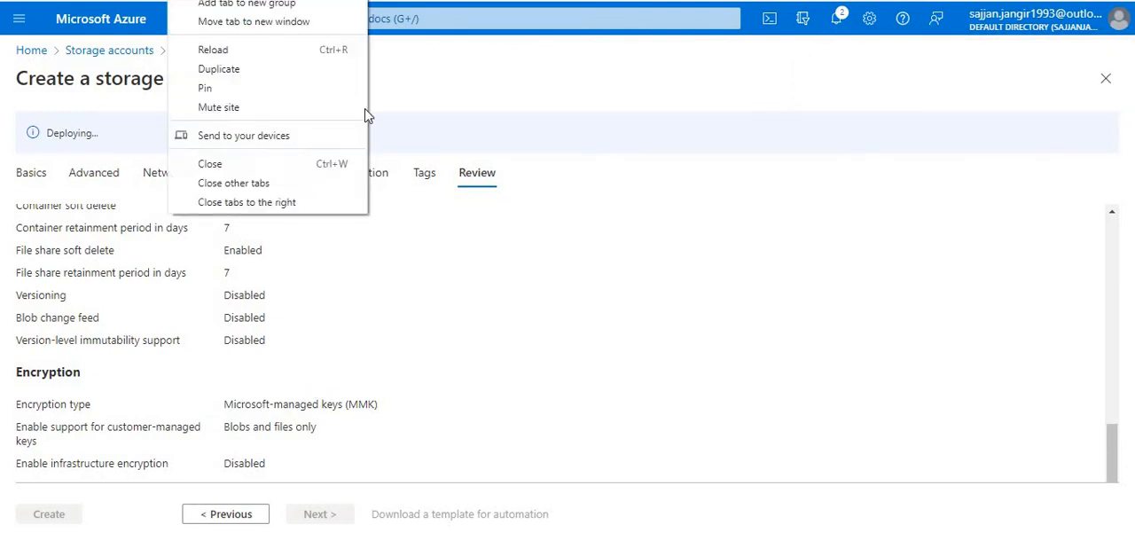
{"action": "left_click", "coordinate": [448, 28]}
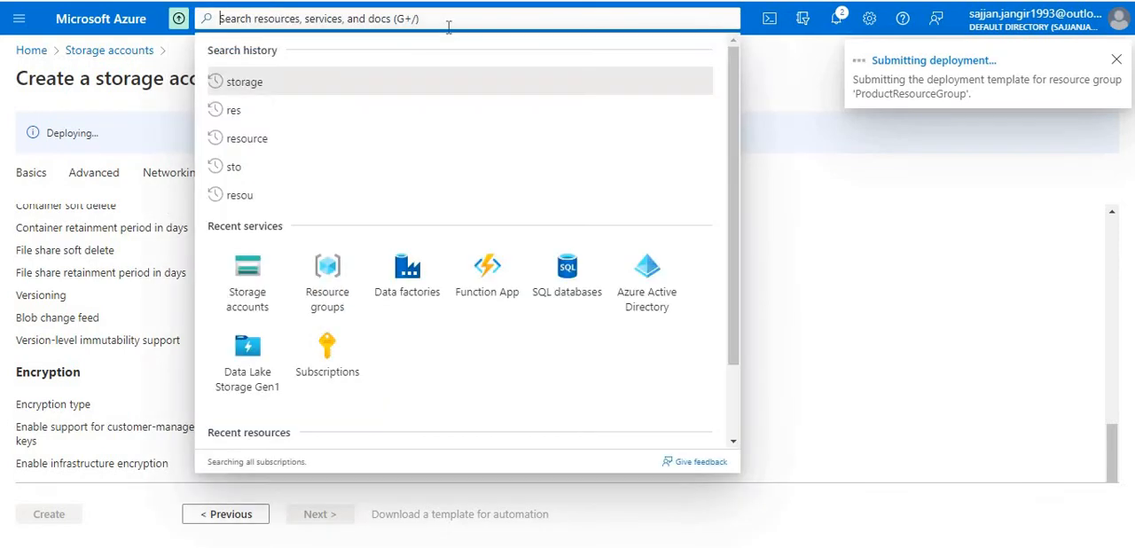
{"action": "type", "text": "data"}
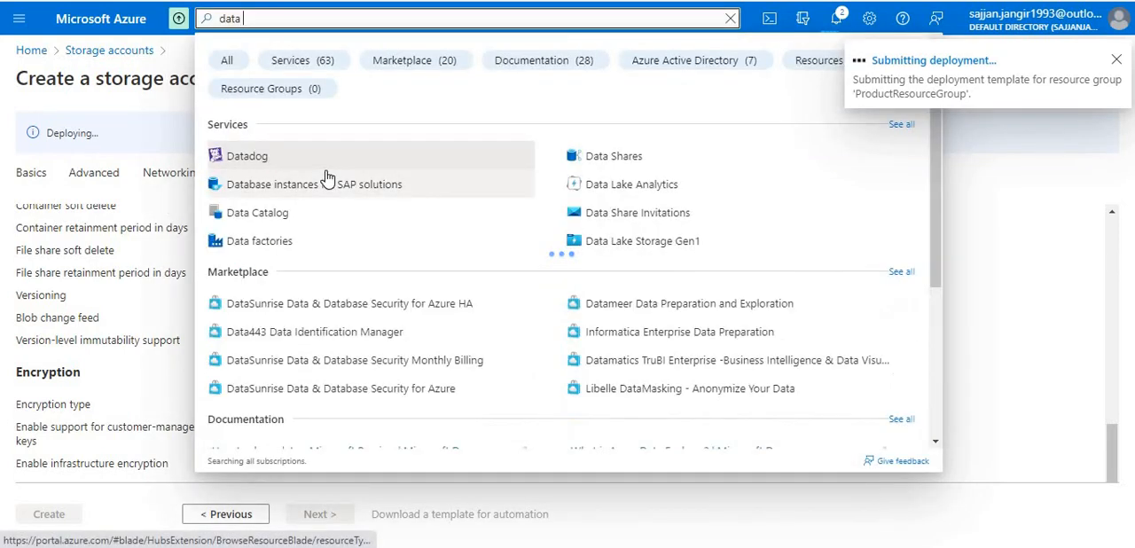
{"action": "type", "text": " fac"}
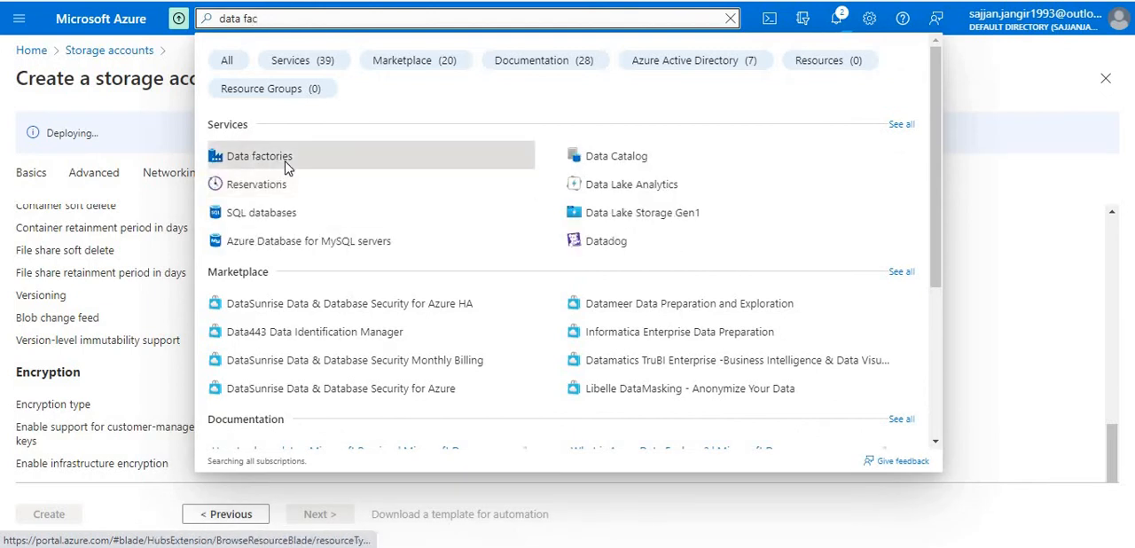
{"action": "left_click", "coordinate": [333, 19]}
{"action": "left_click", "coordinate": [328, 352]}
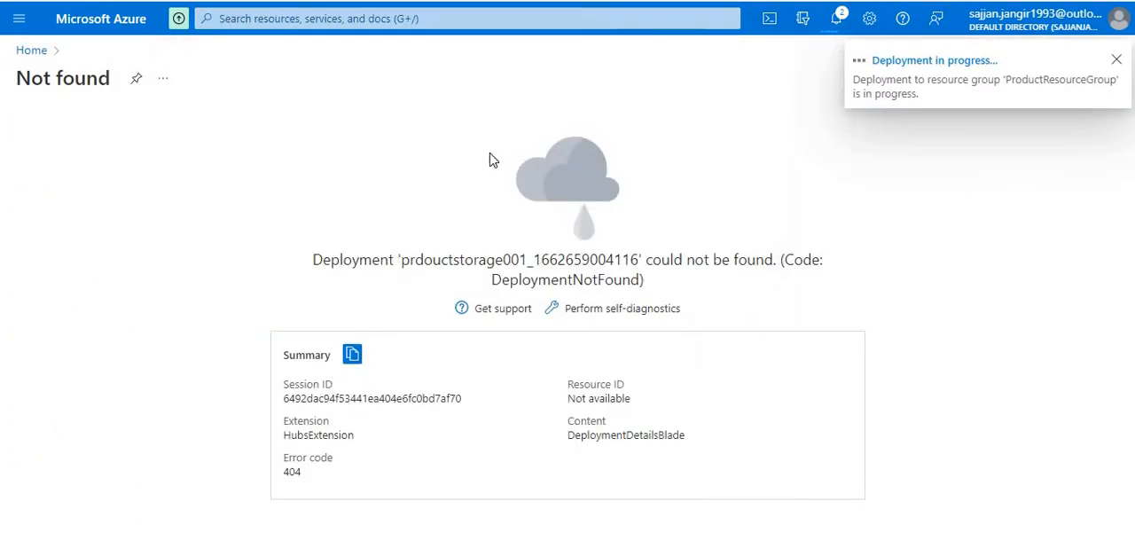
- Search the portal for "data fa", open the Data factories service and start creating a data factory
{"action": "left_click", "coordinate": [294, 14]}
{"action": "type", "text": "data"}
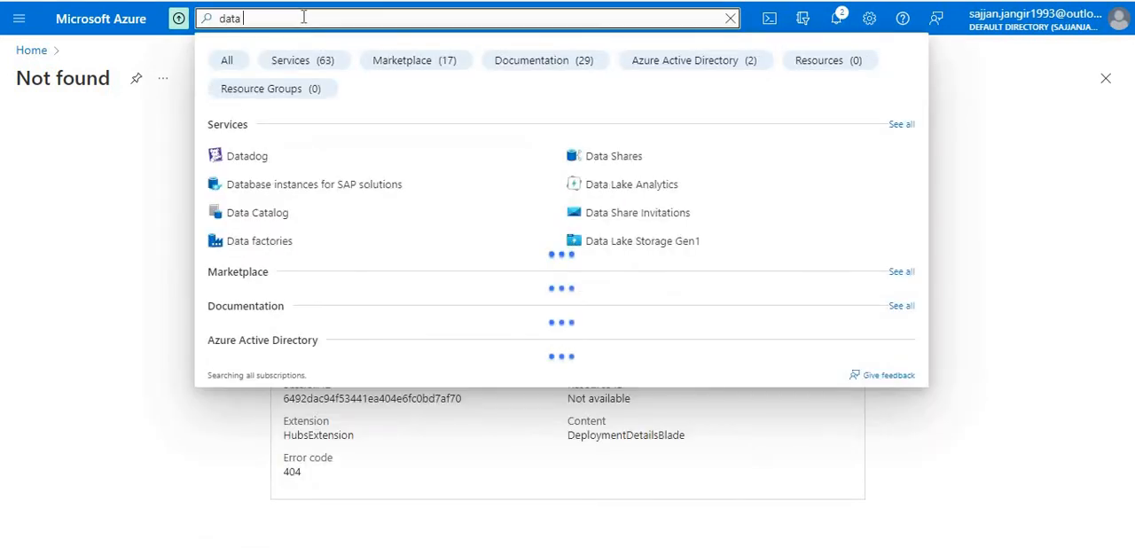
{"action": "type", "text": " fa"}
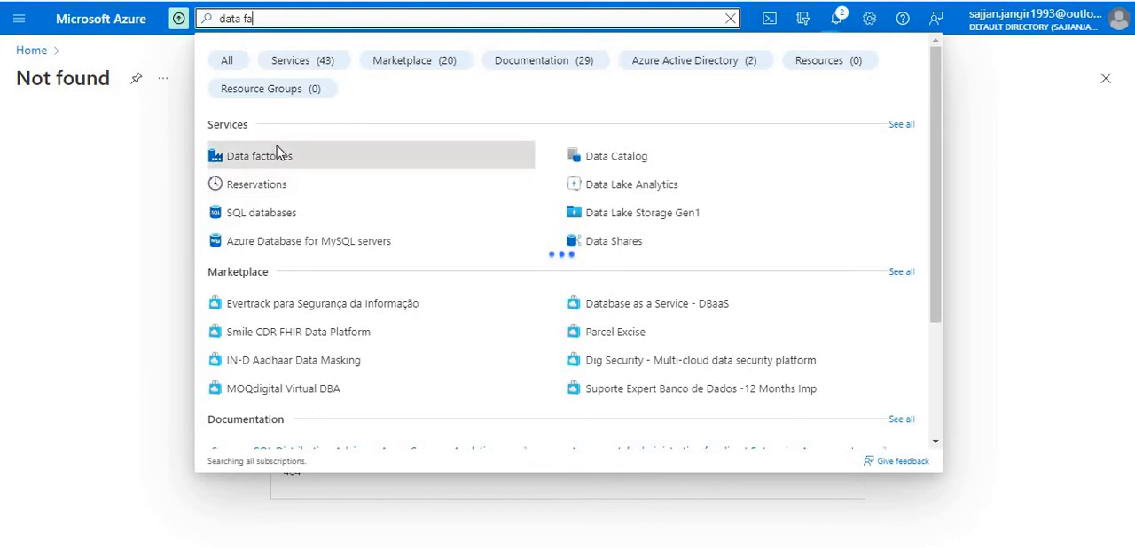
{"action": "left_click", "coordinate": [277, 149]}
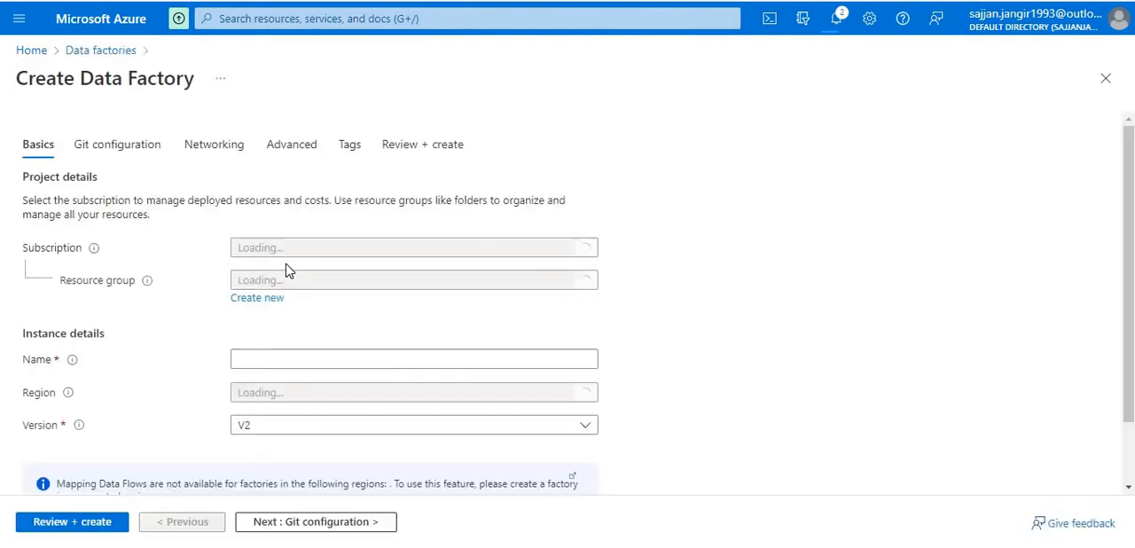
- Assign the new data factory to ProductResourceGroup and name it productdatafactory001
{"action": "left_click", "coordinate": [272, 280]}
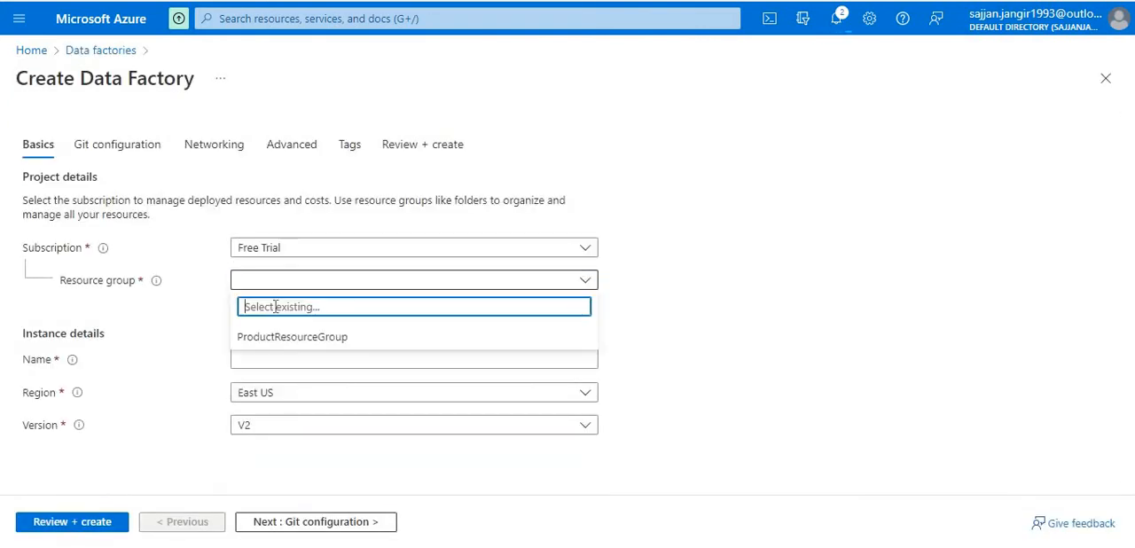
{"action": "left_click", "coordinate": [277, 336]}
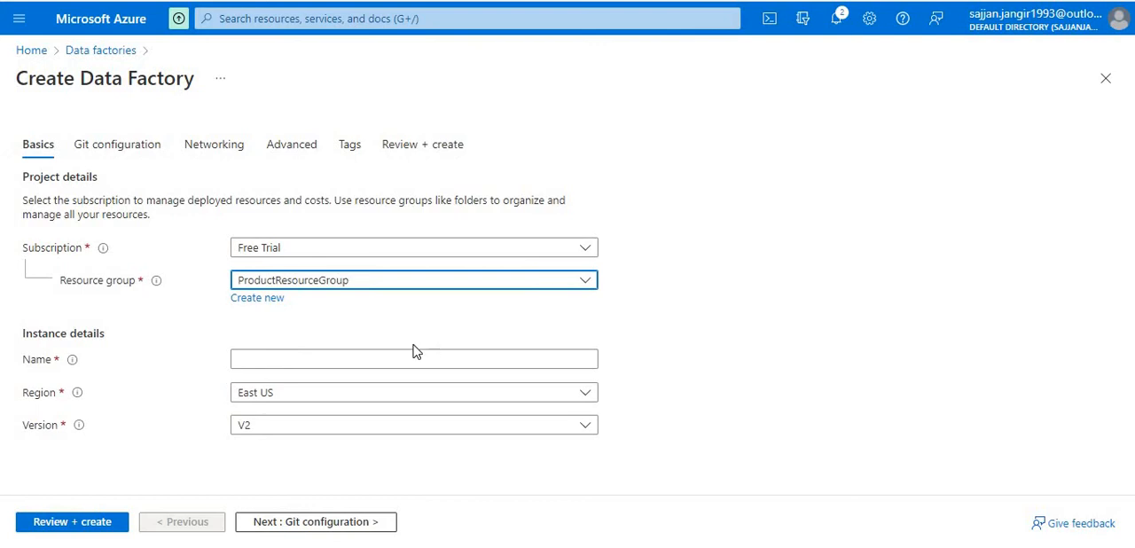
{"action": "left_click", "coordinate": [353, 356]}
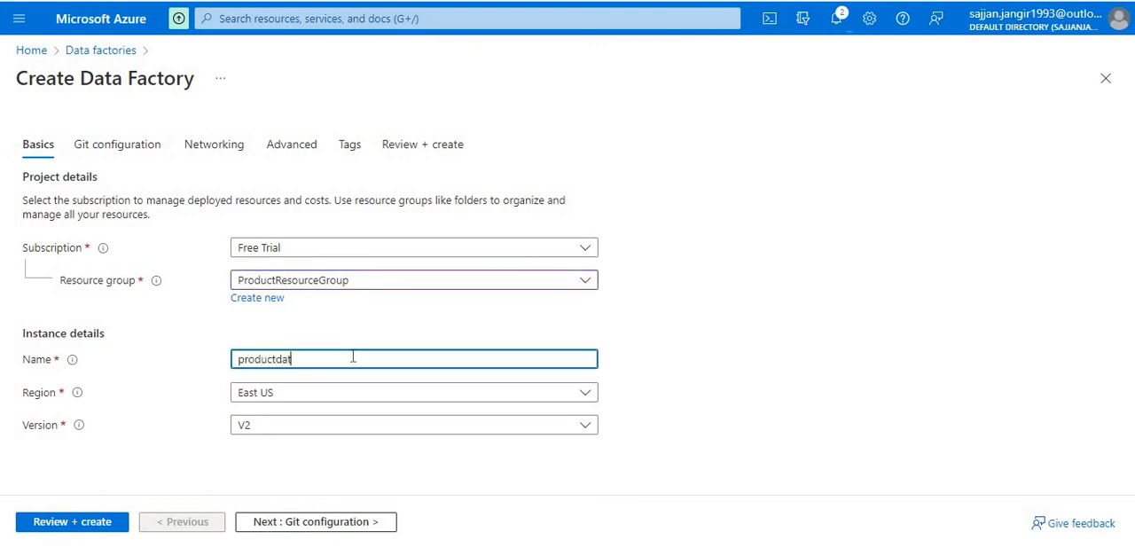
{"action": "type", "text": "productdatafactory001"}
{"action": "left_click", "coordinate": [611, 340]}
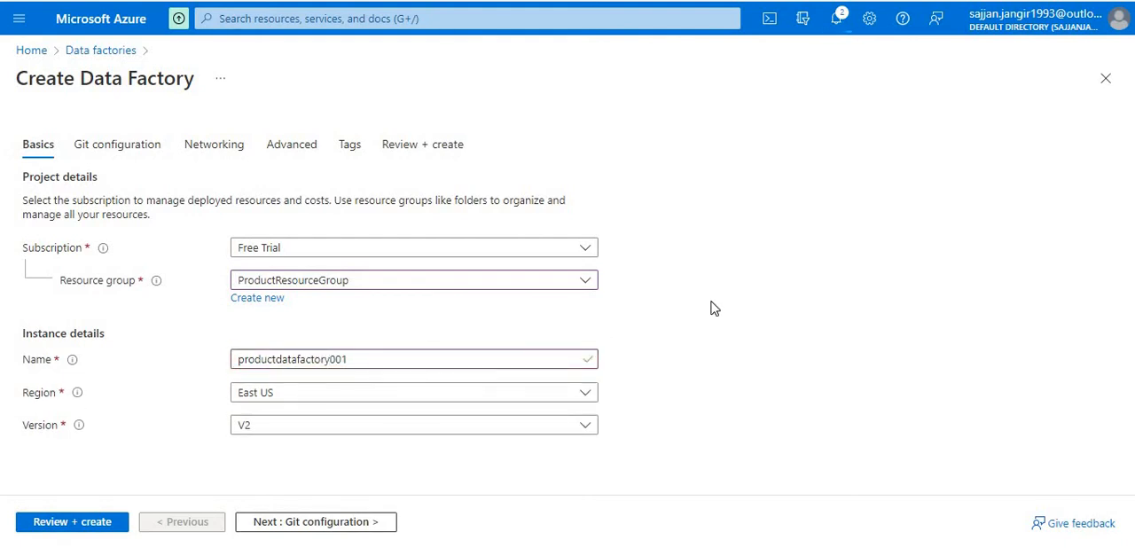
- Set the data factory's region to Central India and keep version V2
{"action": "left_click", "coordinate": [347, 393]}
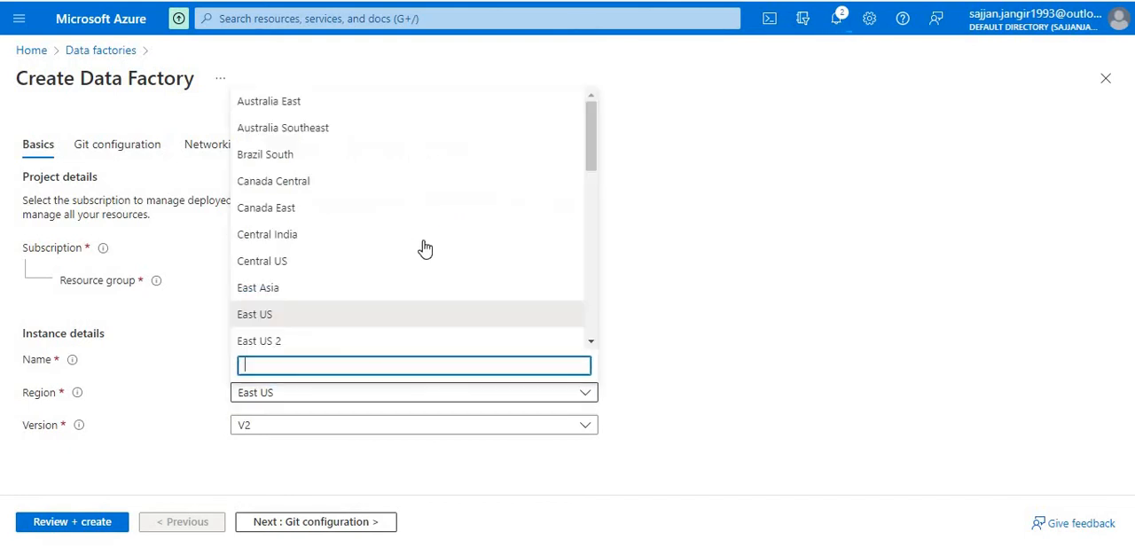
{"action": "left_click", "coordinate": [268, 244]}
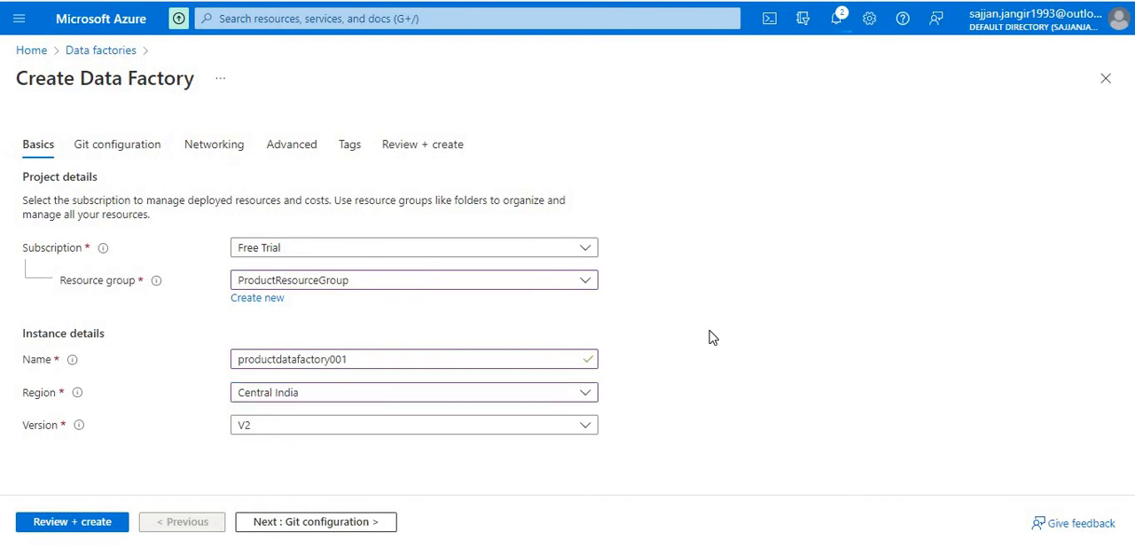
{"action": "left_click", "coordinate": [304, 420]}
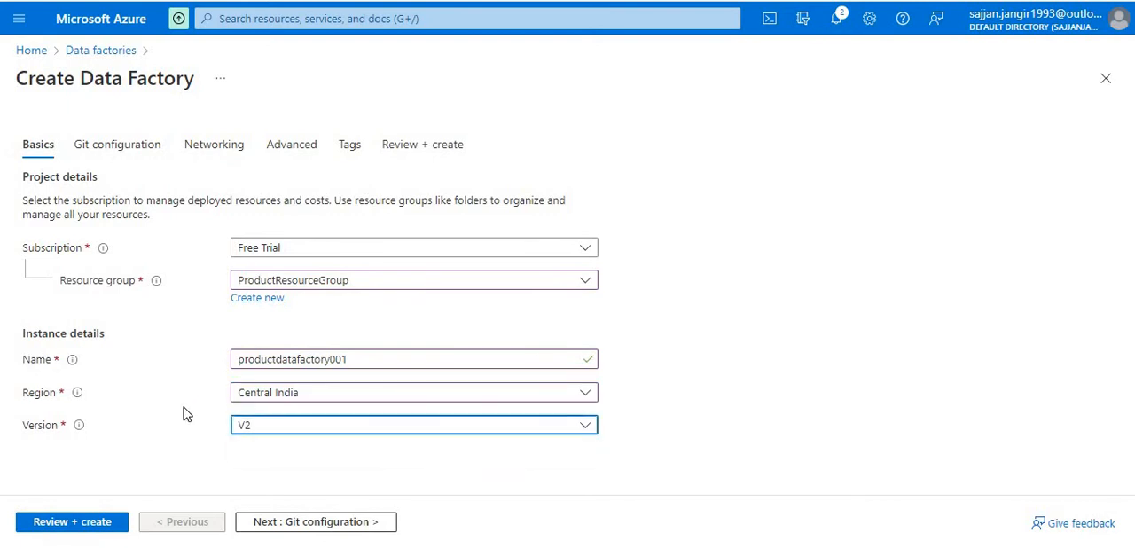
{"action": "left_click", "coordinate": [87, 503]}
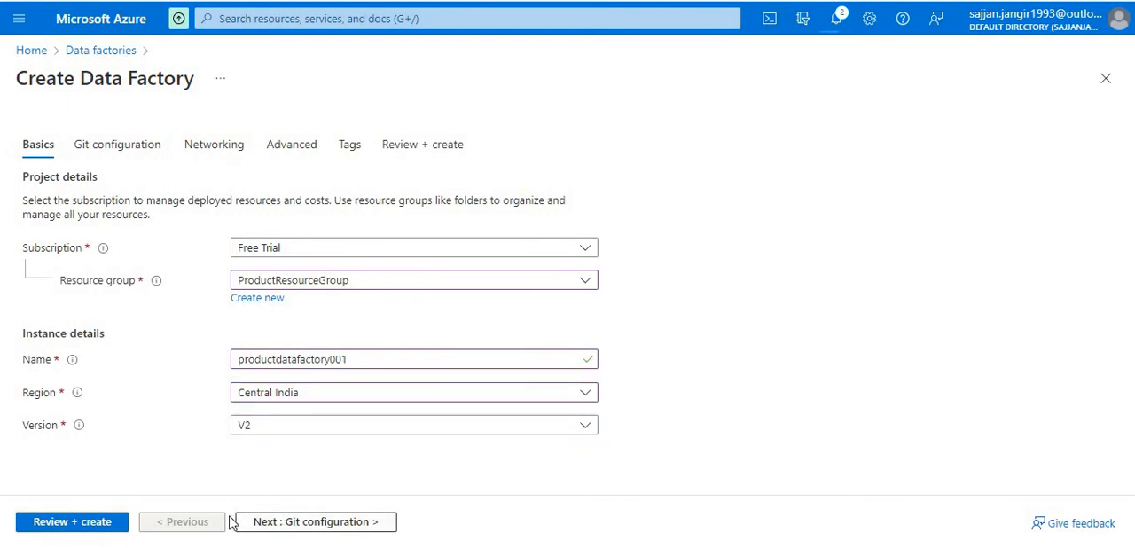
- Keep Git configuration for later, accept the default networking and encryption settings, and create the data factory
{"action": "left_click", "coordinate": [373, 523]}
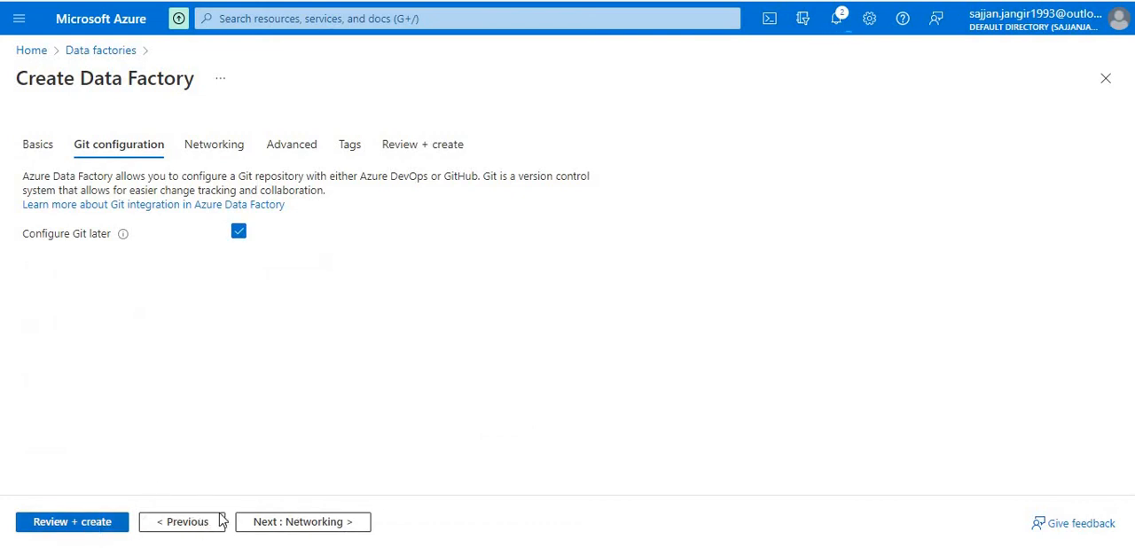
{"action": "left_click", "coordinate": [302, 522]}
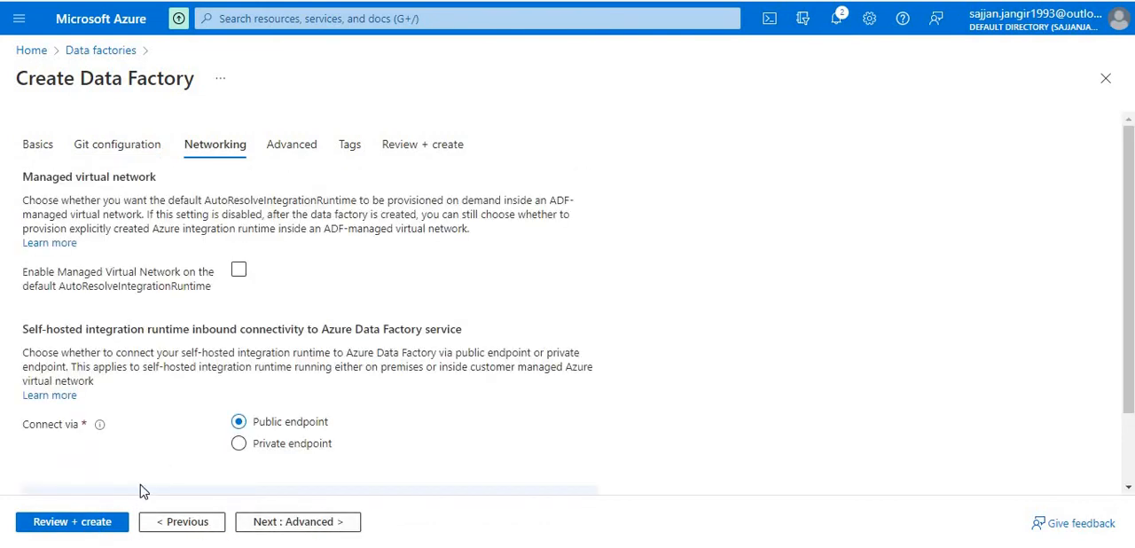
{"action": "scroll", "coordinate": [355, 350], "scroll_direction": "down", "scroll_amount": 3}
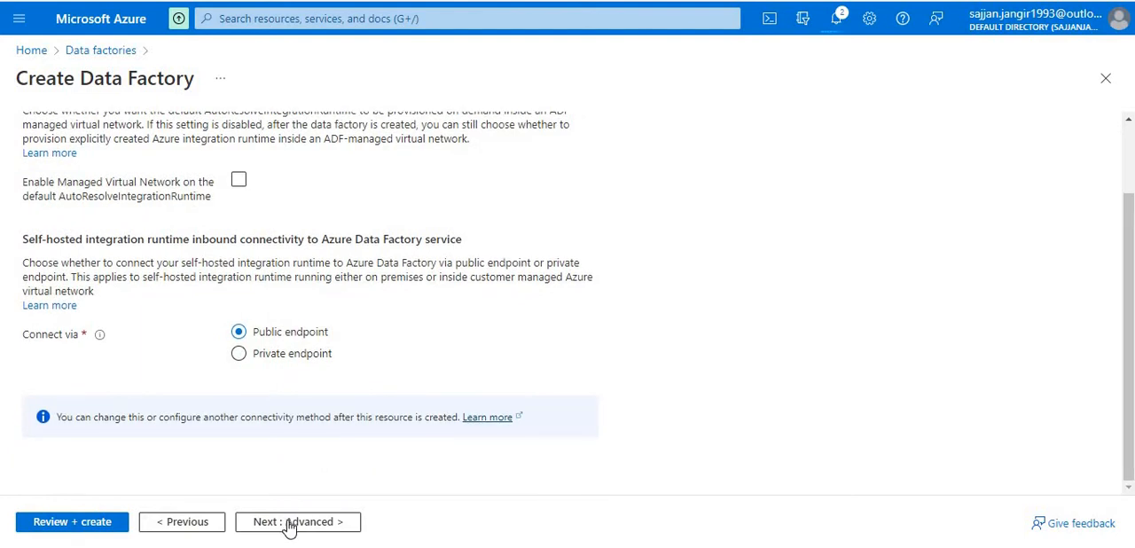
{"action": "left_click", "coordinate": [293, 521]}
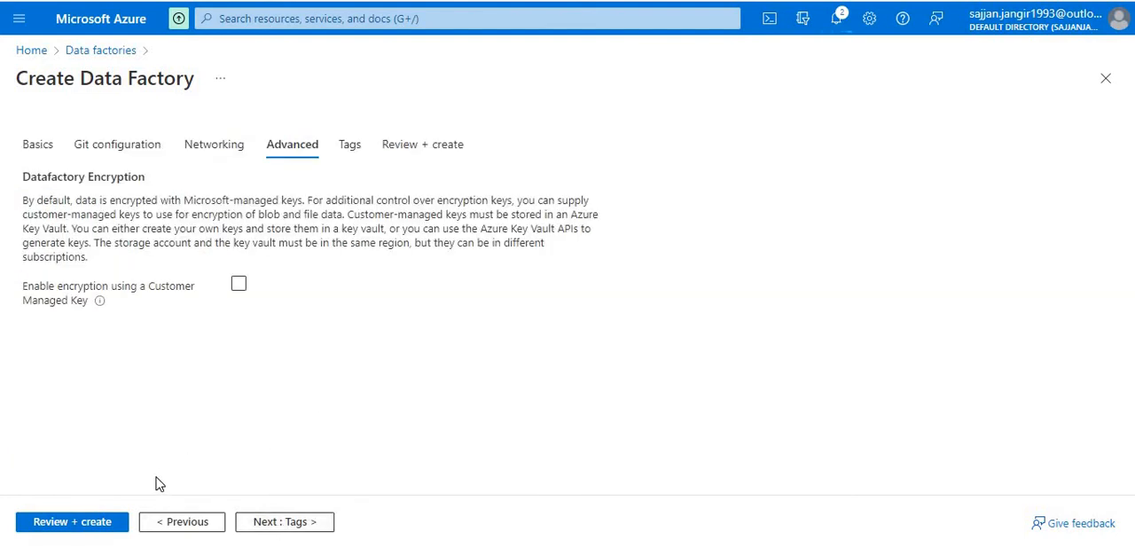
{"action": "left_click", "coordinate": [86, 524]}
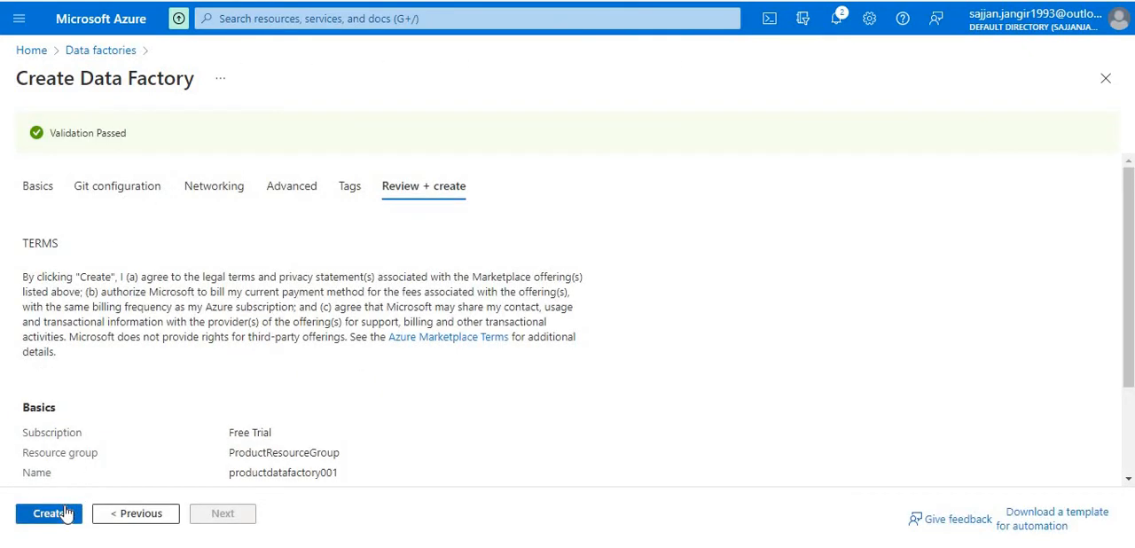
{"action": "left_click", "coordinate": [67, 514]}
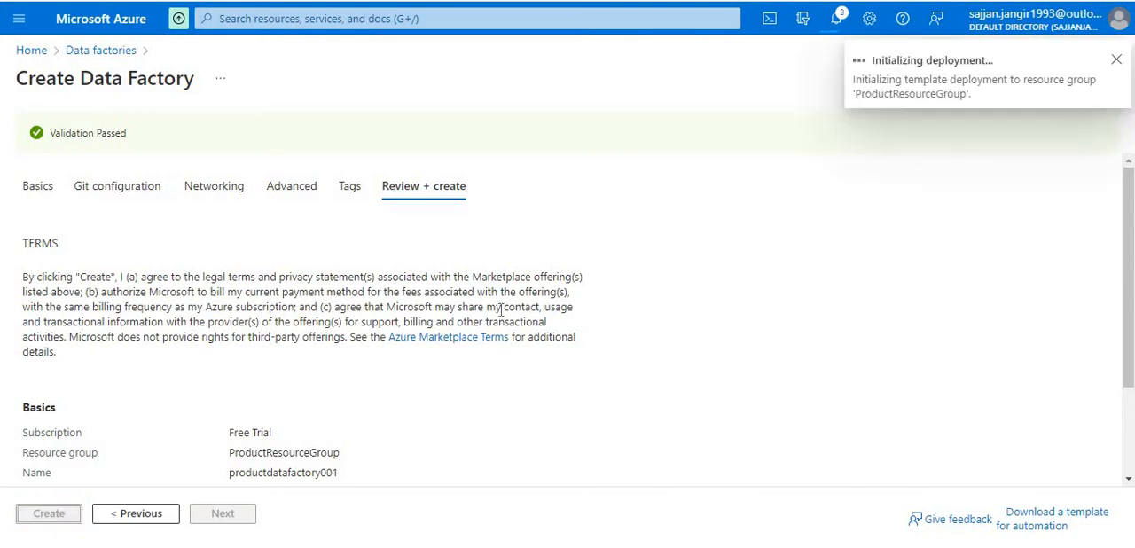
- Check the progress of the data factory and storage account deployments from the portal notifications
{"action": "left_click", "coordinate": [841, 21]}
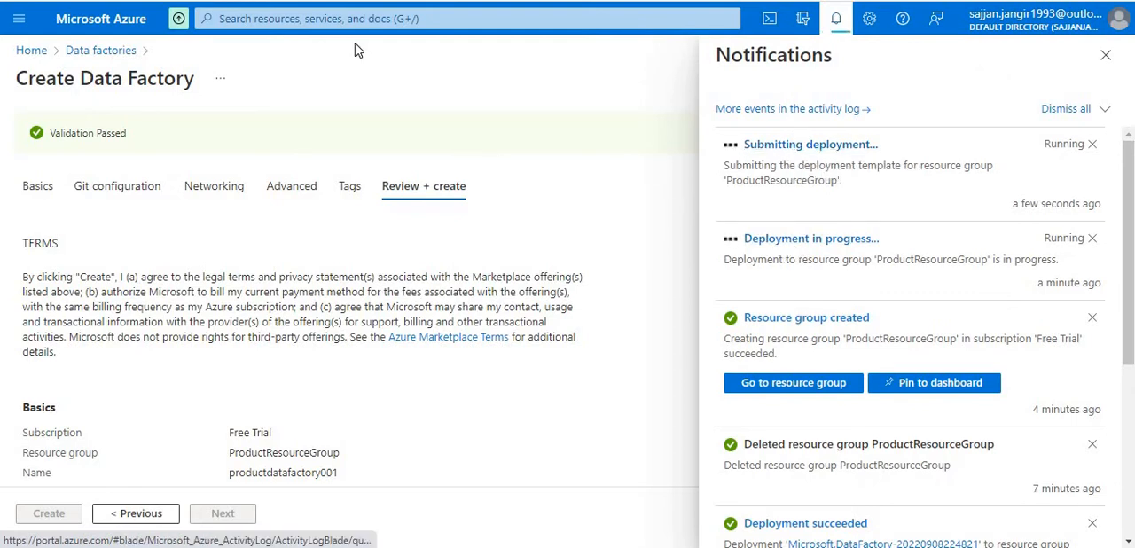
{"action": "left_click", "coordinate": [425, 17]}
{"action": "left_click", "coordinate": [836, 17]}
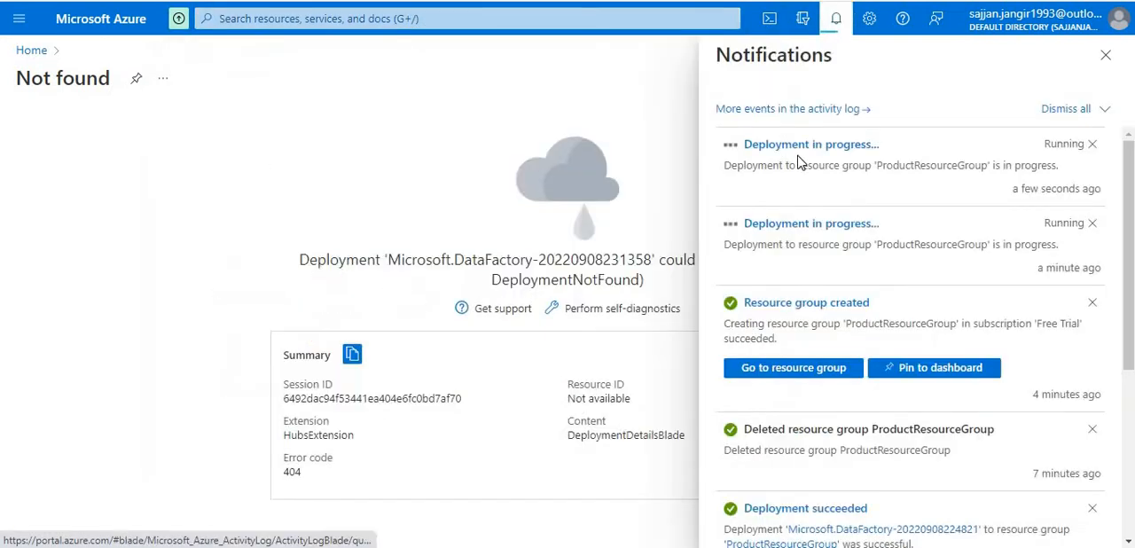
{"action": "left_click", "coordinate": [794, 224]}
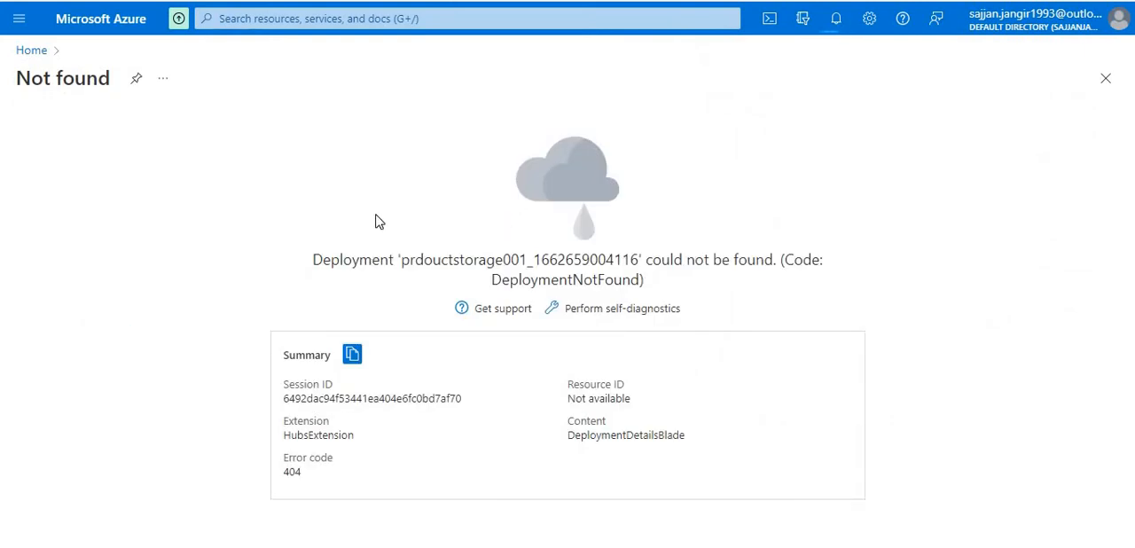
{"action": "left_click", "coordinate": [103, 33]}
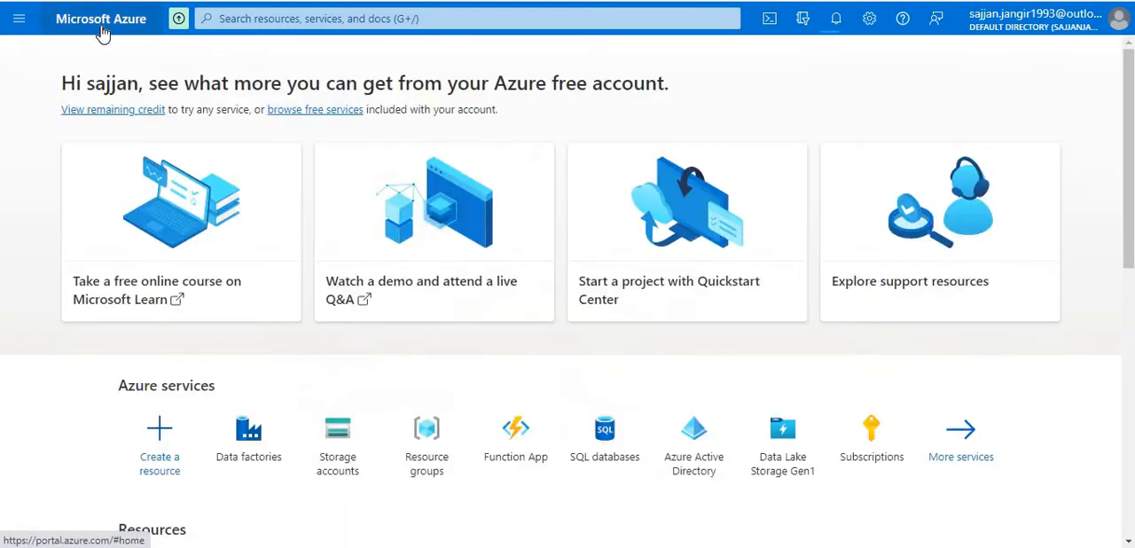
{"action": "left_click", "coordinate": [835, 27]}
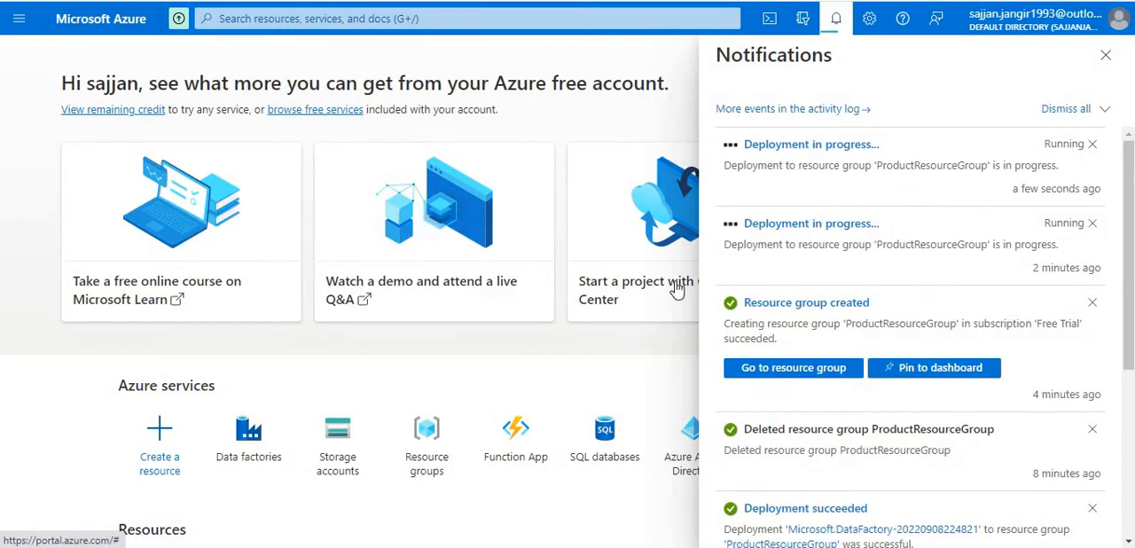
- Open ProductResourceGroup from the resource groups list and go to its storage account prdouctstorage001
{"action": "left_click", "coordinate": [417, 18]}
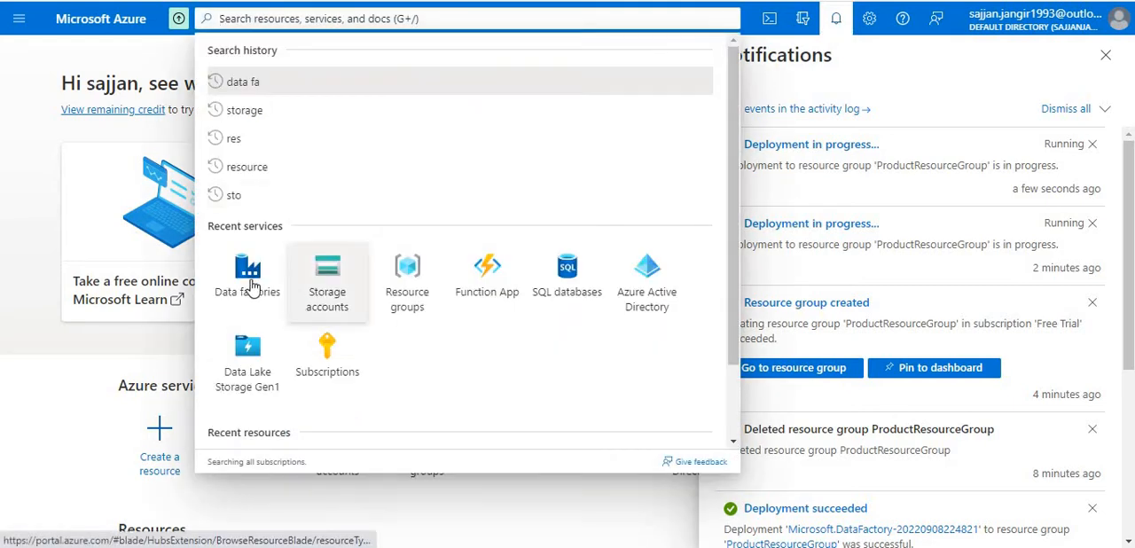
{"action": "left_click", "coordinate": [410, 295]}
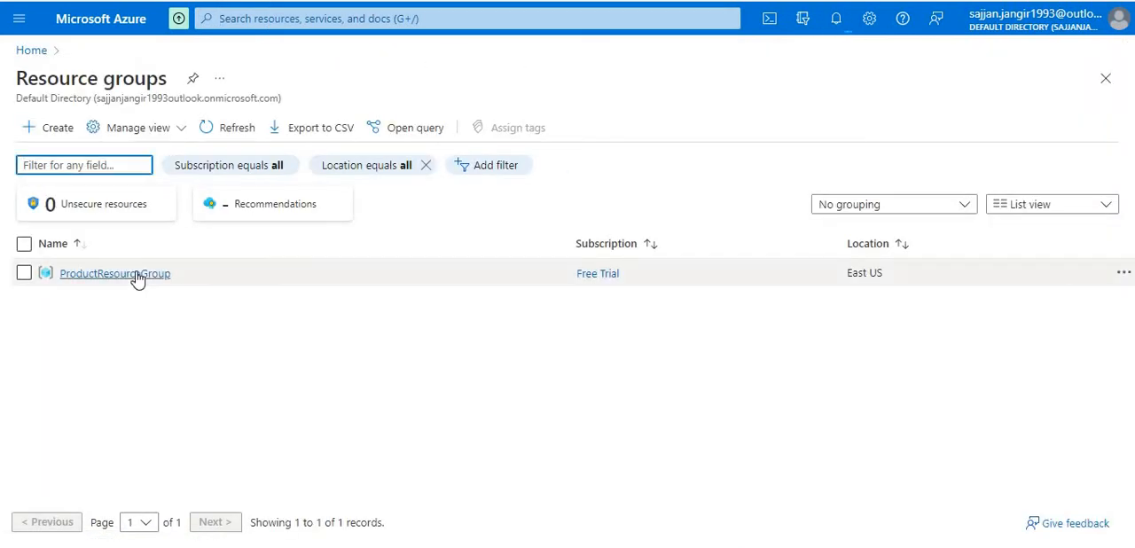
{"action": "left_click", "coordinate": [136, 275]}
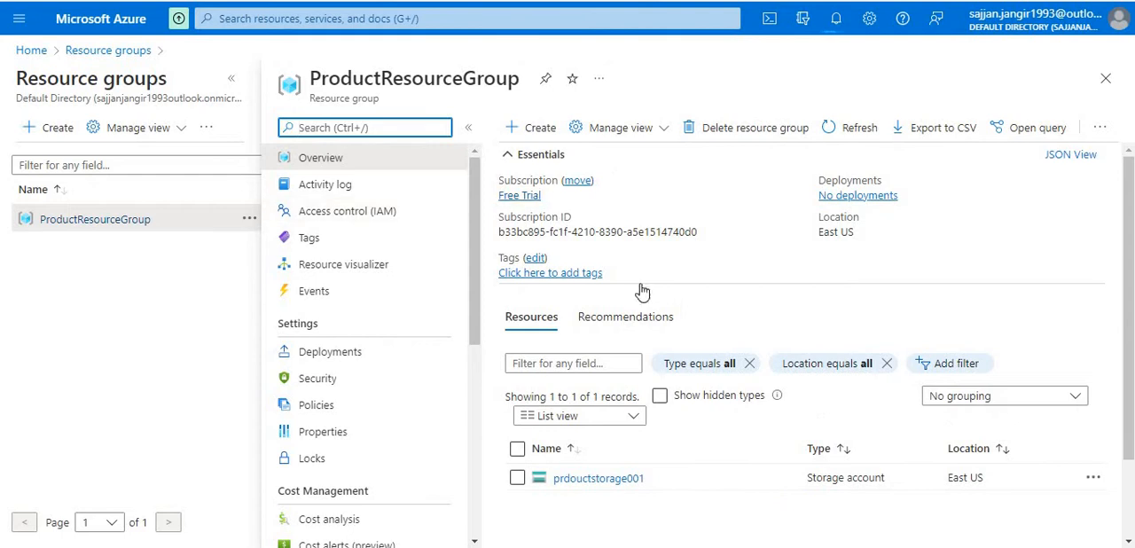
{"action": "scroll", "coordinate": [598, 372], "scroll_direction": "down", "scroll_amount": 1}
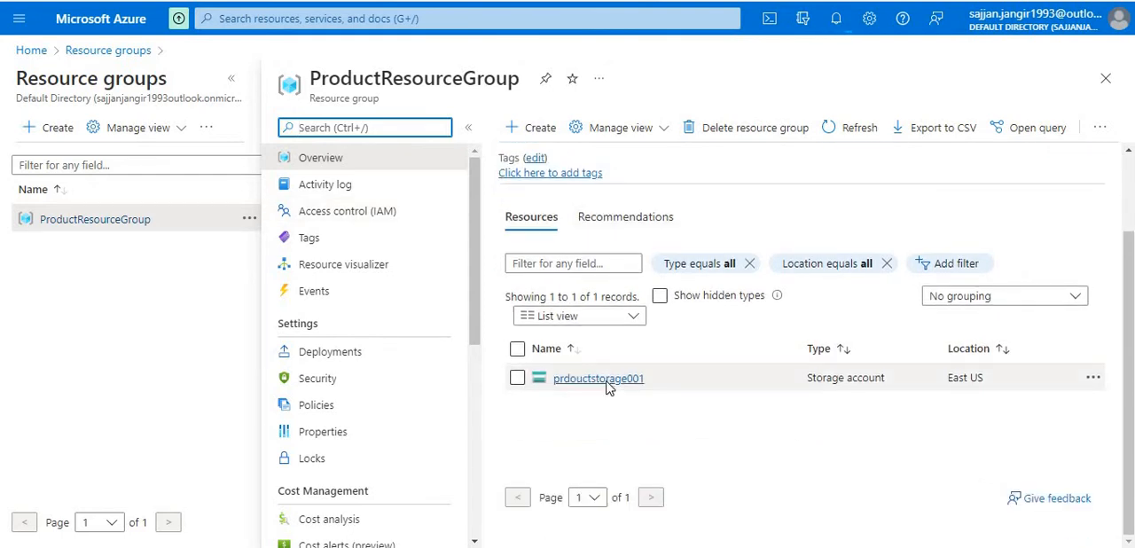
{"action": "left_click", "coordinate": [607, 383]}
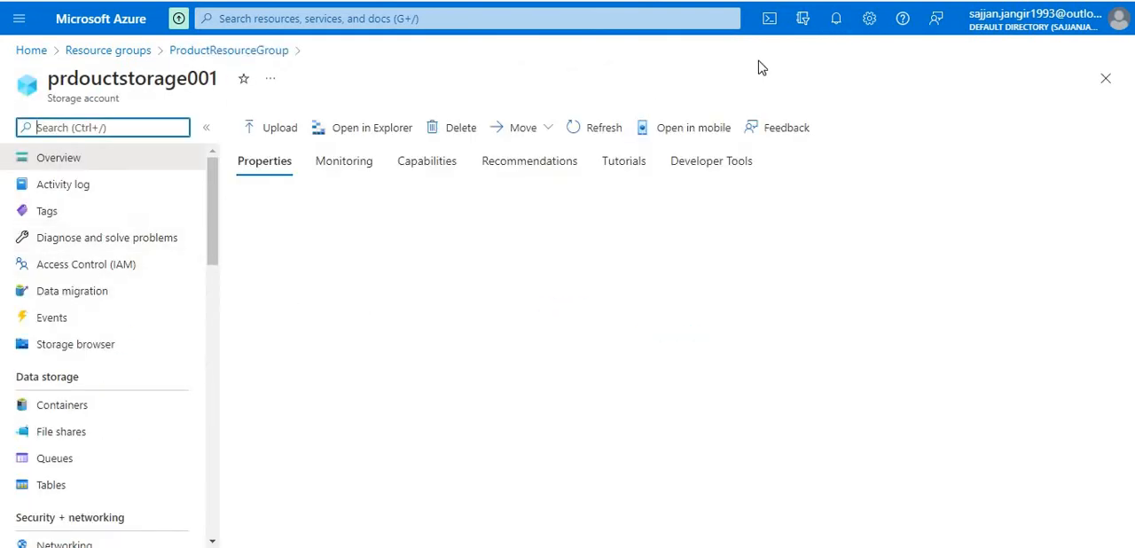
- Check the deployment notifications again and open the storage browser of prdouctstorage001
{"action": "left_click", "coordinate": [835, 18]}
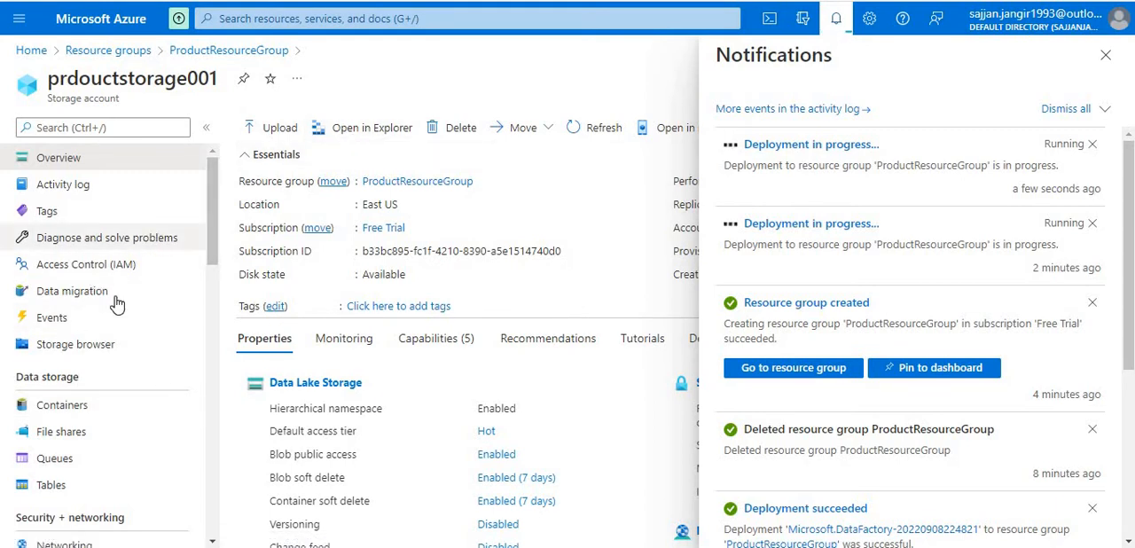
{"action": "scroll", "coordinate": [116, 302], "scroll_direction": "down", "scroll_amount": 2}
{"action": "scroll", "coordinate": [116, 303], "scroll_direction": "down", "scroll_amount": 2}
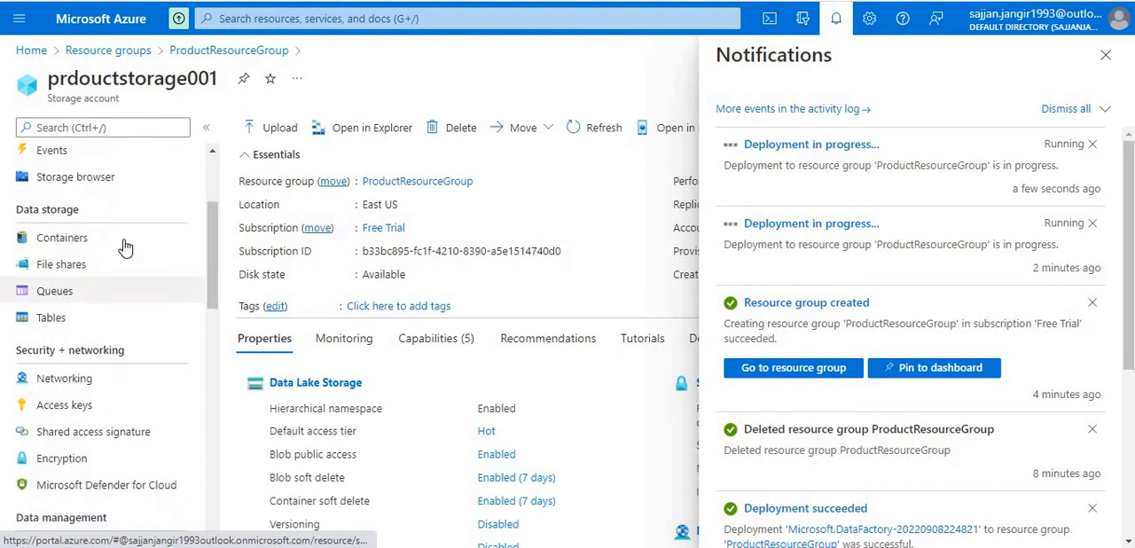
{"action": "scroll", "coordinate": [115, 284], "scroll_direction": "up", "scroll_amount": 5}
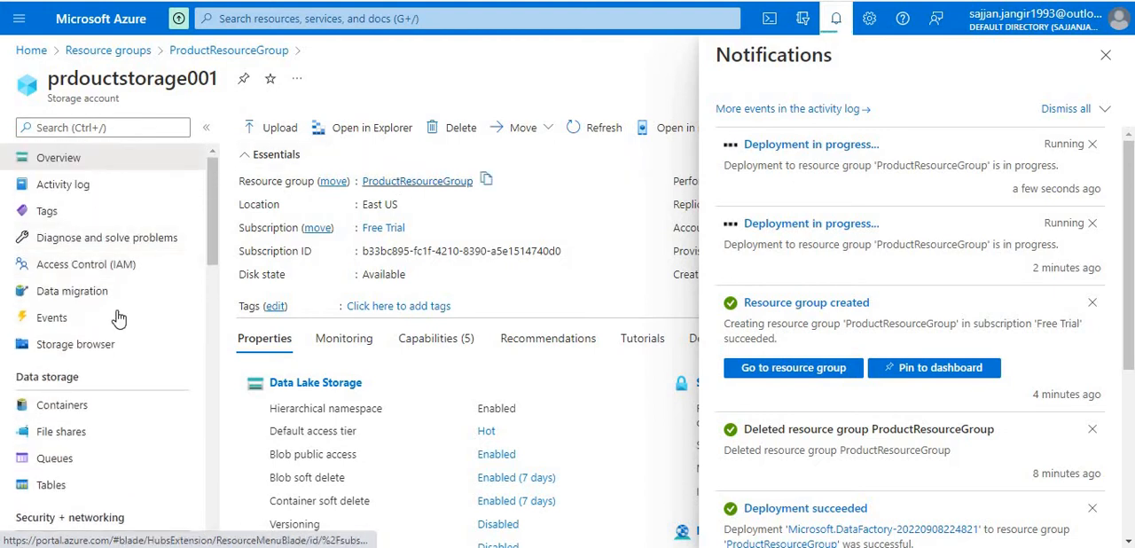
{"action": "left_click", "coordinate": [98, 349]}
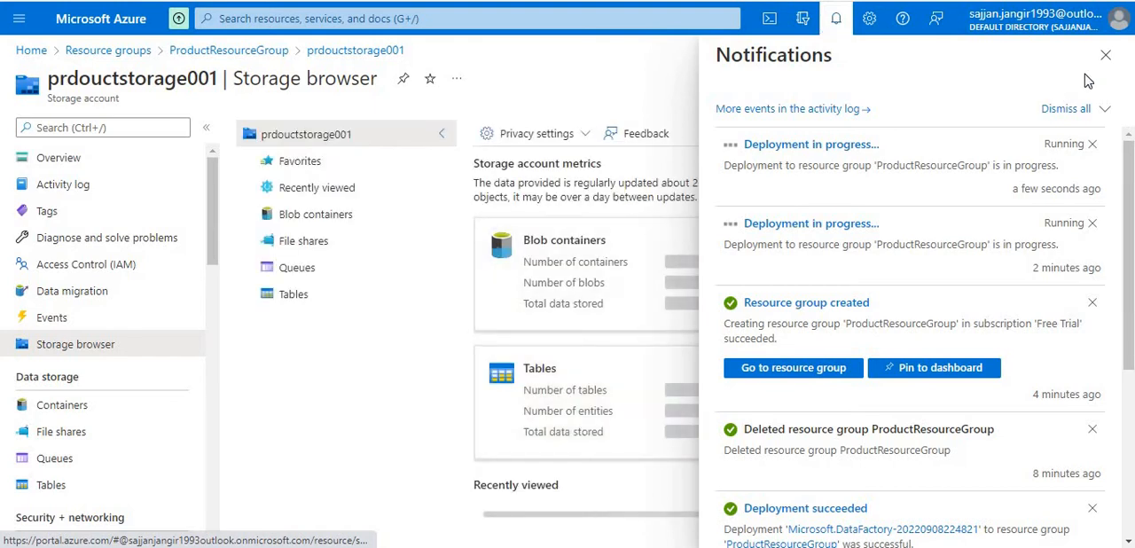
{"action": "left_click", "coordinate": [1107, 55]}
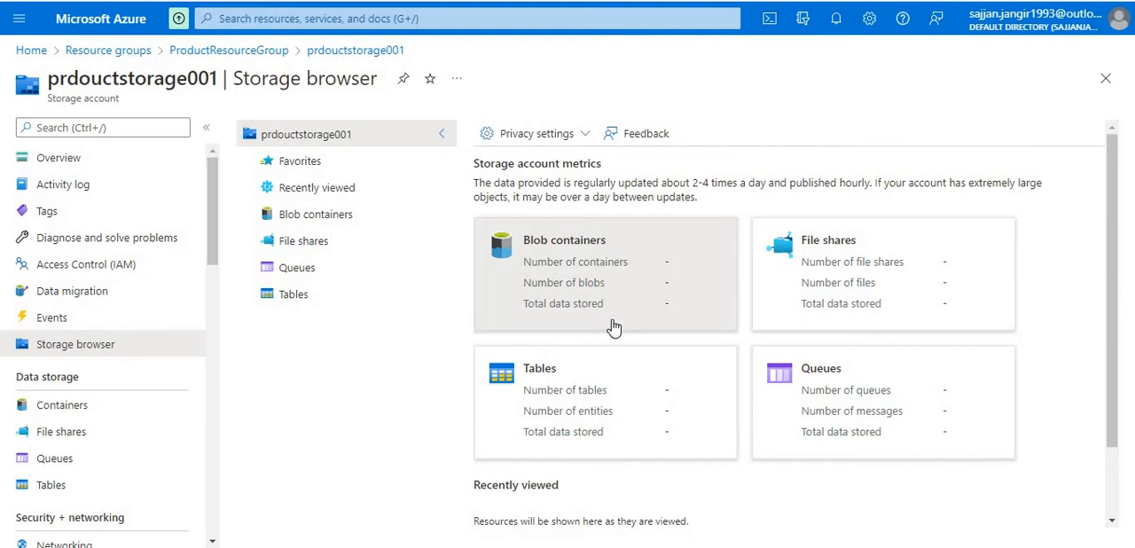
- Create a blob container named product-data with private access in the storage account
{"action": "left_click", "coordinate": [570, 284]}
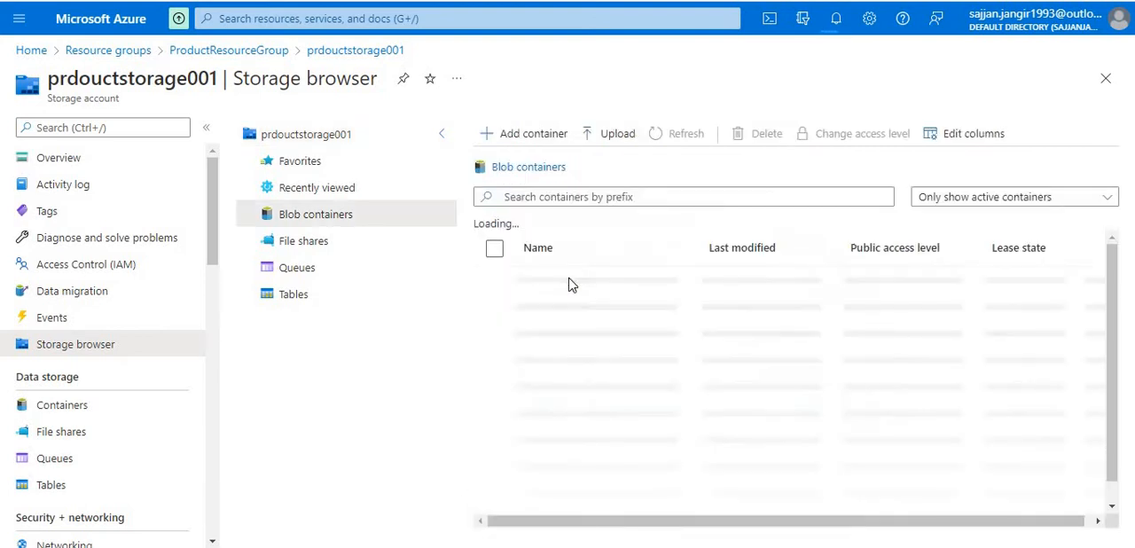
{"action": "left_click", "coordinate": [535, 141]}
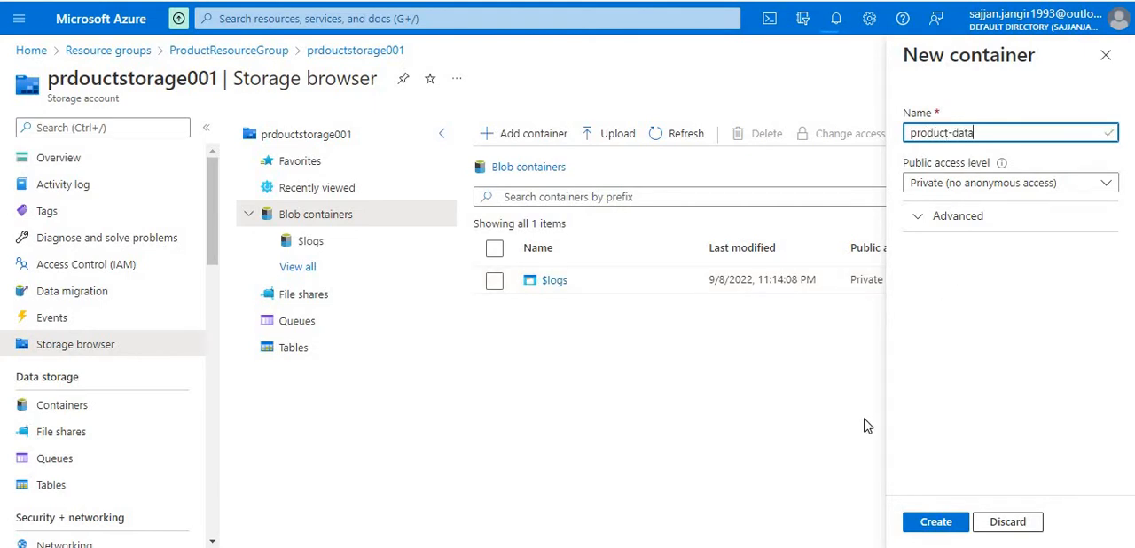
{"action": "left_click", "coordinate": [926, 530]}
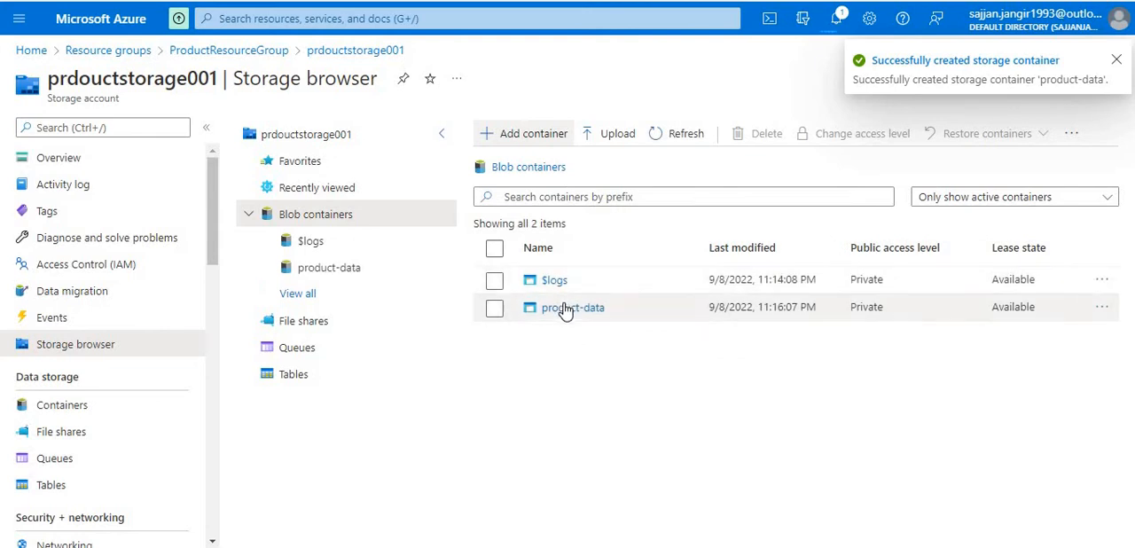
- Review the deployment notifications, search the portal for "data" and open the Data factories service
{"action": "left_click", "coordinate": [837, 17]}
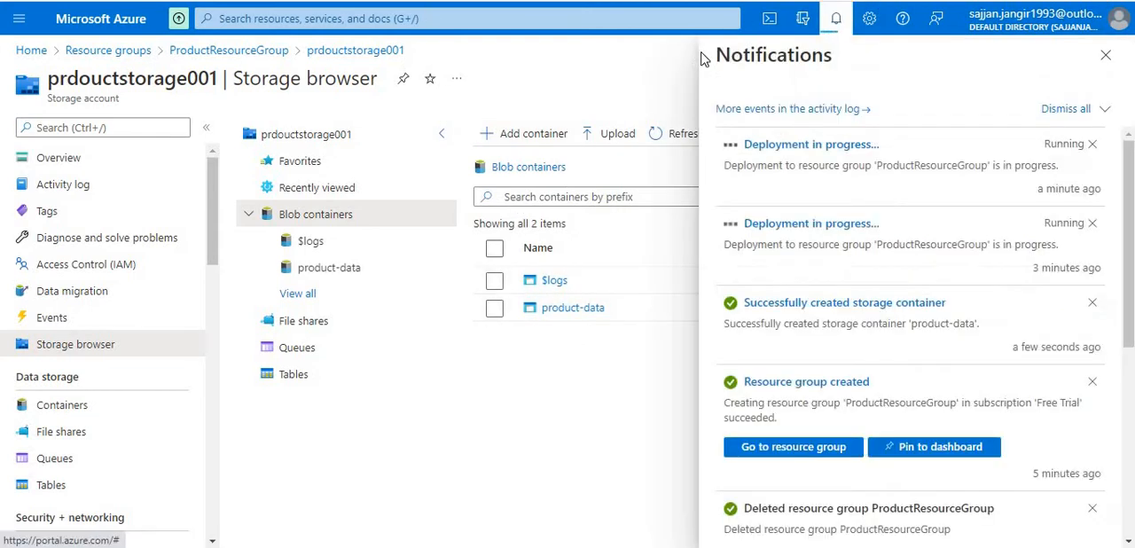
{"action": "left_click", "coordinate": [412, 19]}
{"action": "type", "text": "data"}
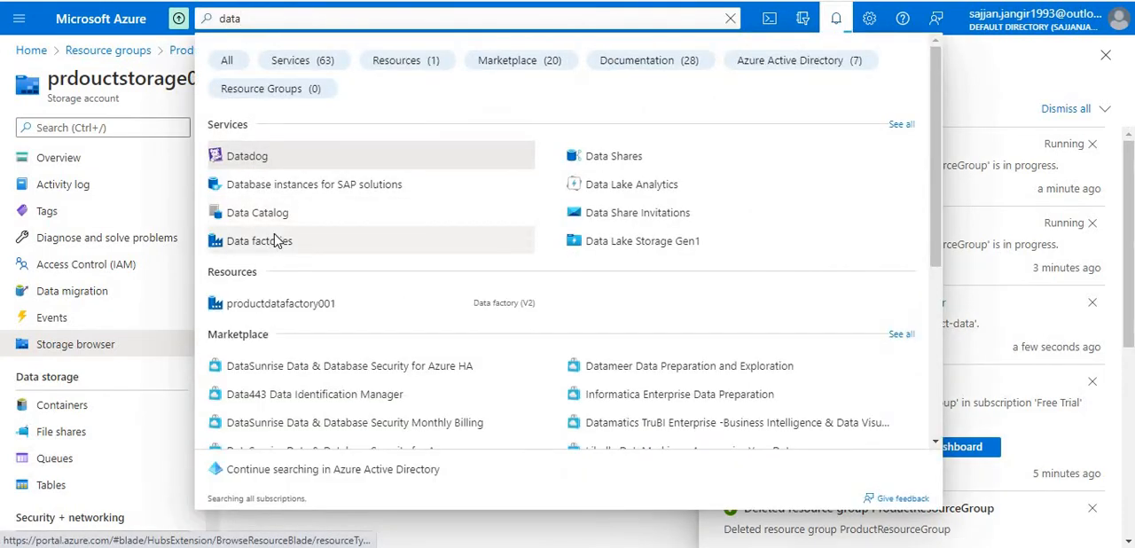
{"action": "left_click", "coordinate": [270, 241]}
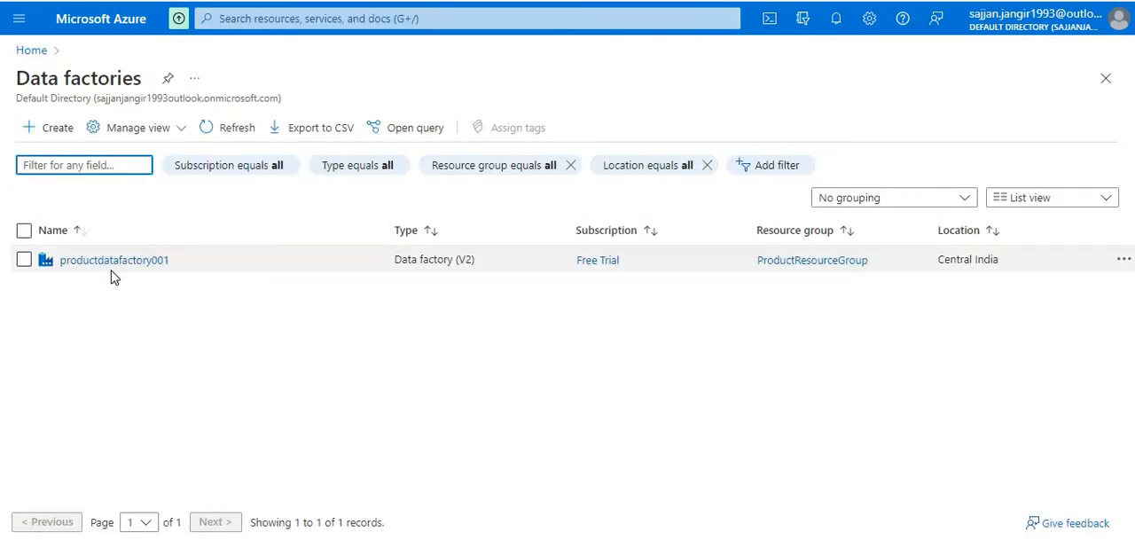
- Try to open productdatafactory001 from the data factories list, return to the portal home page and check the deployment notifications
{"action": "left_click", "coordinate": [146, 259]}
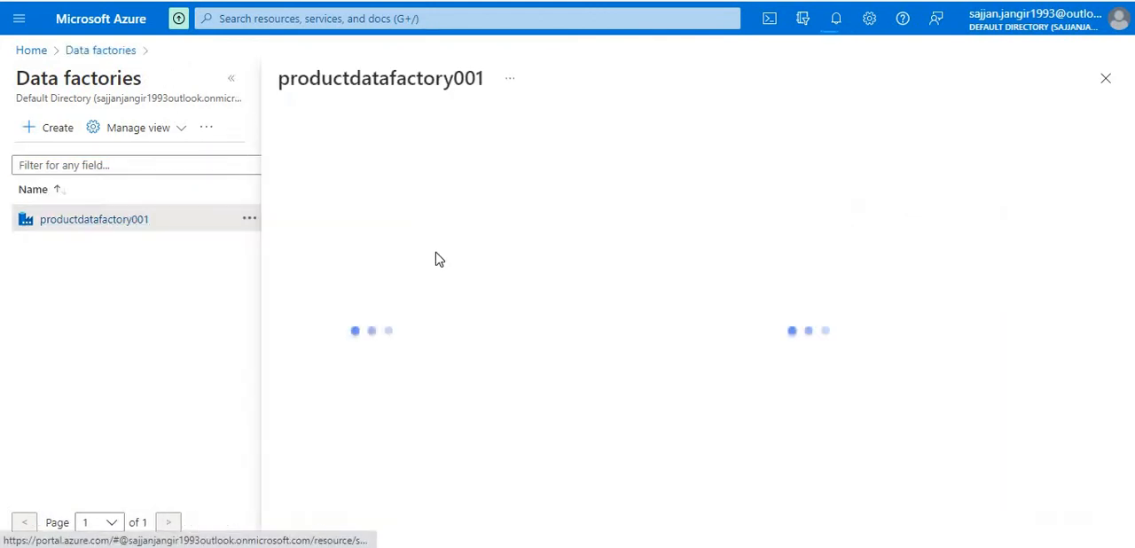
{"action": "left_click", "coordinate": [124, 19]}
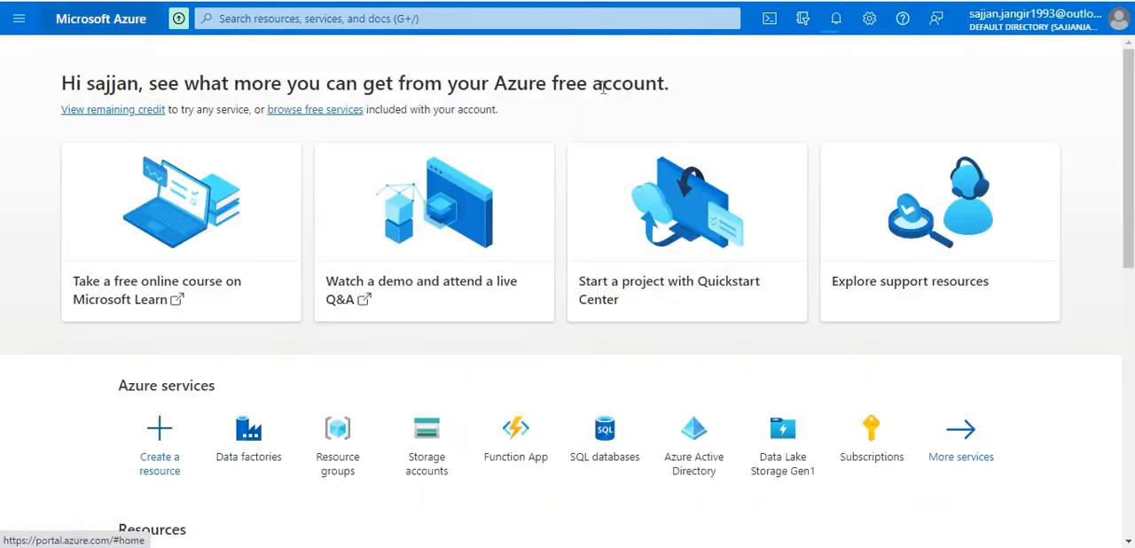
{"action": "left_click", "coordinate": [837, 21]}
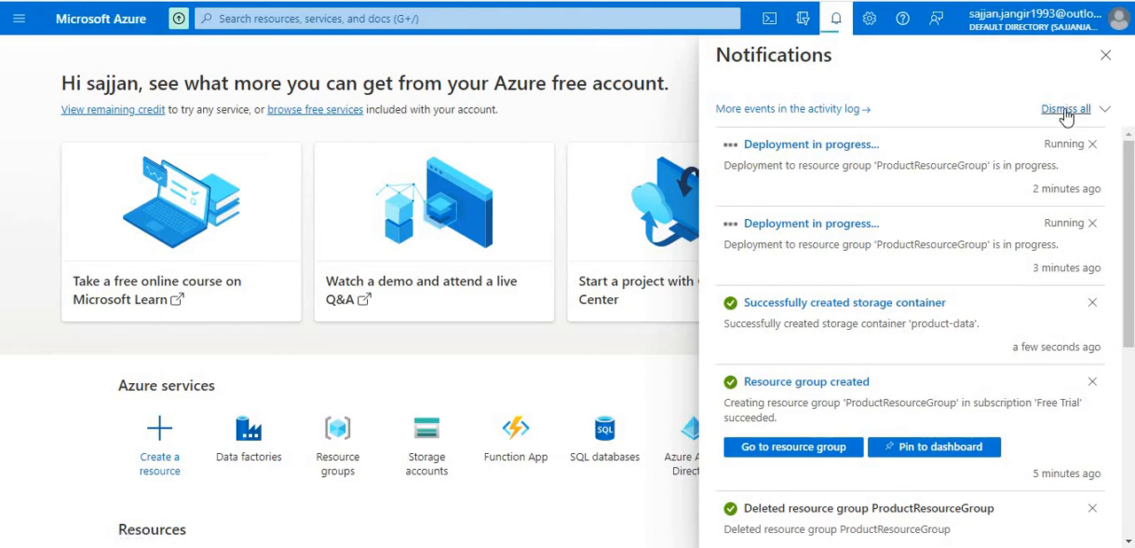
- Search the portal for "resou", open the resource groups list, refresh it and review the deployment notifications
{"action": "left_click", "coordinate": [613, 12]}
{"action": "type", "text": "resou"}
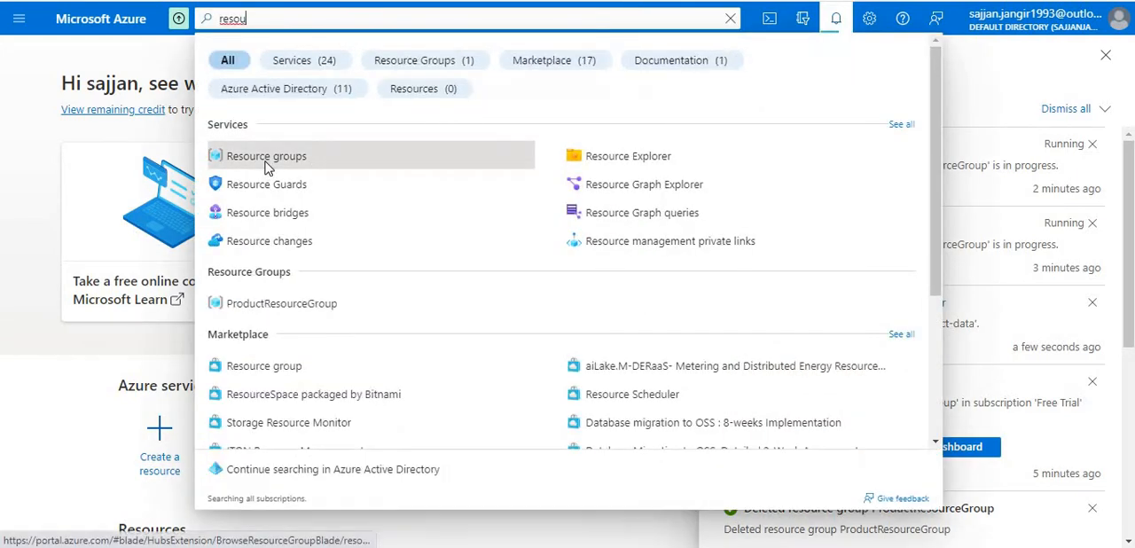
{"action": "left_click", "coordinate": [266, 159]}
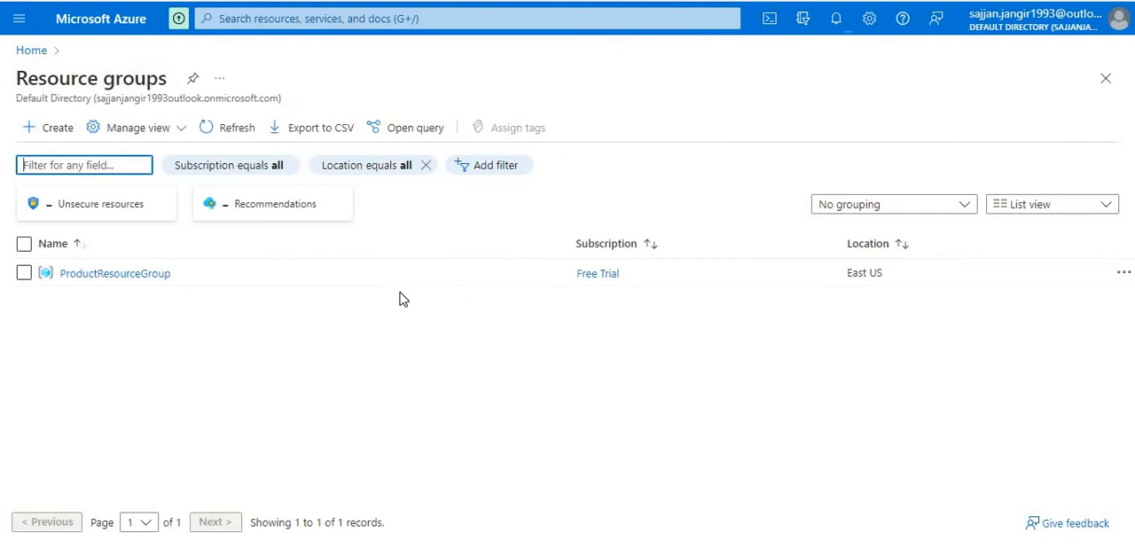
{"action": "left_click", "coordinate": [210, 134]}
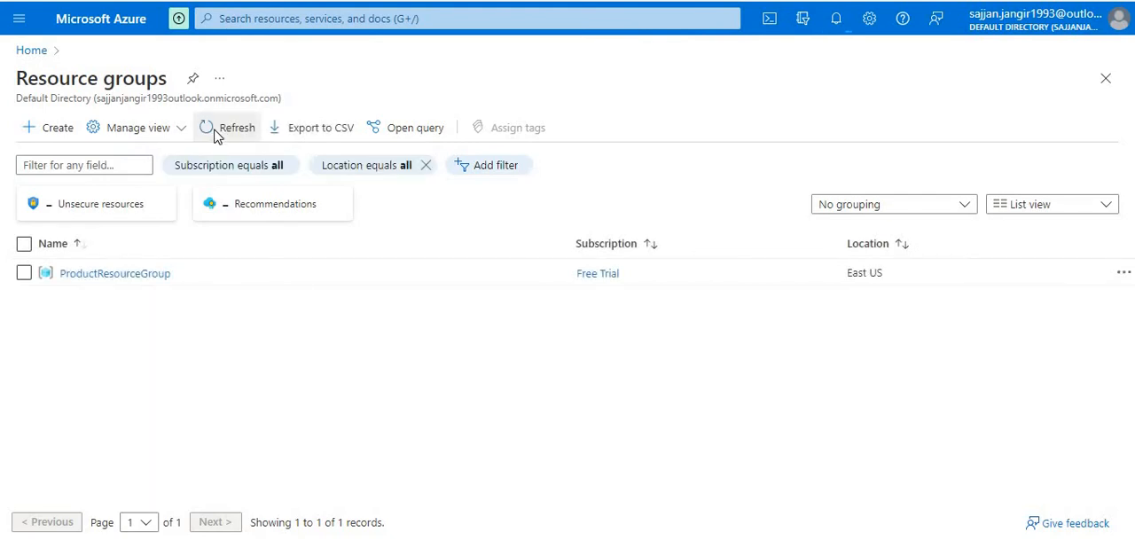
{"action": "left_click", "coordinate": [224, 131]}
{"action": "left_click", "coordinate": [234, 131]}
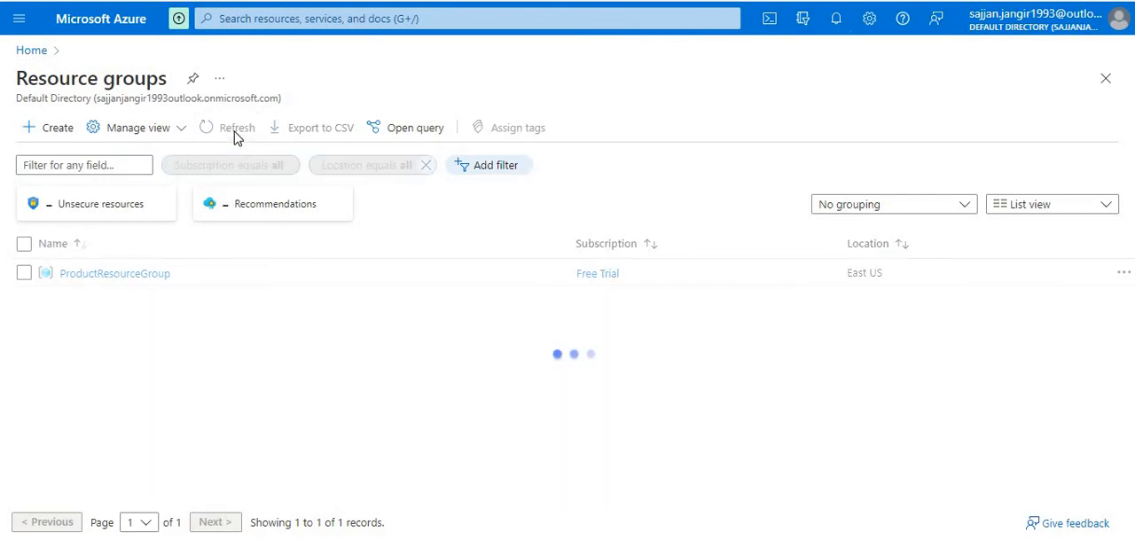
{"action": "left_click", "coordinate": [234, 132]}
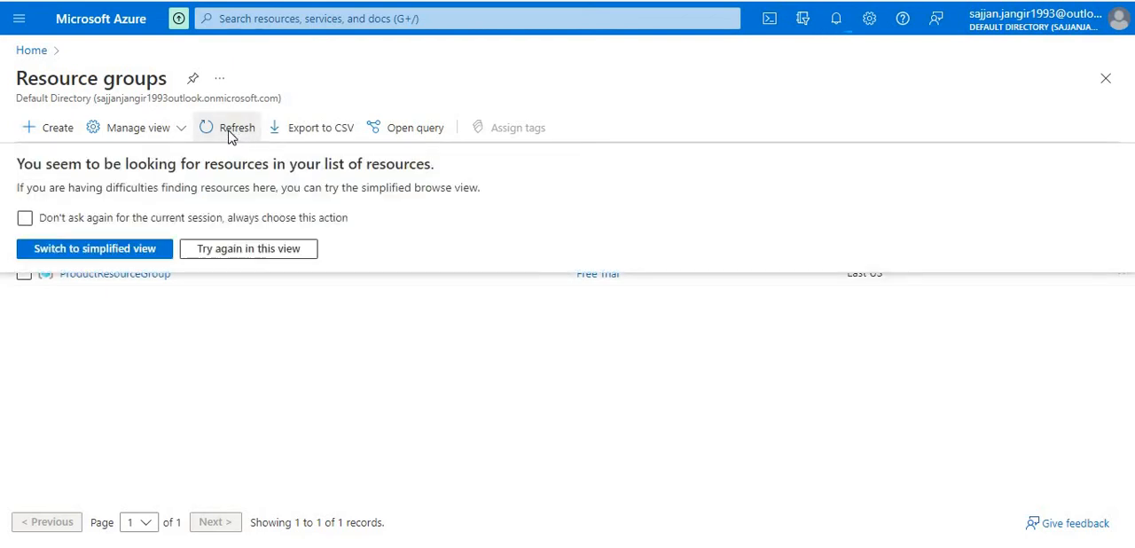
{"action": "left_click", "coordinate": [231, 135]}
{"action": "left_click", "coordinate": [231, 135]}
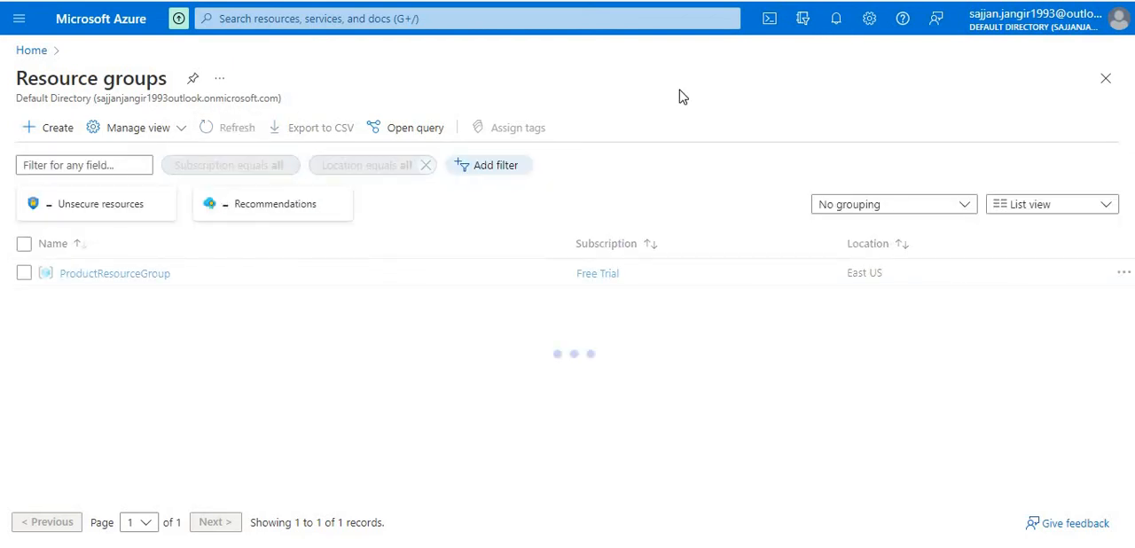
{"action": "left_click", "coordinate": [835, 20]}
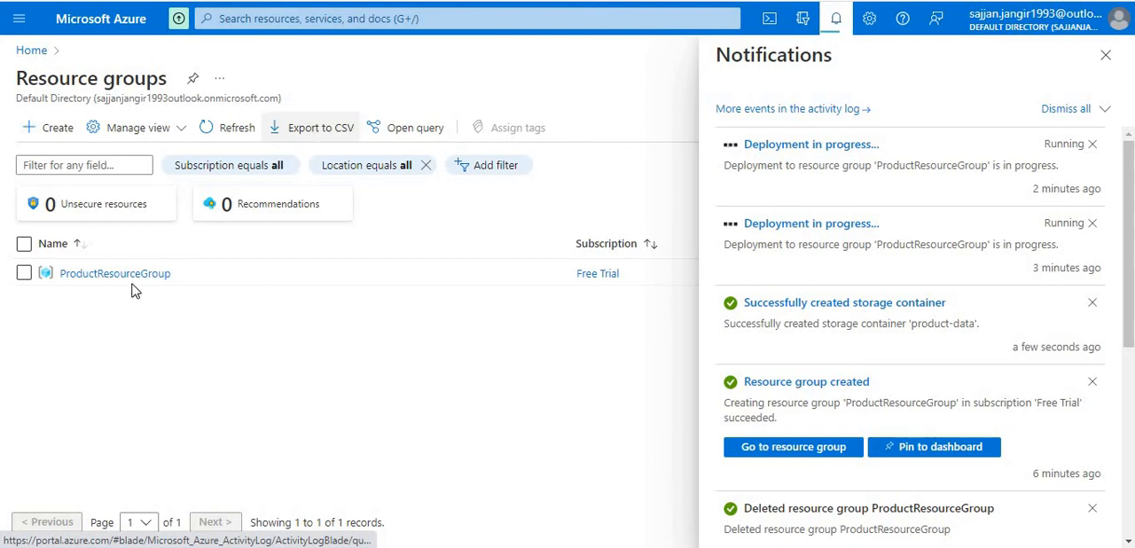
- Search the portal for the Data factories service and open the productdatafactory001 data factory
{"action": "left_click", "coordinate": [306, 18]}
{"action": "type", "text": "data"}
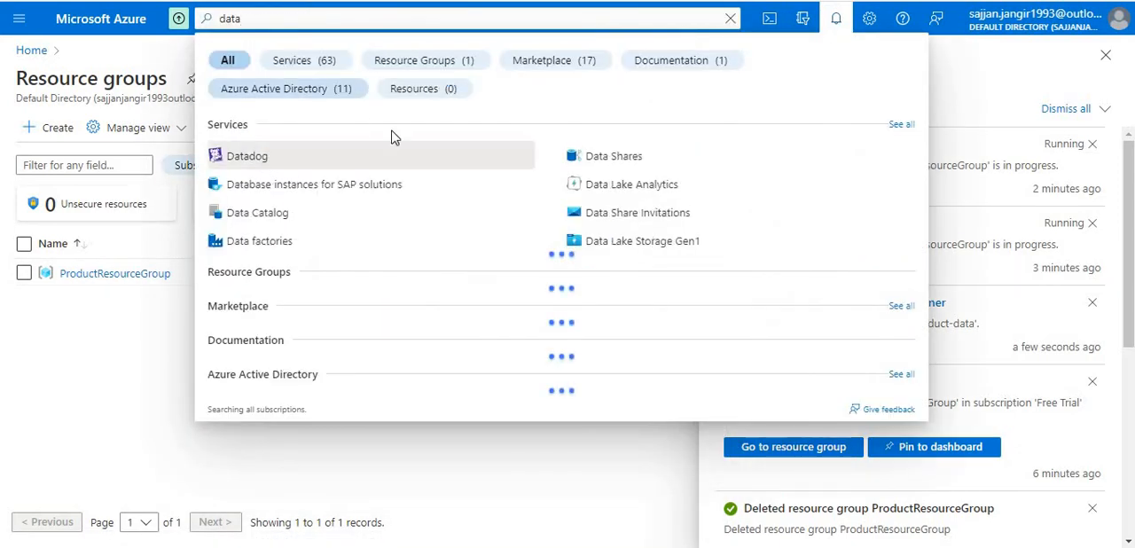
{"action": "type", "text": "vr"}
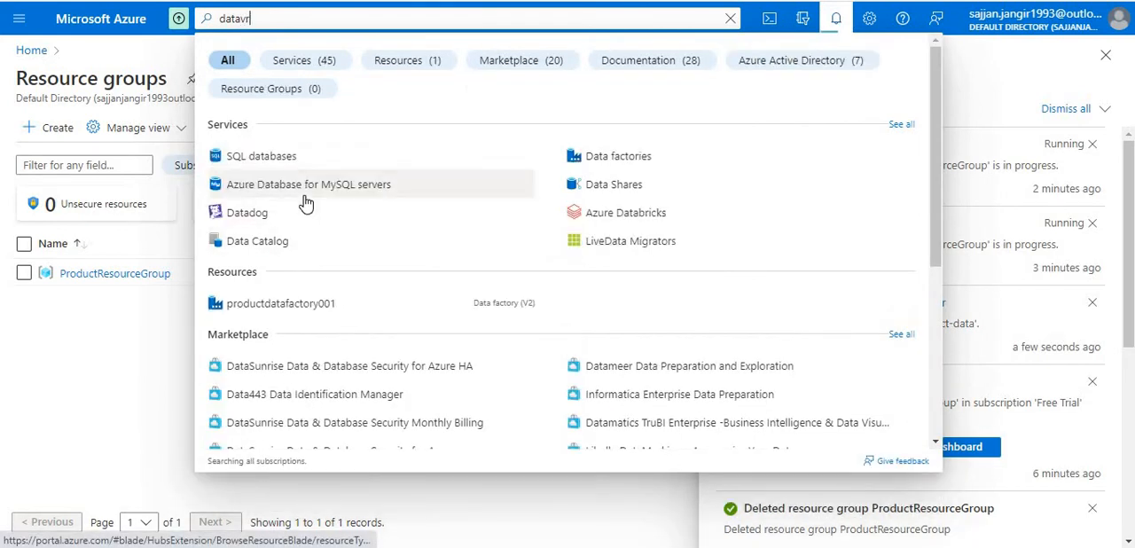
{"action": "key", "text": "BackSpace"}
{"action": "key", "text": "BackSpace"}
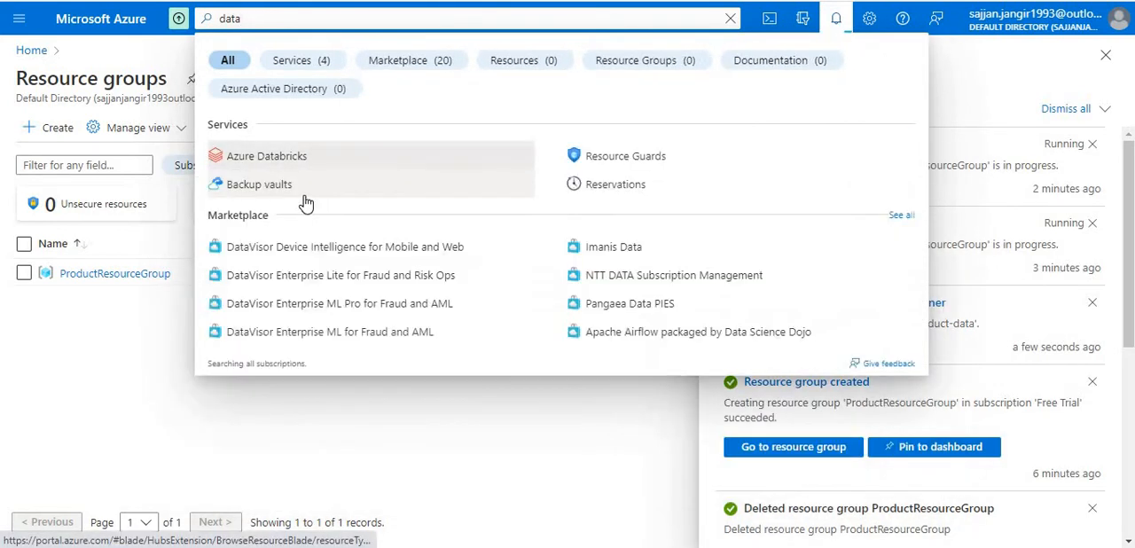
{"action": "type", "text": "fac"}
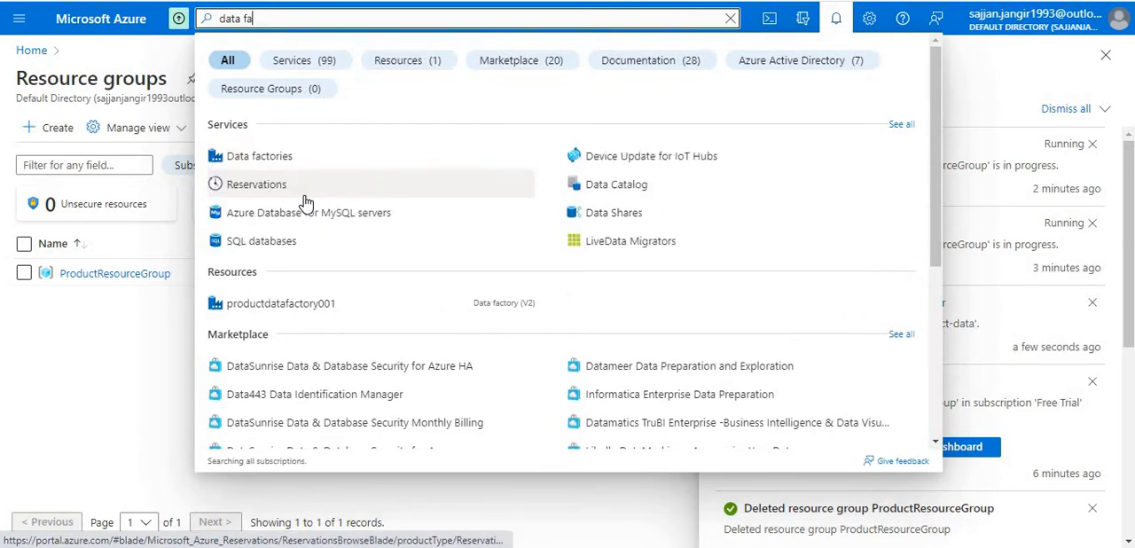
{"action": "left_click", "coordinate": [281, 160]}
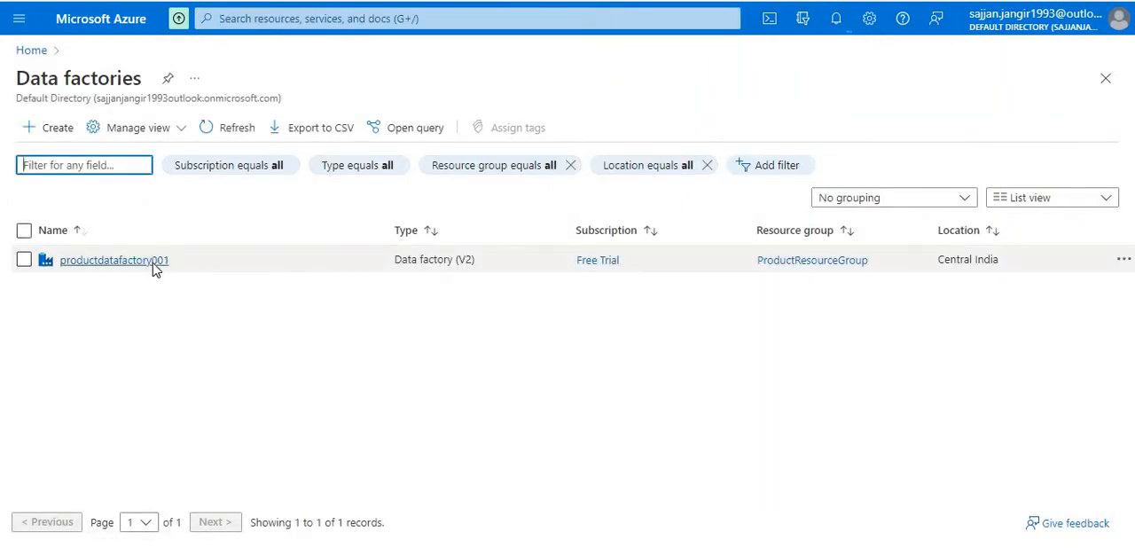
{"action": "left_click", "coordinate": [154, 263]}
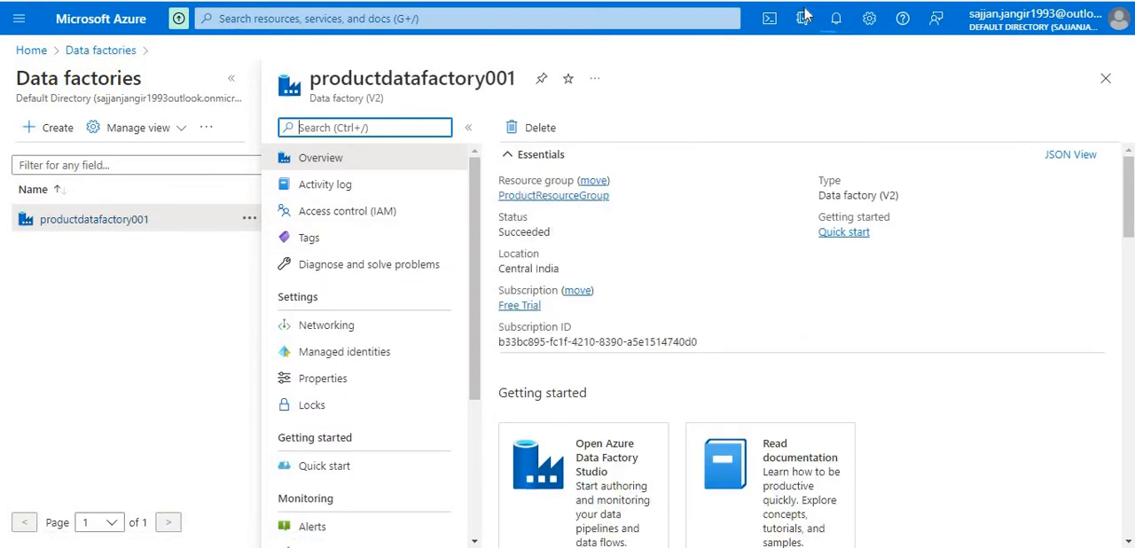
- Check the deployment notifications and launch Azure Data Factory Studio for productdatafactory001
{"action": "left_click", "coordinate": [834, 22]}
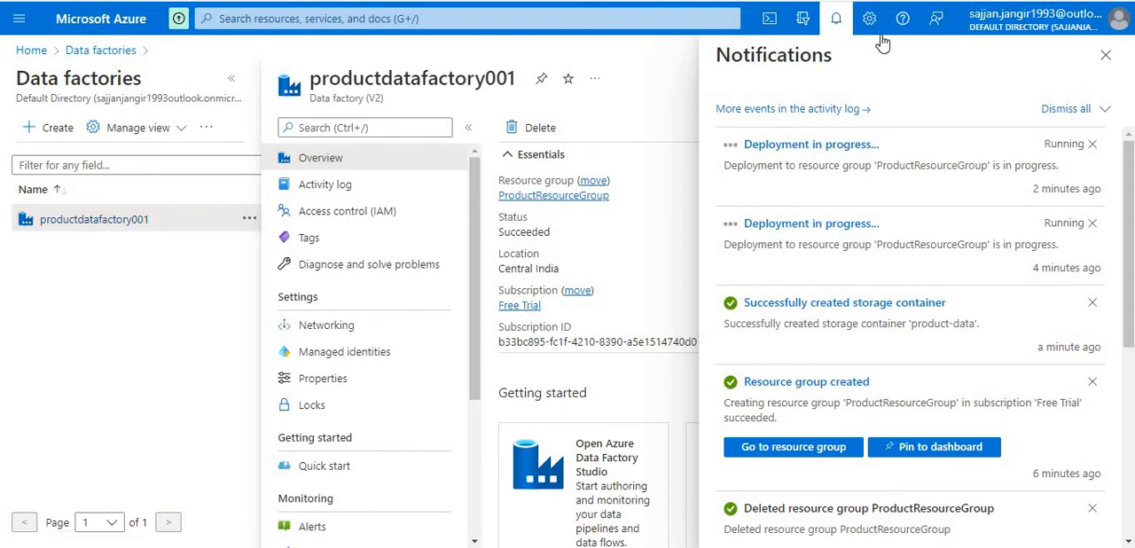
{"action": "left_click", "coordinate": [837, 19]}
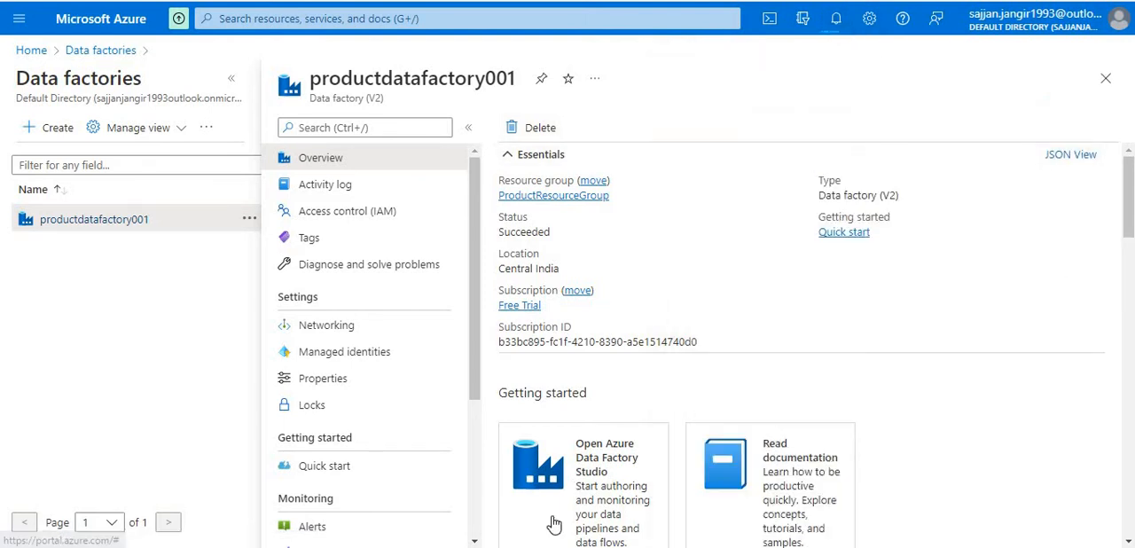
{"action": "scroll", "coordinate": [674, 372], "scroll_direction": "down", "scroll_amount": 2}
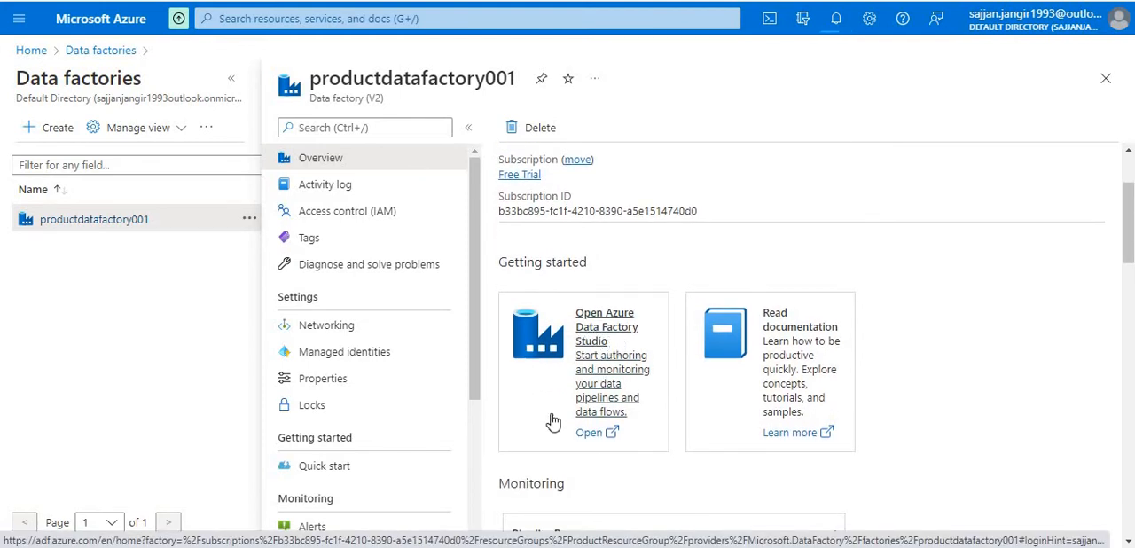
{"action": "left_click", "coordinate": [612, 355]}
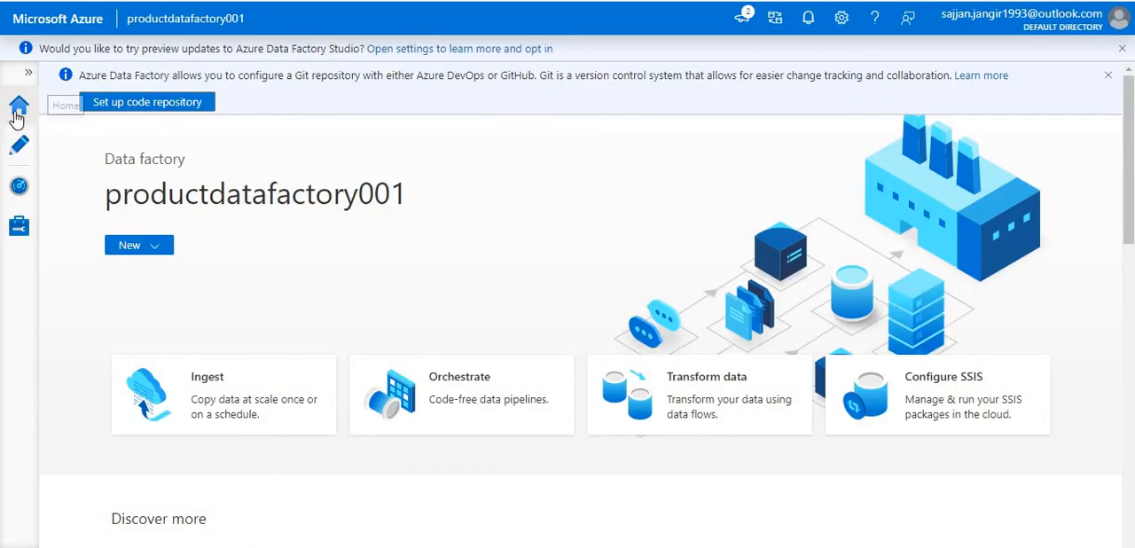
- Look through the factory's authoring resources and its monitored pipeline runs in Data Factory Studio
{"action": "left_click", "coordinate": [17, 147]}
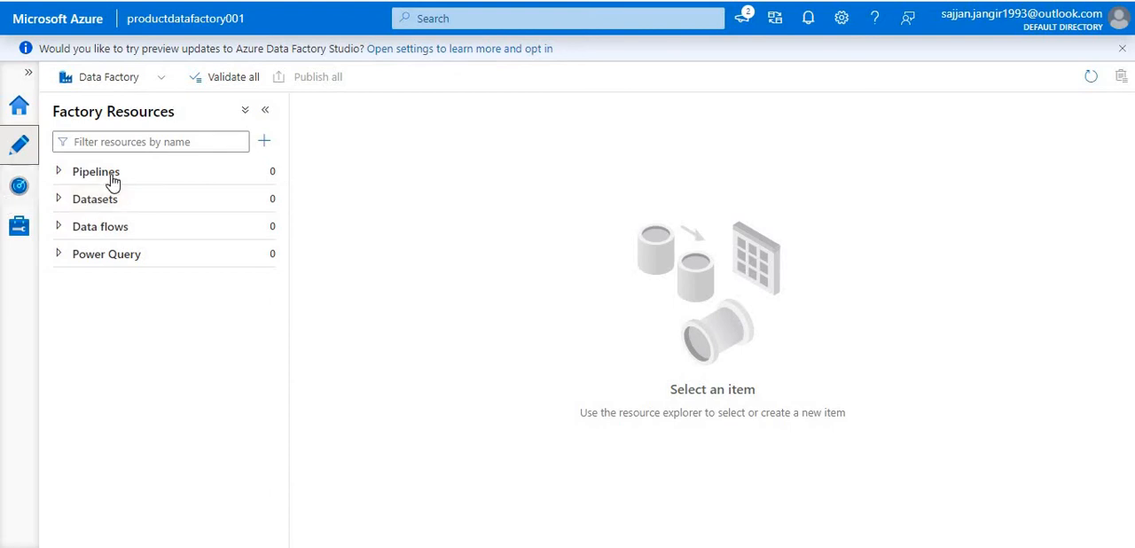
{"action": "left_click", "coordinate": [20, 188]}
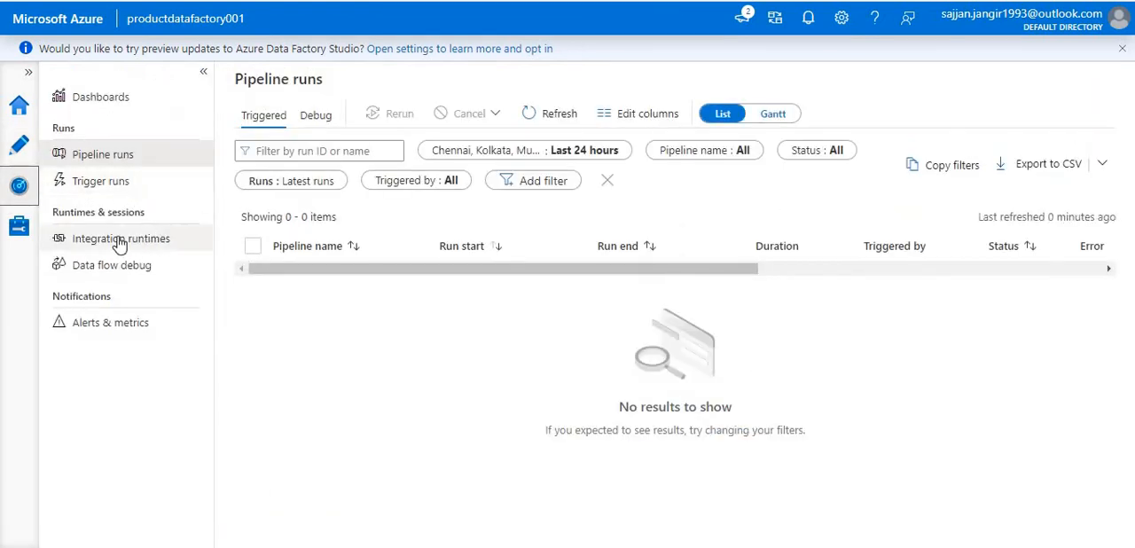
{"action": "left_click", "coordinate": [43, 149]}
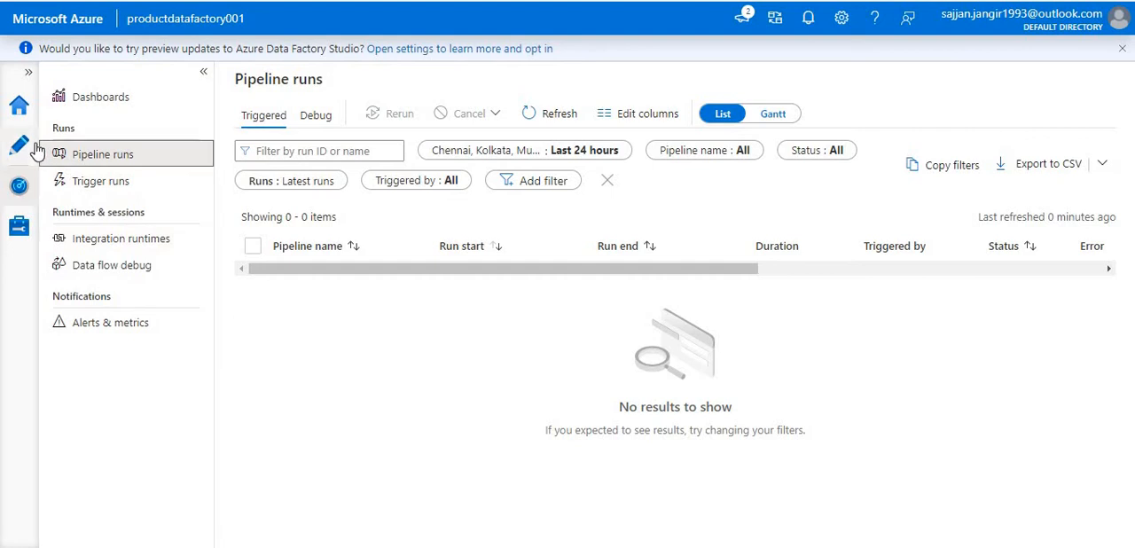
- Start a new linked service in the factory's management area, using the REST data store as its type
{"action": "left_click", "coordinate": [16, 233]}
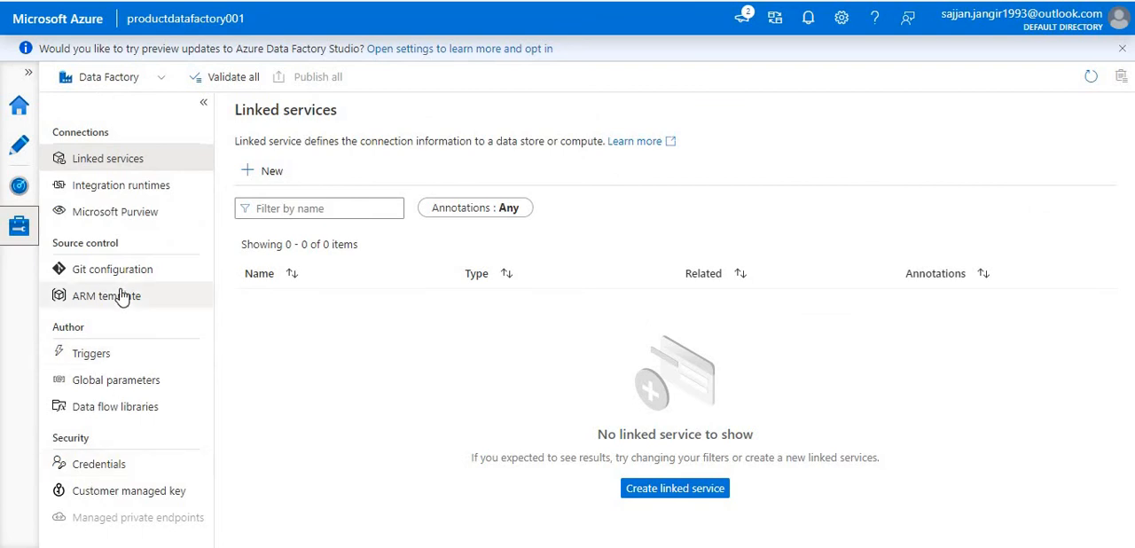
{"action": "left_click", "coordinate": [94, 158]}
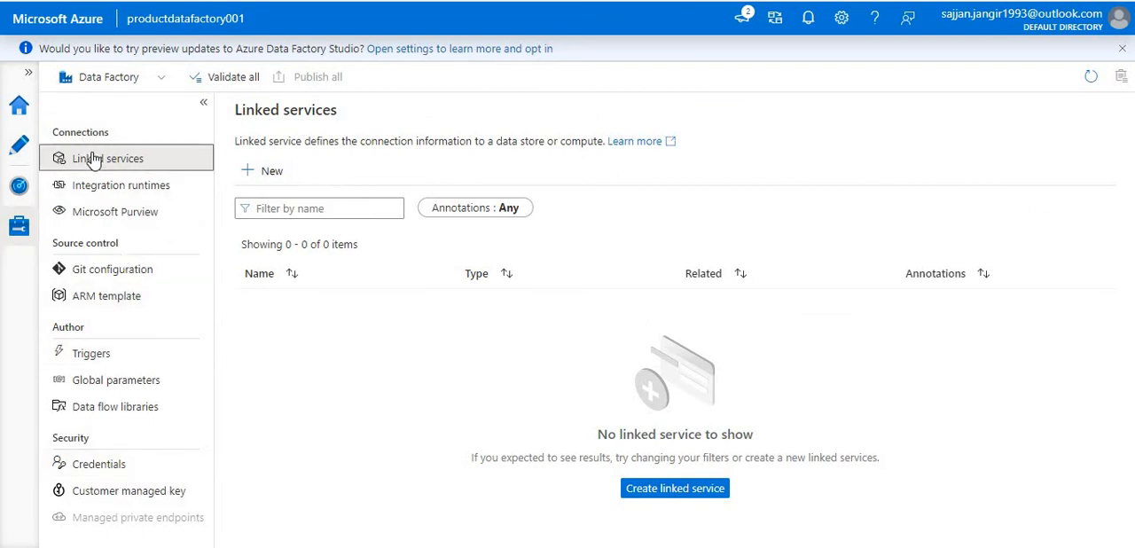
{"action": "left_click", "coordinate": [255, 171]}
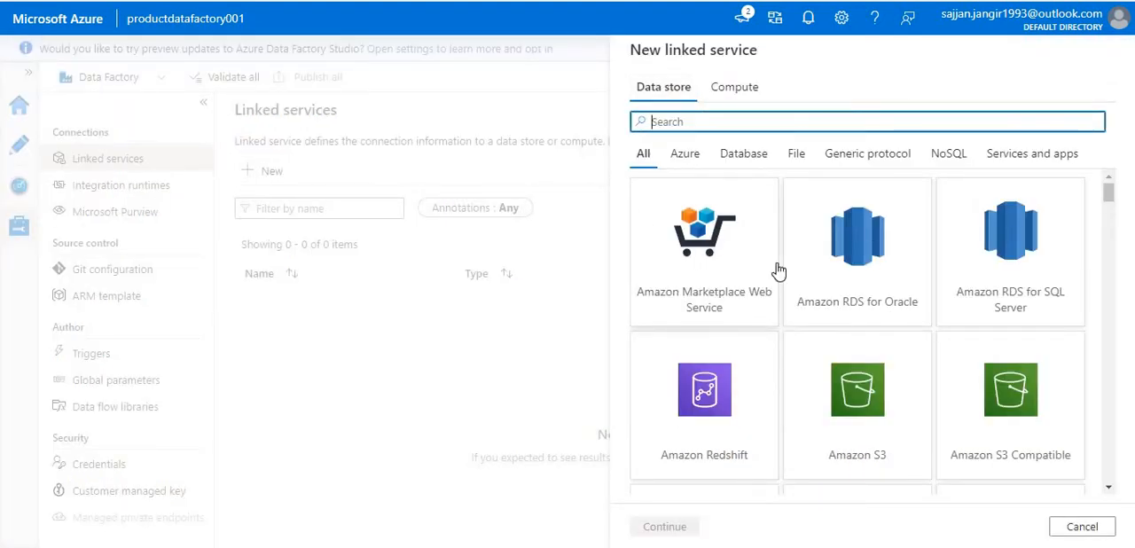
{"action": "type", "text": "rest"}
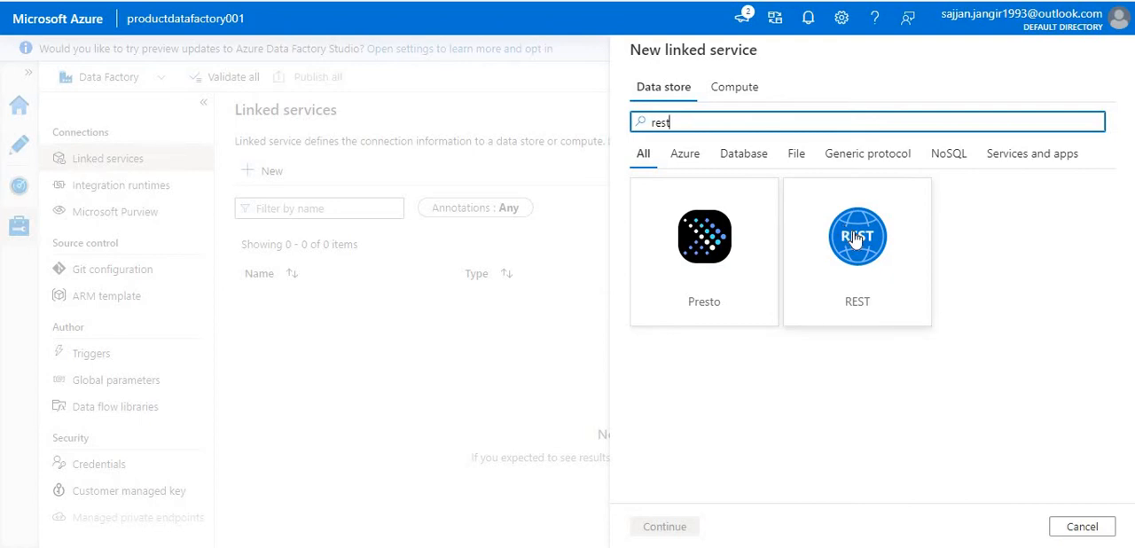
{"action": "left_click", "coordinate": [854, 240]}
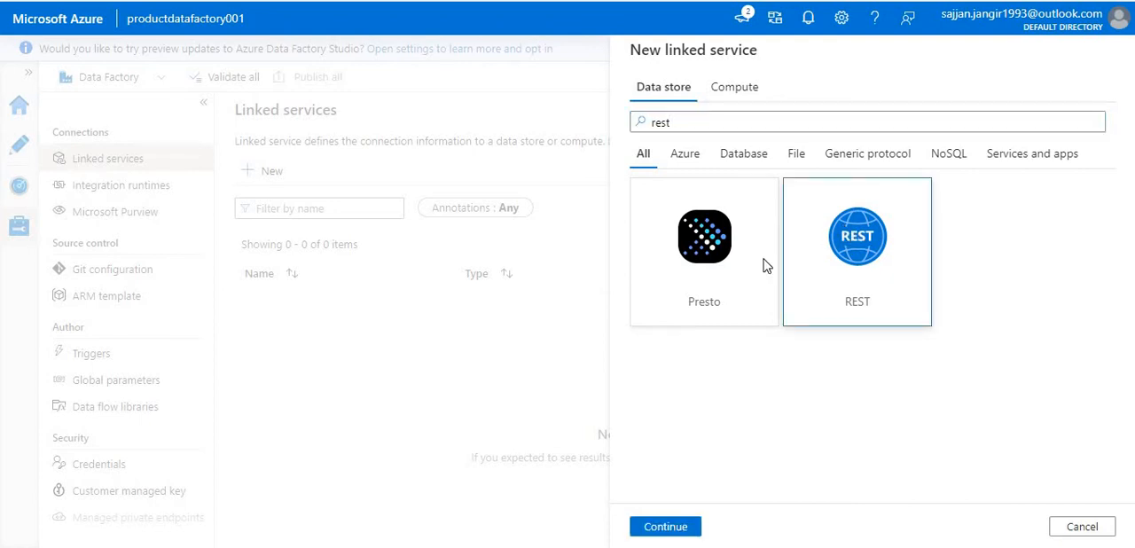
{"action": "left_click", "coordinate": [679, 529]}
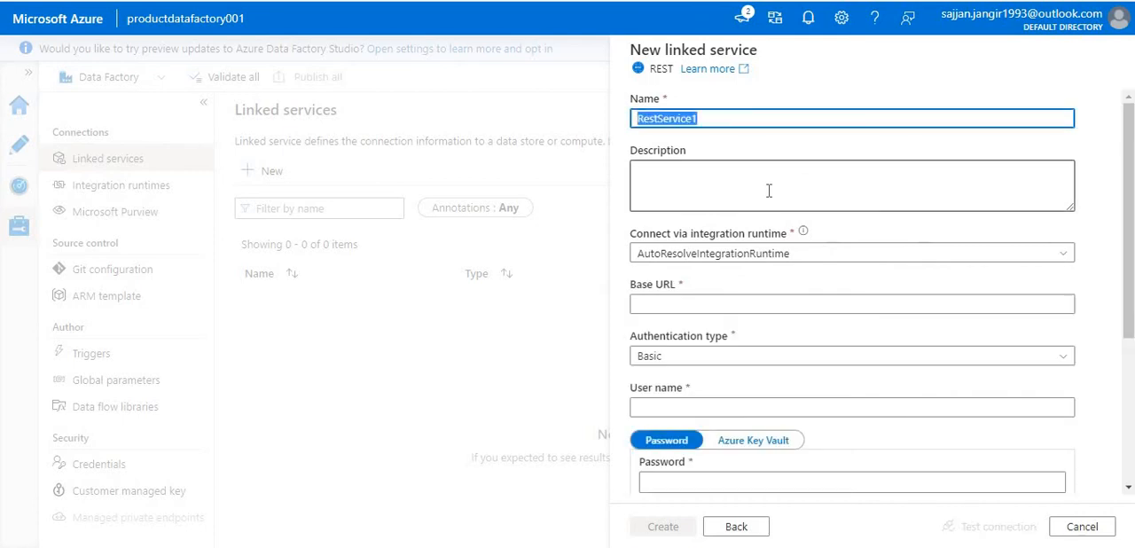
{"action": "type", "text": "Product"}
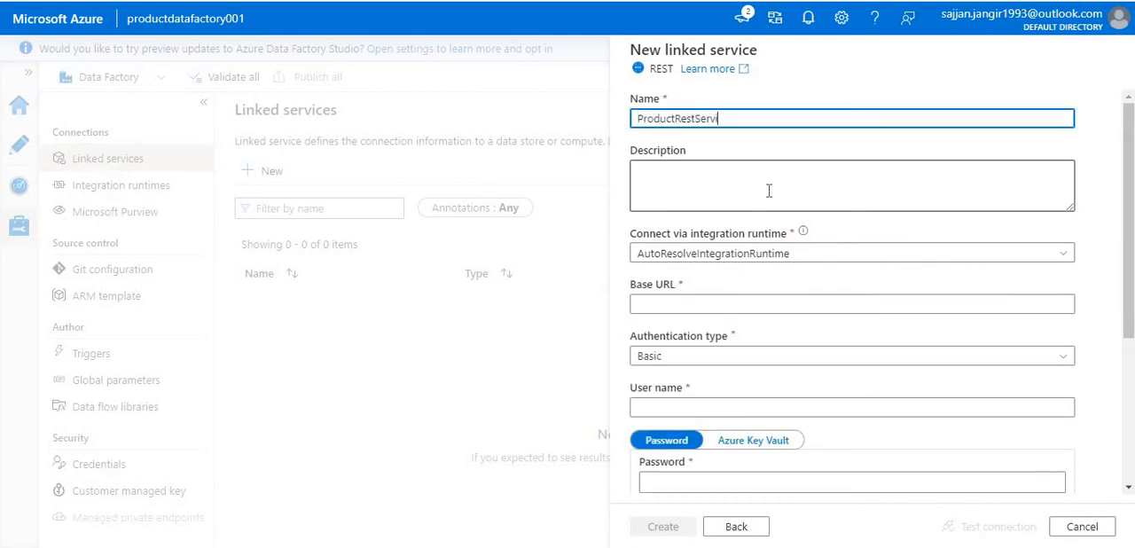
{"action": "left_click", "coordinate": [697, 306]}
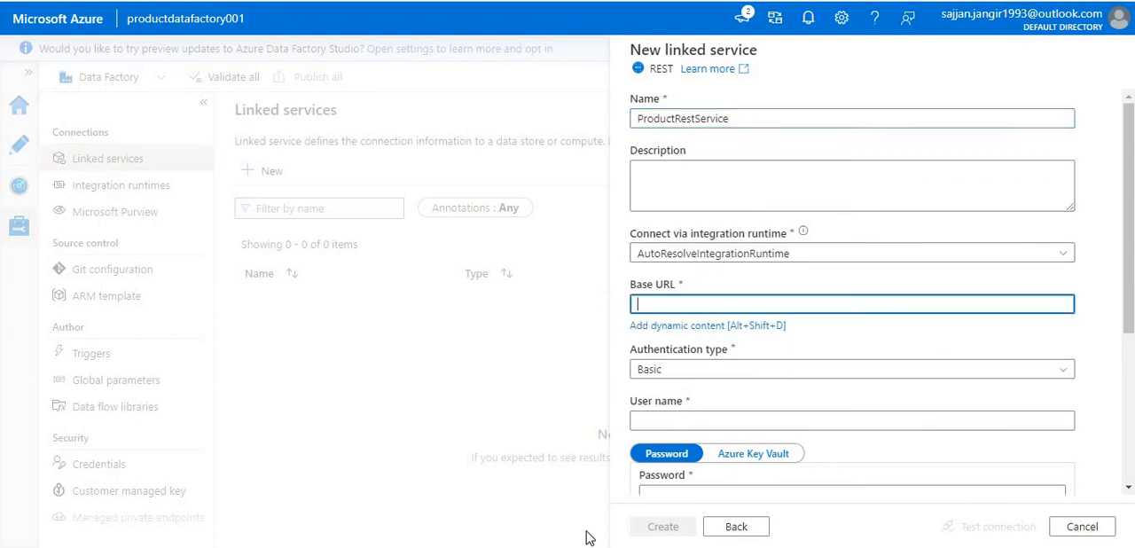
{"action": "key", "text": "alt+Tab"}
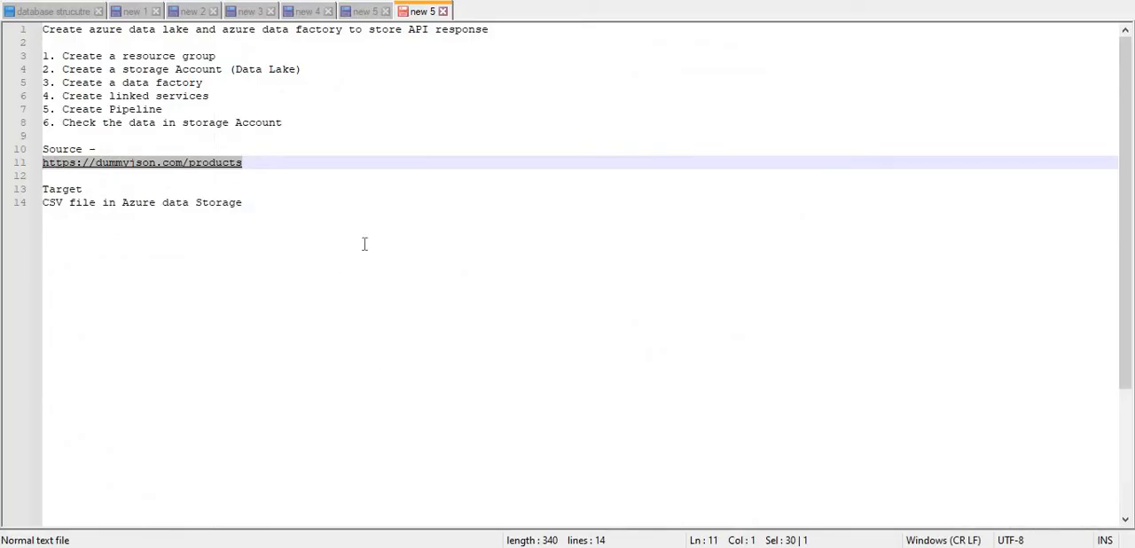
{"action": "key", "text": "alt+Tab"}
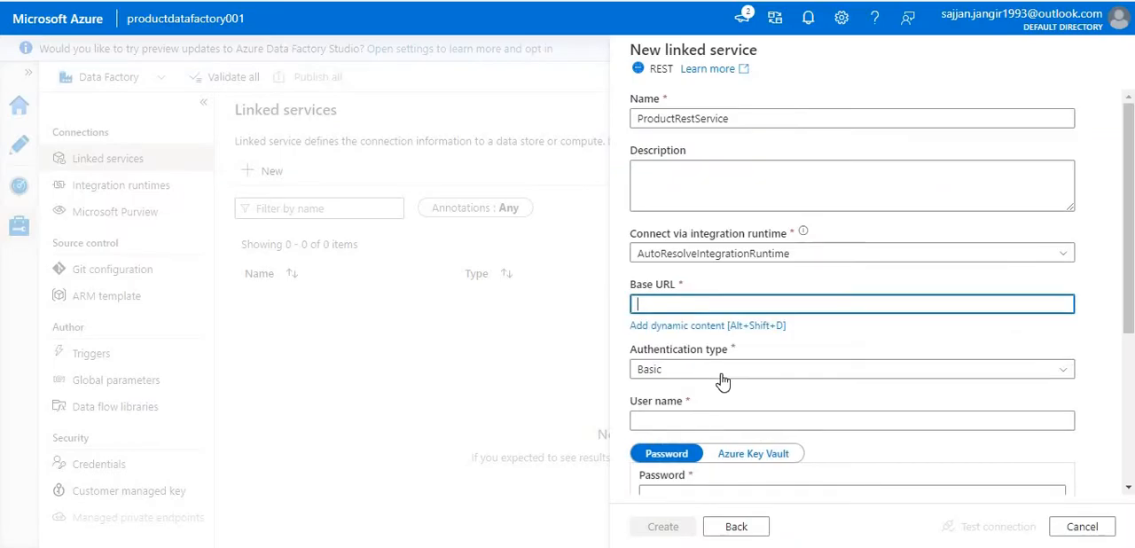
{"action": "type", "text": "https://dummyjson.com/products"}
{"action": "left_click", "coordinate": [704, 371]}
{"action": "left_click", "coordinate": [704, 370]}
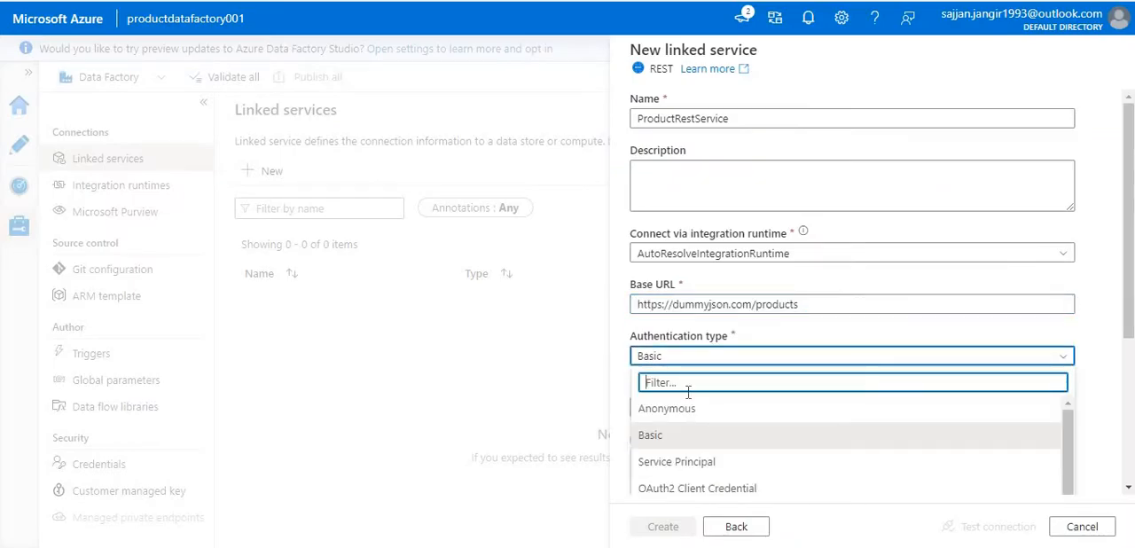
{"action": "left_click", "coordinate": [688, 409]}
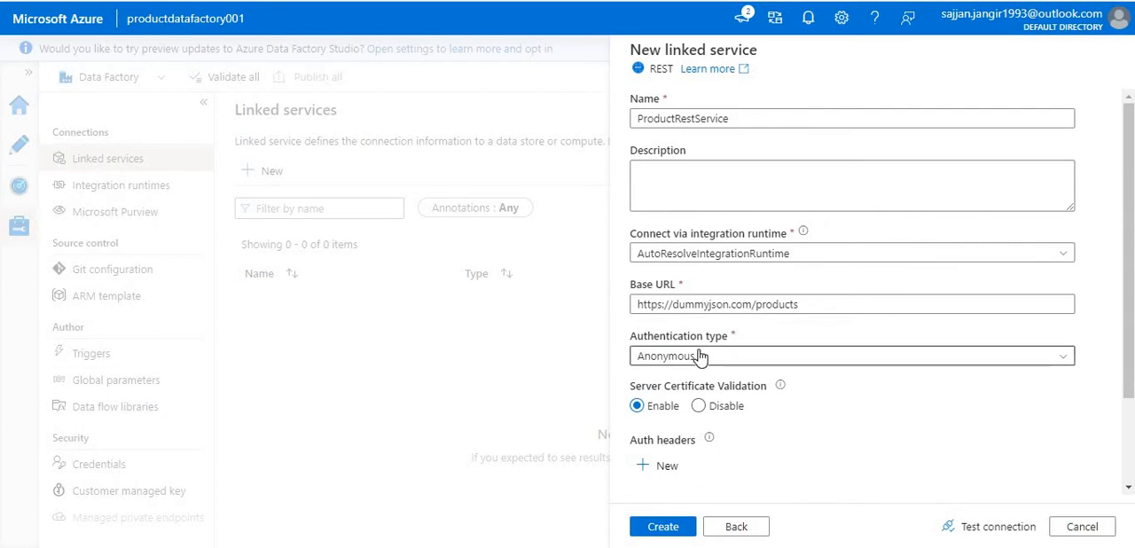
- Review the available authentication types, keep Anonymous, and create the REST linked service
{"action": "scroll", "coordinate": [785, 328], "scroll_direction": "down", "scroll_amount": 2}
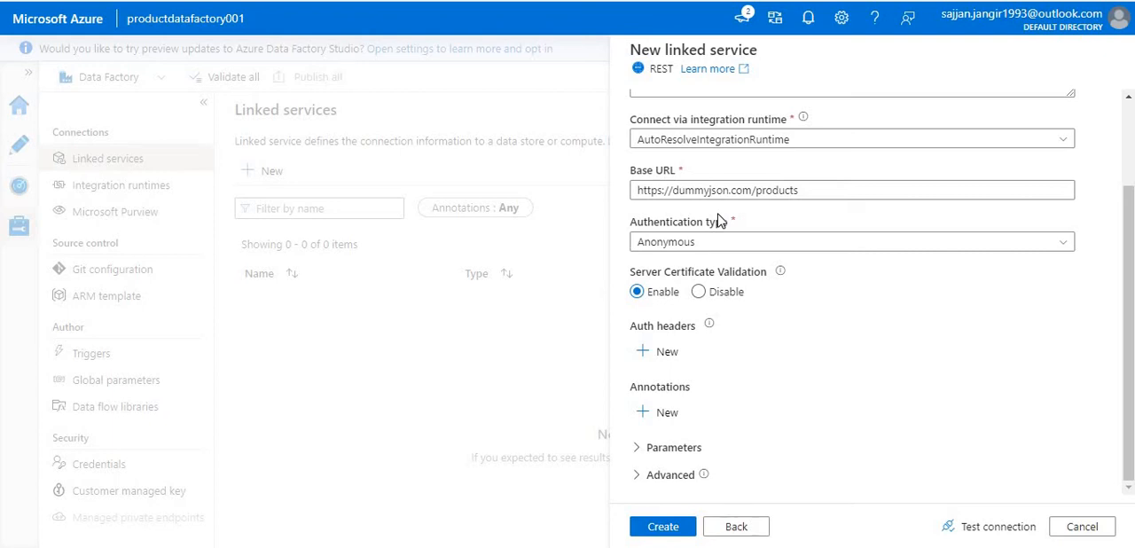
{"action": "left_click", "coordinate": [671, 243]}
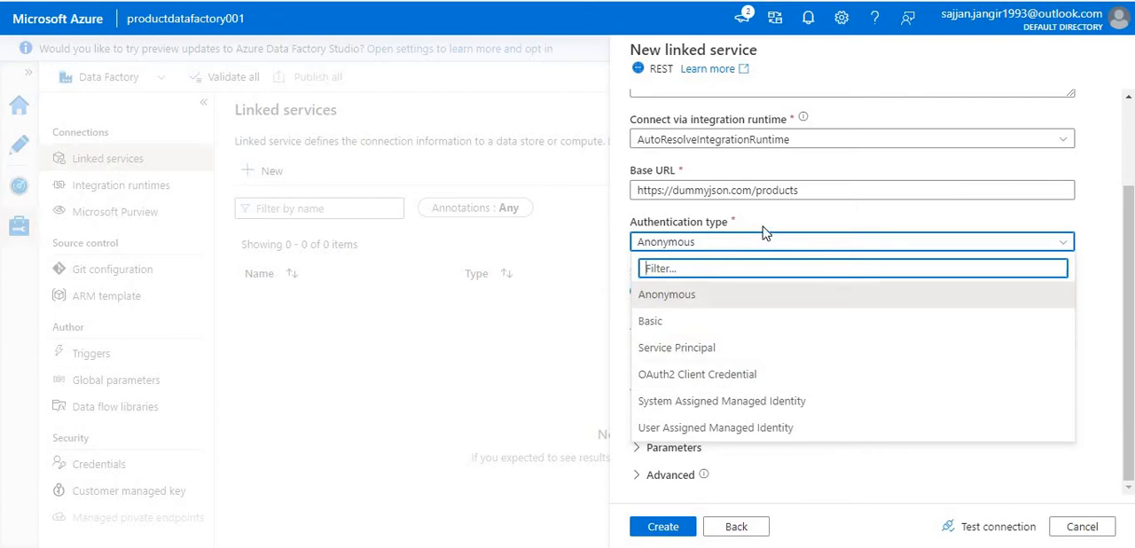
{"action": "left_click", "coordinate": [765, 228]}
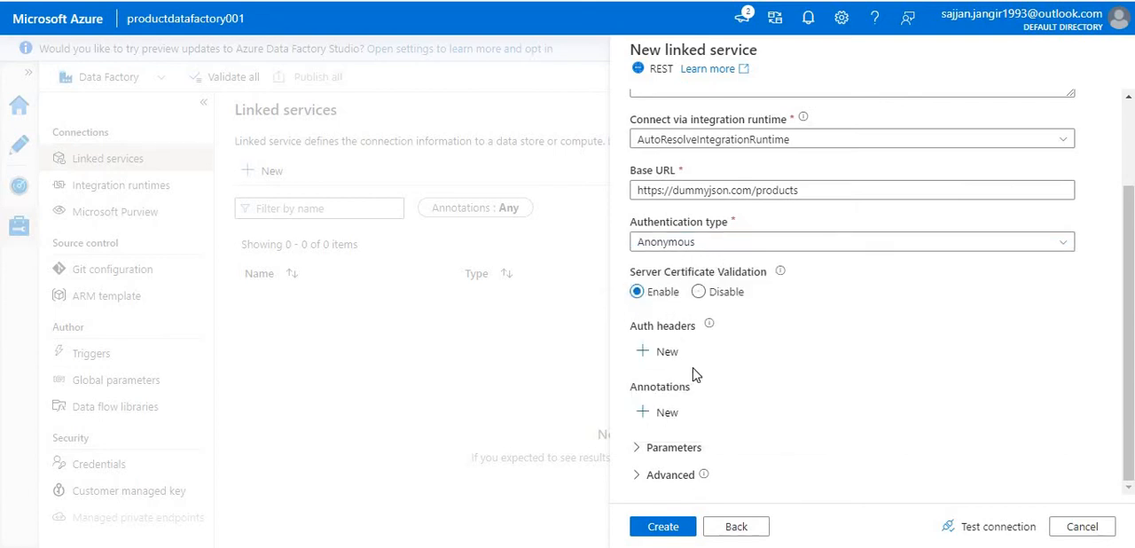
{"action": "left_click", "coordinate": [674, 527]}
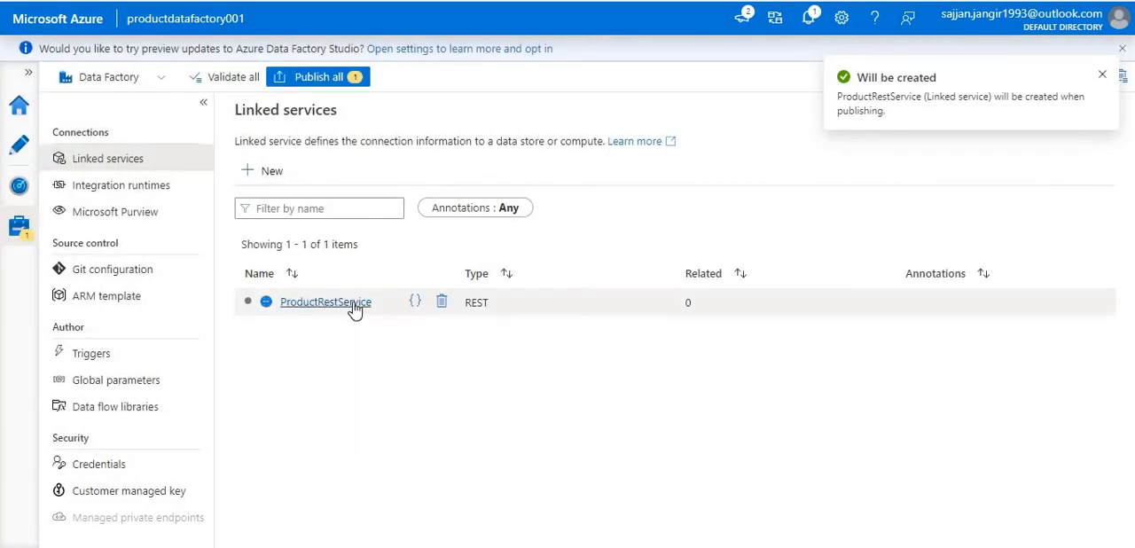
- Start another linked service in the management area, using Azure Data Lake Storage Gen2 as its data store
{"action": "left_click", "coordinate": [30, 139]}
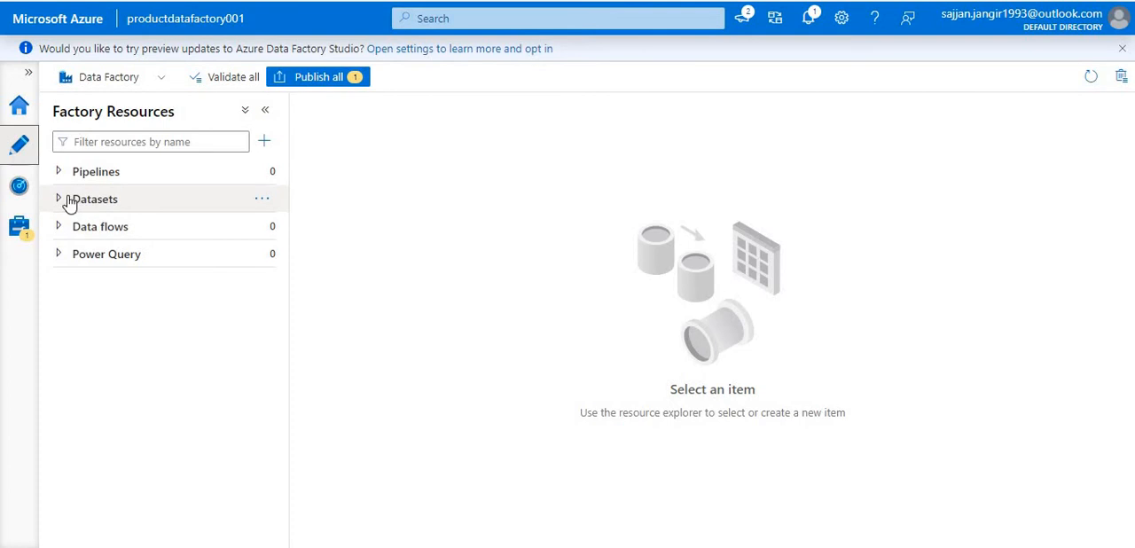
{"action": "left_click", "coordinate": [25, 229]}
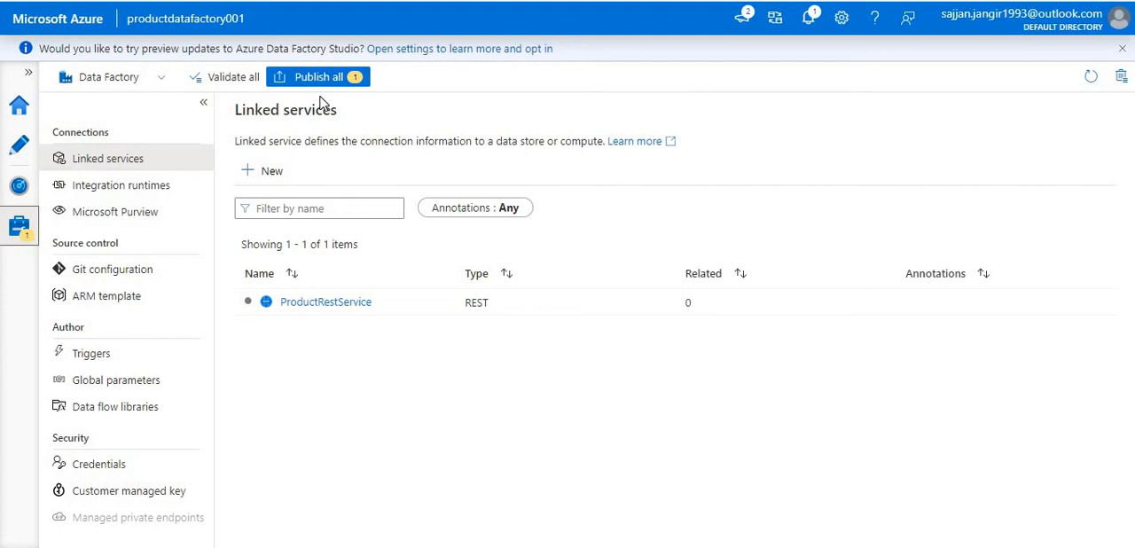
{"action": "left_click", "coordinate": [266, 170]}
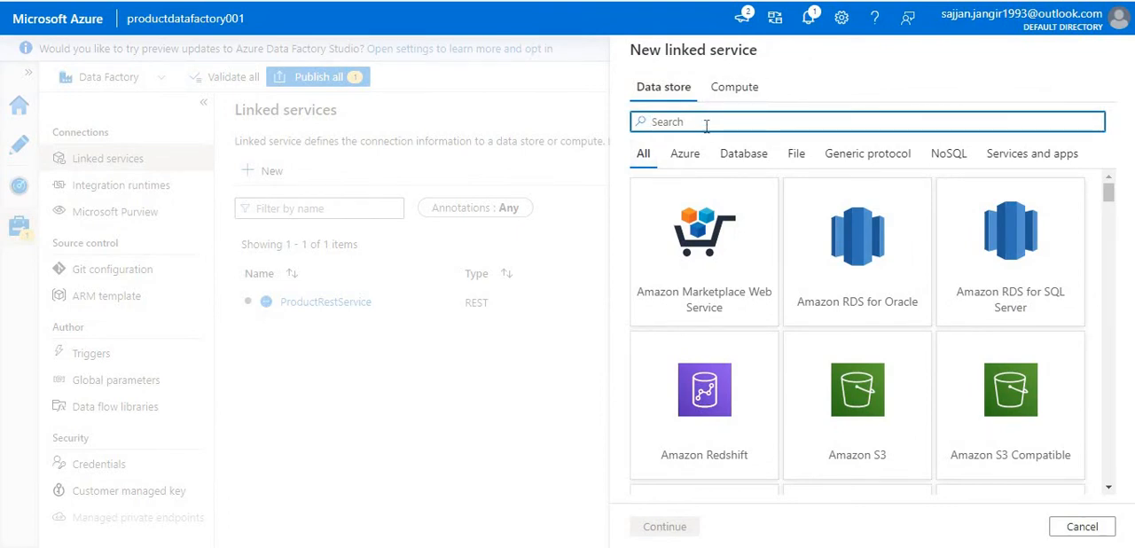
{"action": "type", "text": "stor"}
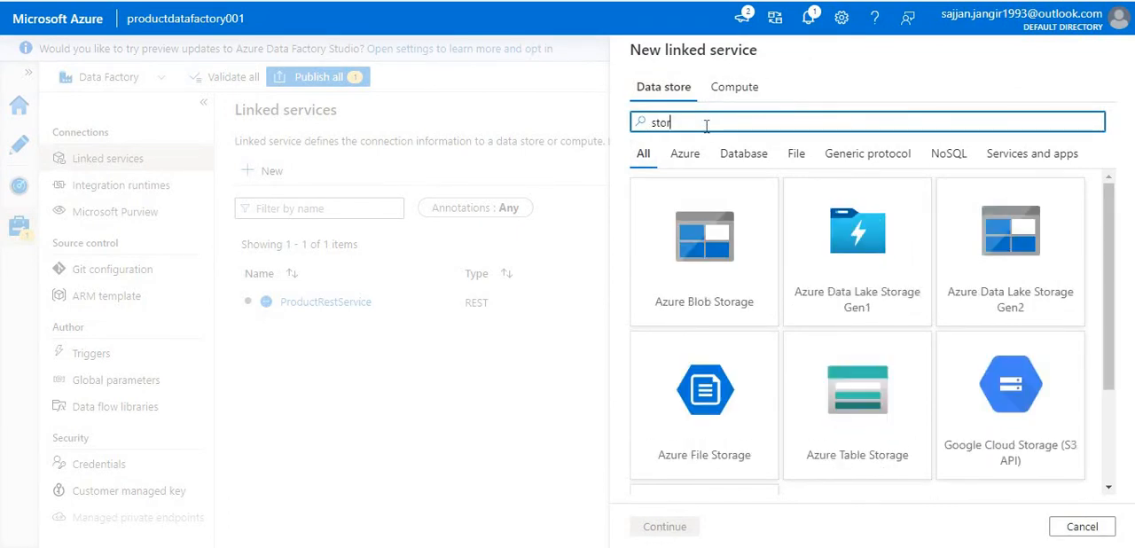
{"action": "left_click", "coordinate": [951, 267]}
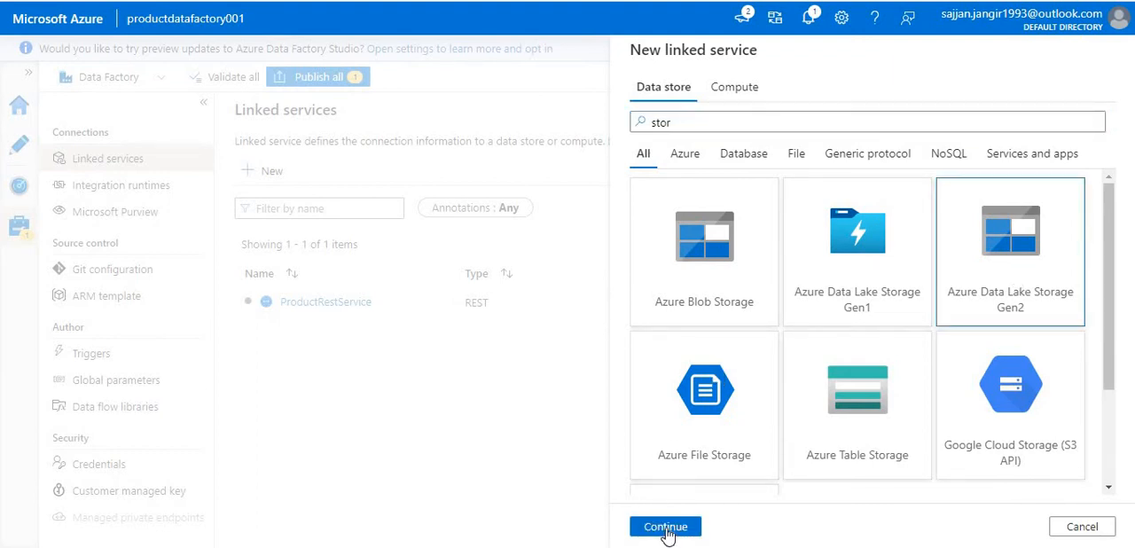
{"action": "left_click", "coordinate": [666, 527]}
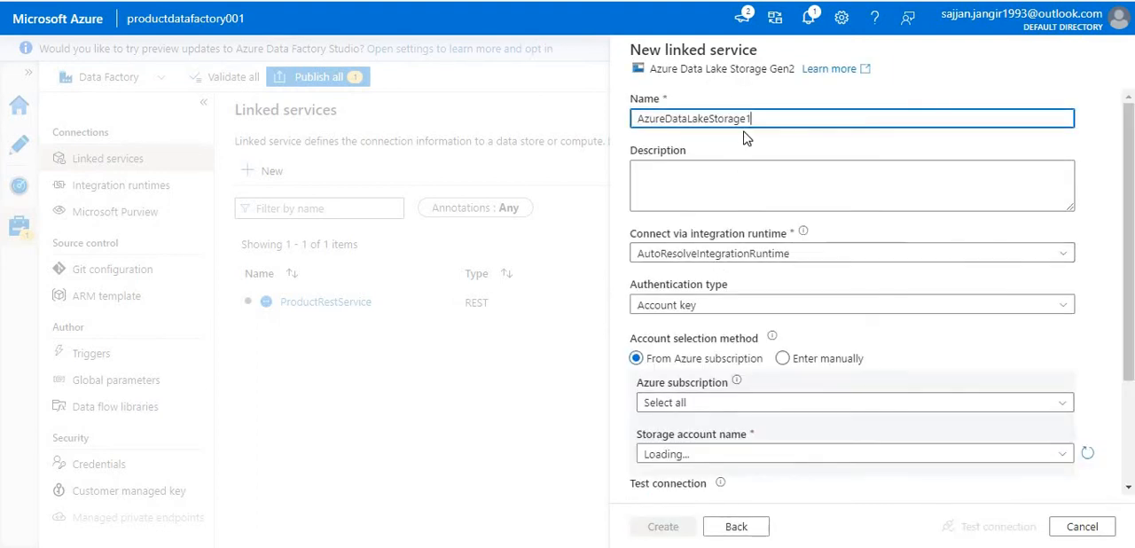
- Name the Data Lake linked service ProductAzureDataLakeStorage
{"action": "left_click_drag", "start_coordinate": [751, 118], "coordinate": [618, 131]}
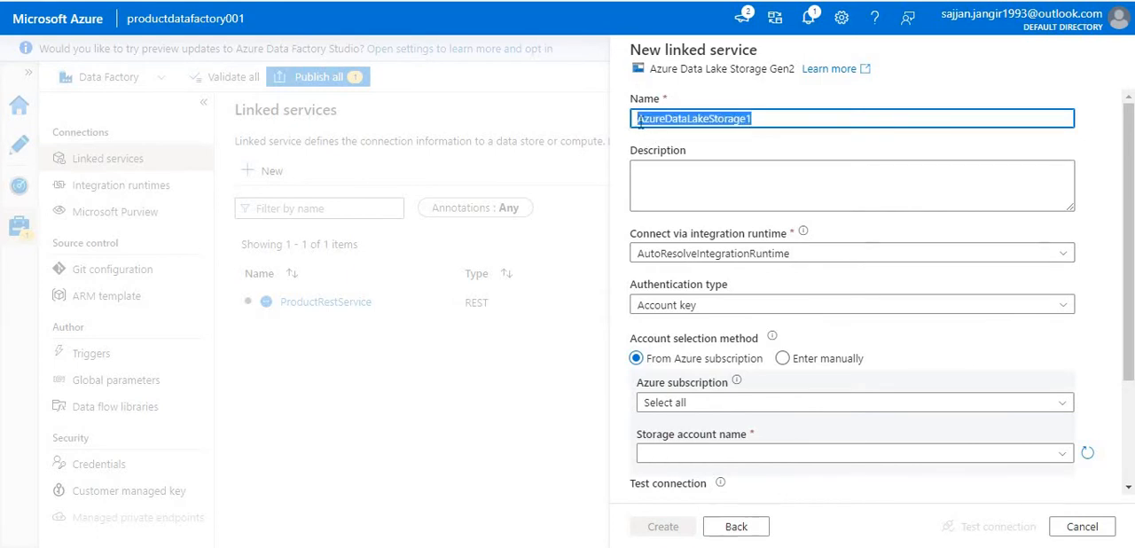
{"action": "left_click", "coordinate": [641, 124]}
{"action": "type", "text": "Pro"}
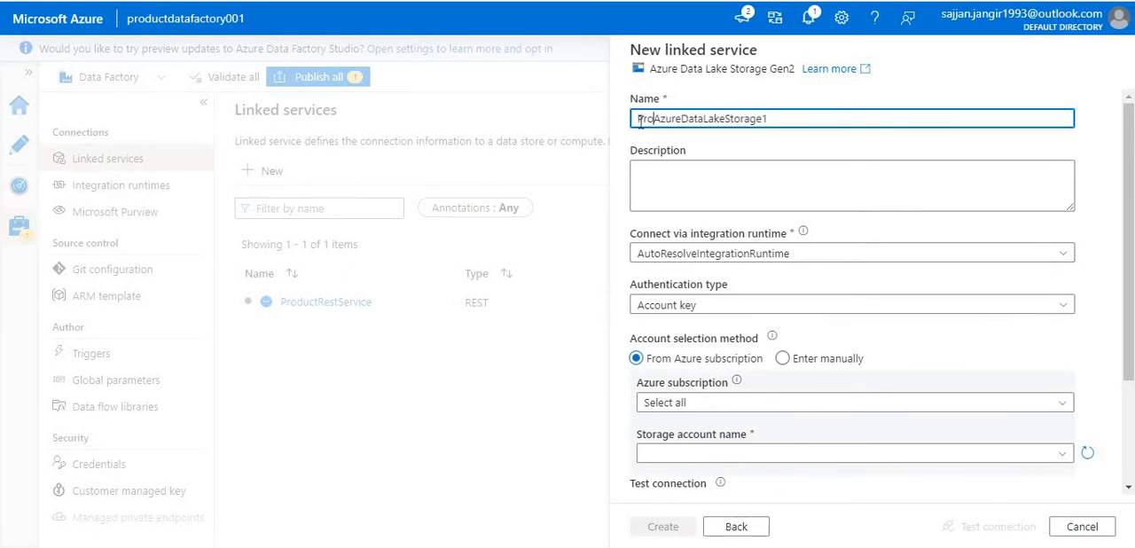
{"action": "type", "text": "duct"}
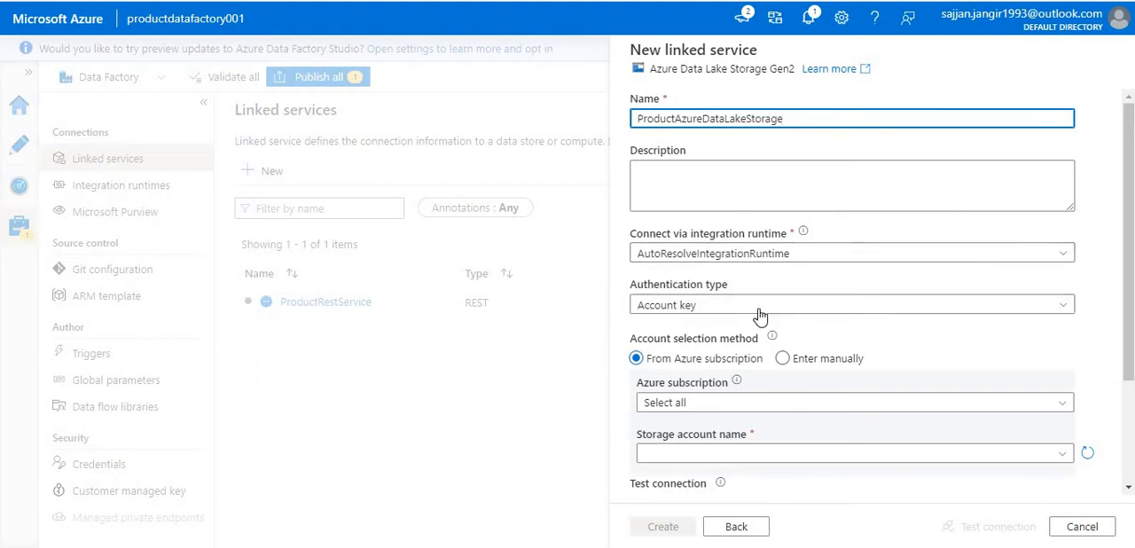
- Set the linked service's Azure subscription to Free Trial and its storage account to prdouctstorage001
{"action": "scroll", "coordinate": [726, 315], "scroll_direction": "down", "scroll_amount": 2}
{"action": "left_click", "coordinate": [706, 268]}
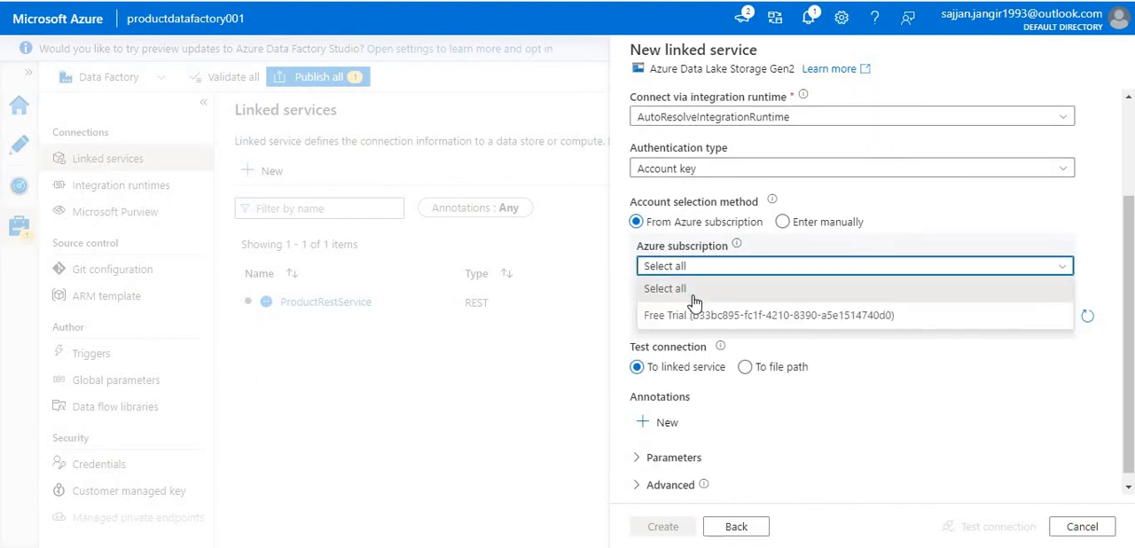
{"action": "left_click", "coordinate": [697, 315]}
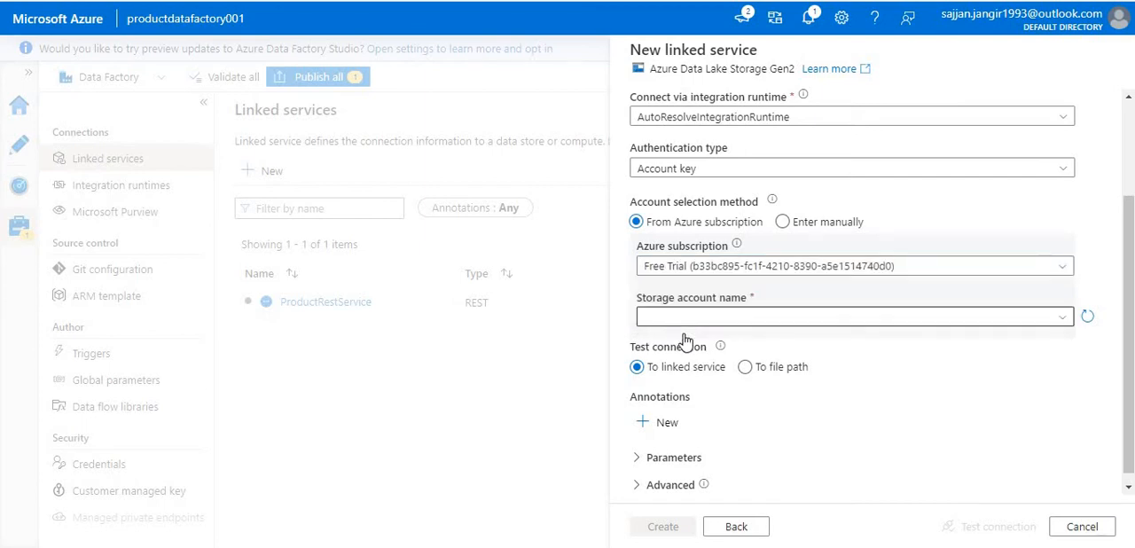
{"action": "left_click", "coordinate": [681, 321]}
{"action": "left_click", "coordinate": [686, 341]}
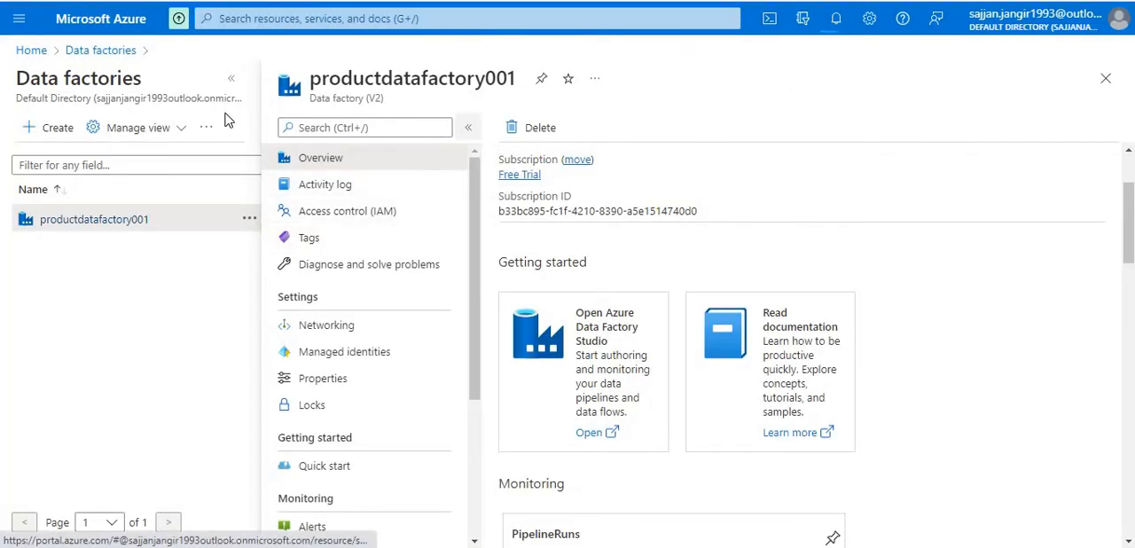
- Switch to the Azure portal, search for storage accounts and open prdouctstorage001 to check it
{"action": "left_click", "coordinate": [320, 21]}
{"action": "type", "text": "s"}
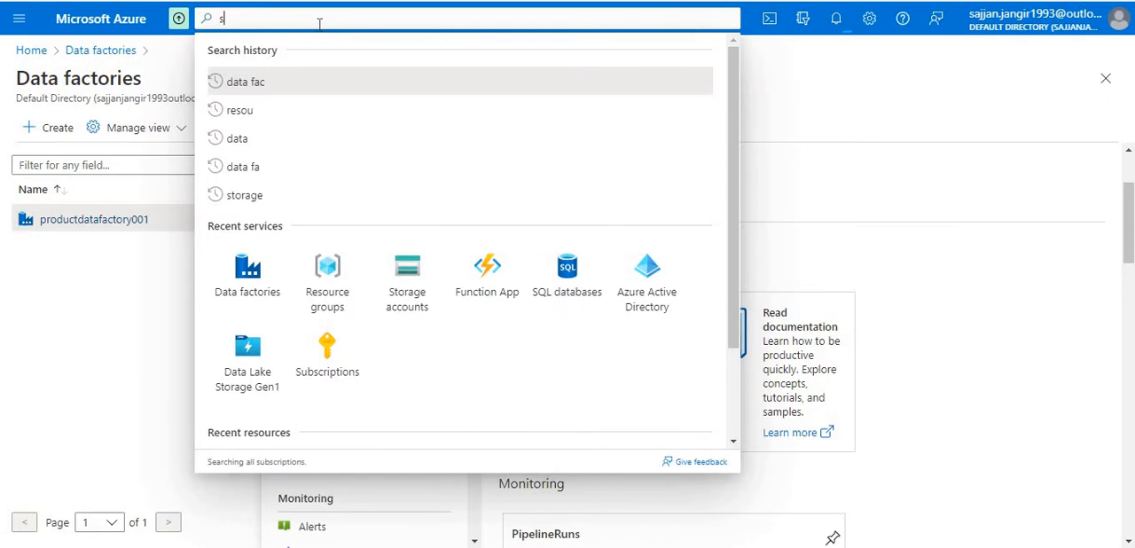
{"action": "type", "text": "pora"}
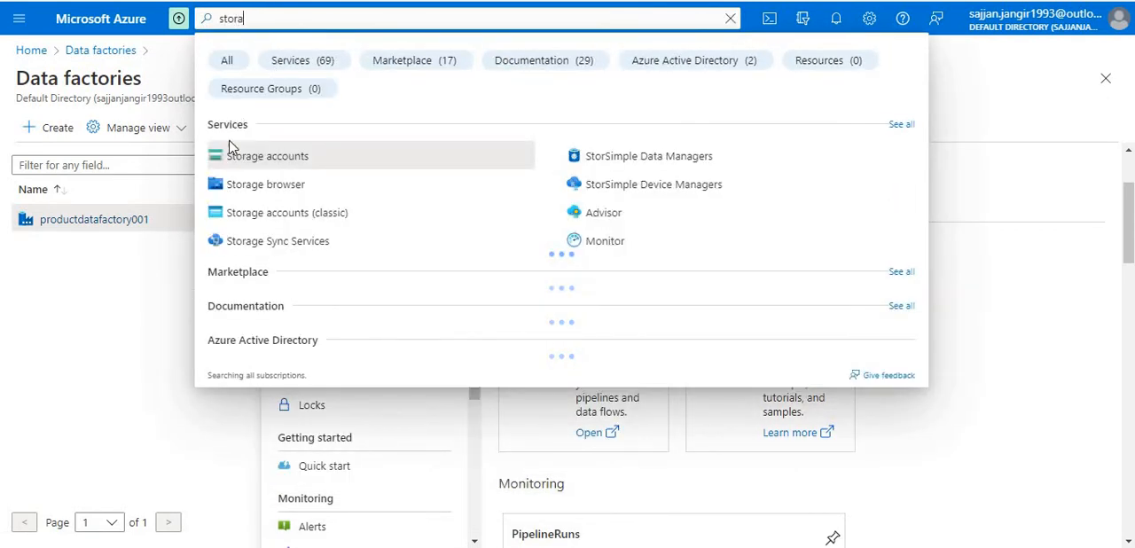
{"action": "left_click", "coordinate": [242, 155]}
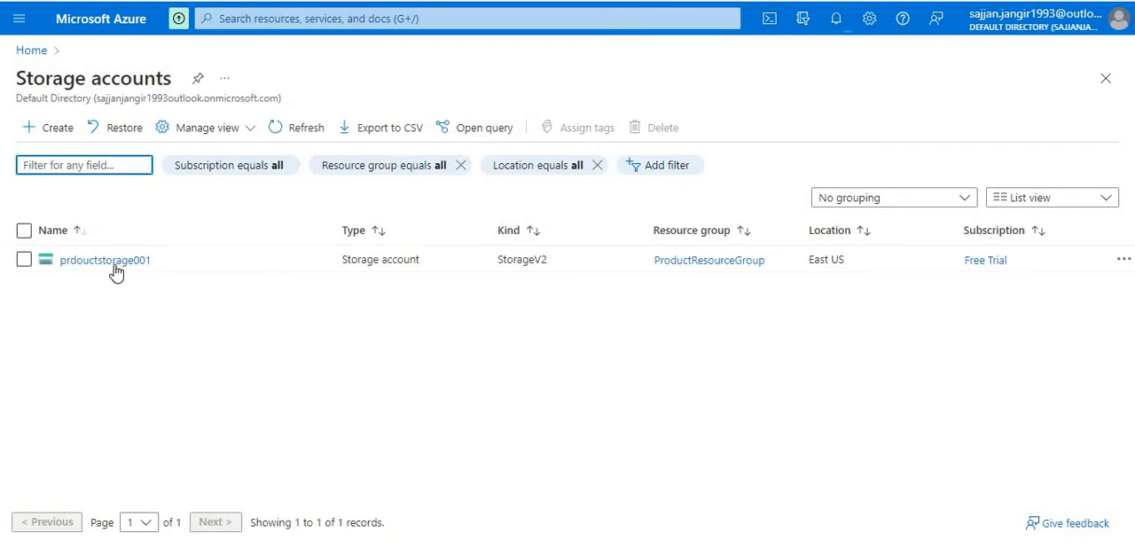
{"action": "left_click", "coordinate": [105, 260]}
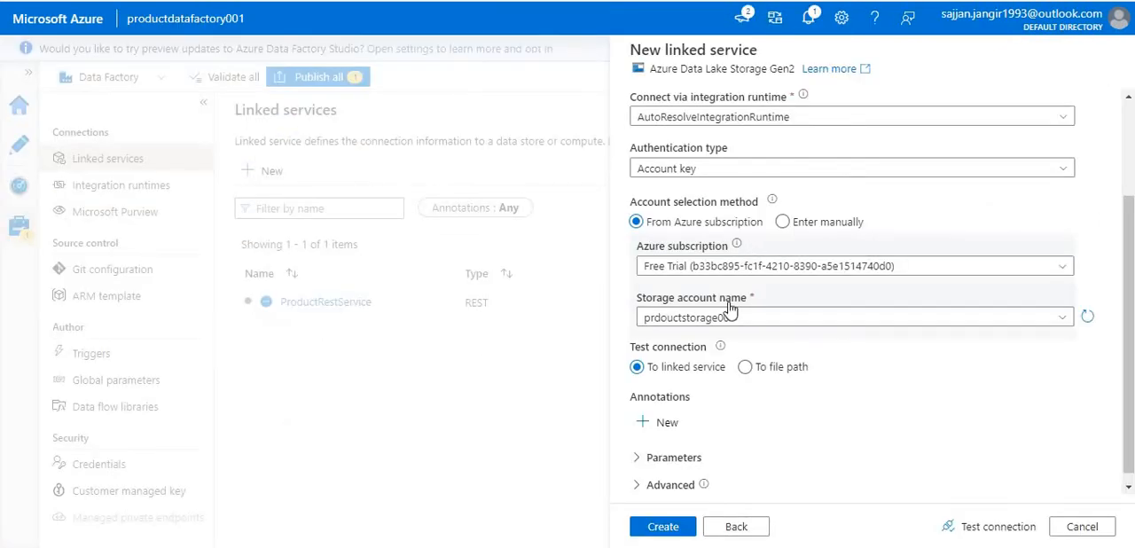
- Back in Data Factory Studio, create the Data Lake linked service and try to publish the pending ProductRestService
{"action": "scroll", "coordinate": [684, 371], "scroll_direction": "down", "scroll_amount": 1}
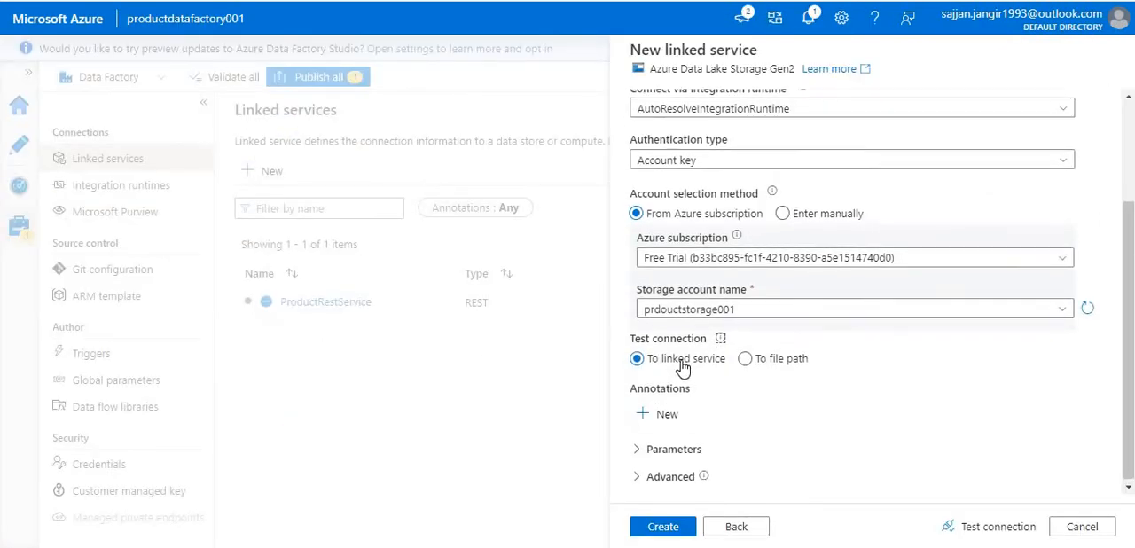
{"action": "left_click", "coordinate": [664, 527]}
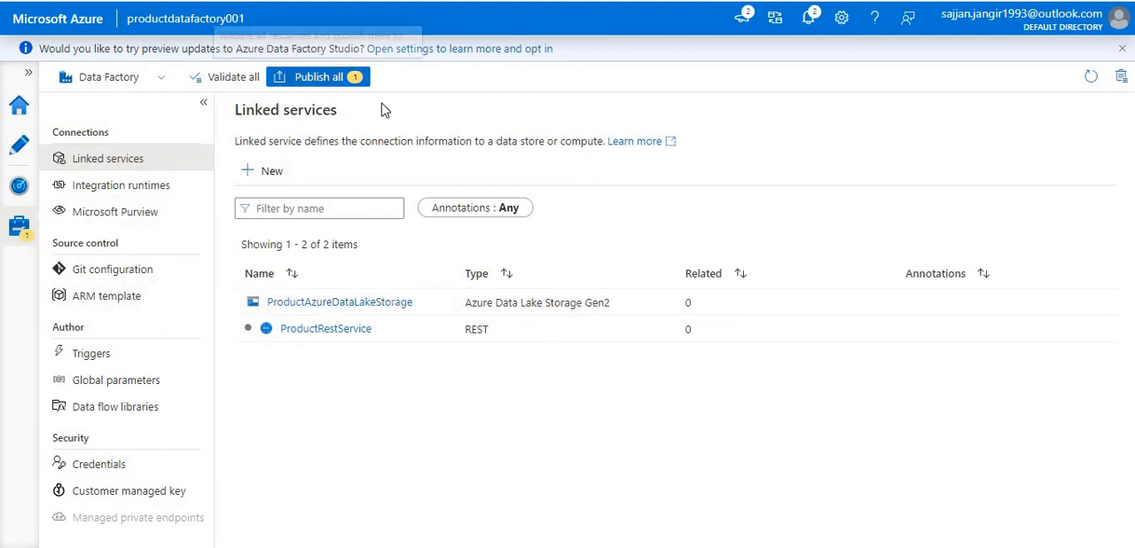
{"action": "left_click", "coordinate": [335, 78]}
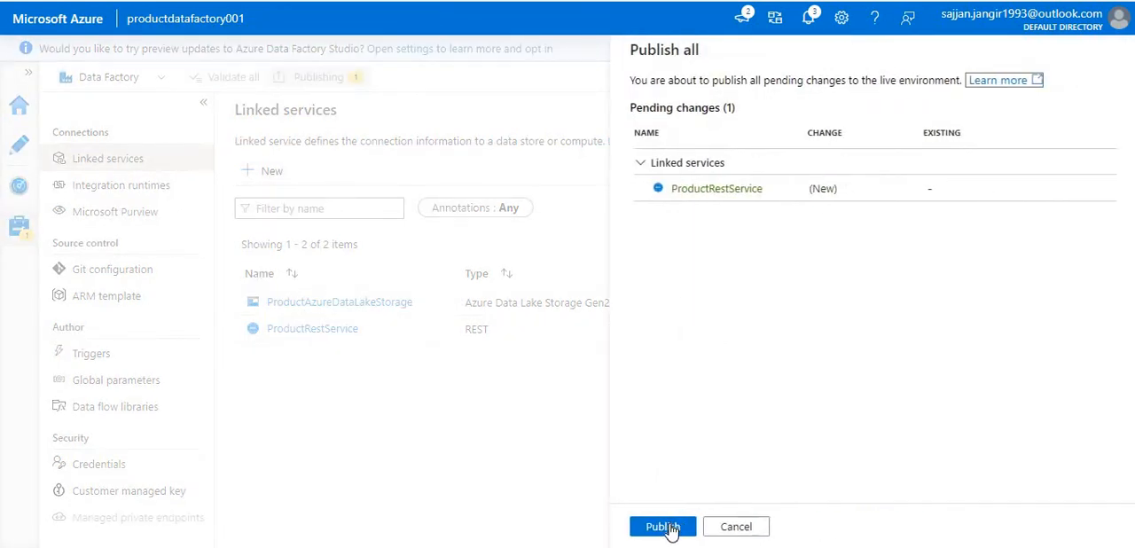
{"action": "left_click", "coordinate": [666, 526]}
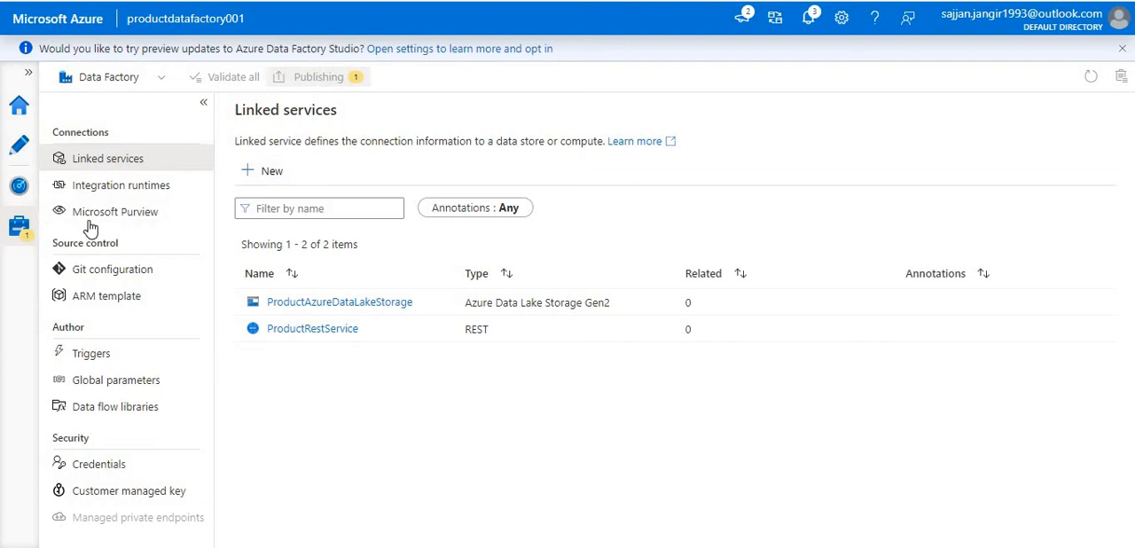
- Try publishing the pending changes again from the authoring area and check the linked services list
{"action": "left_click", "coordinate": [19, 147]}
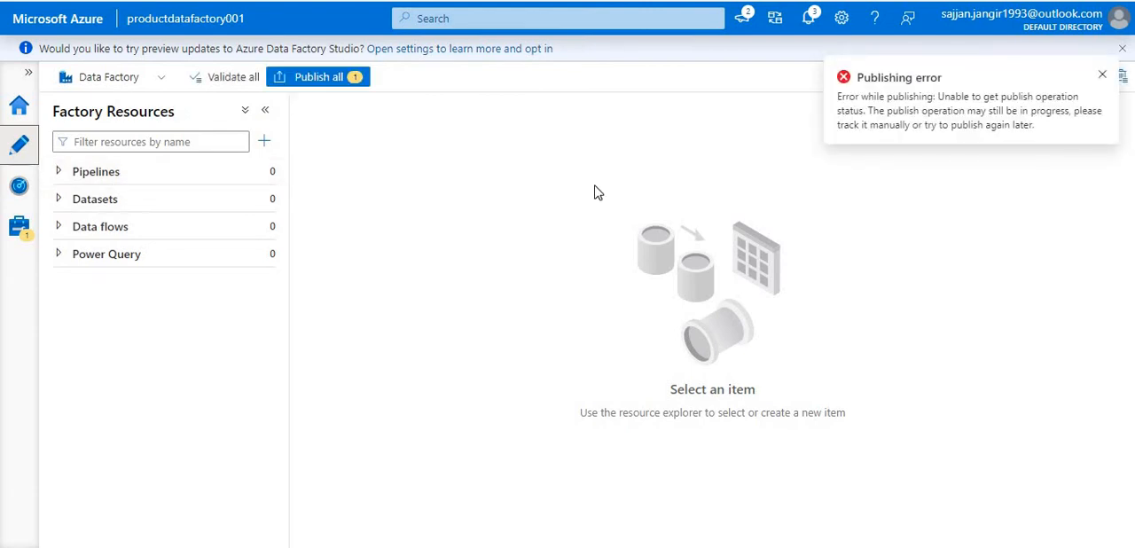
{"action": "left_click", "coordinate": [340, 90]}
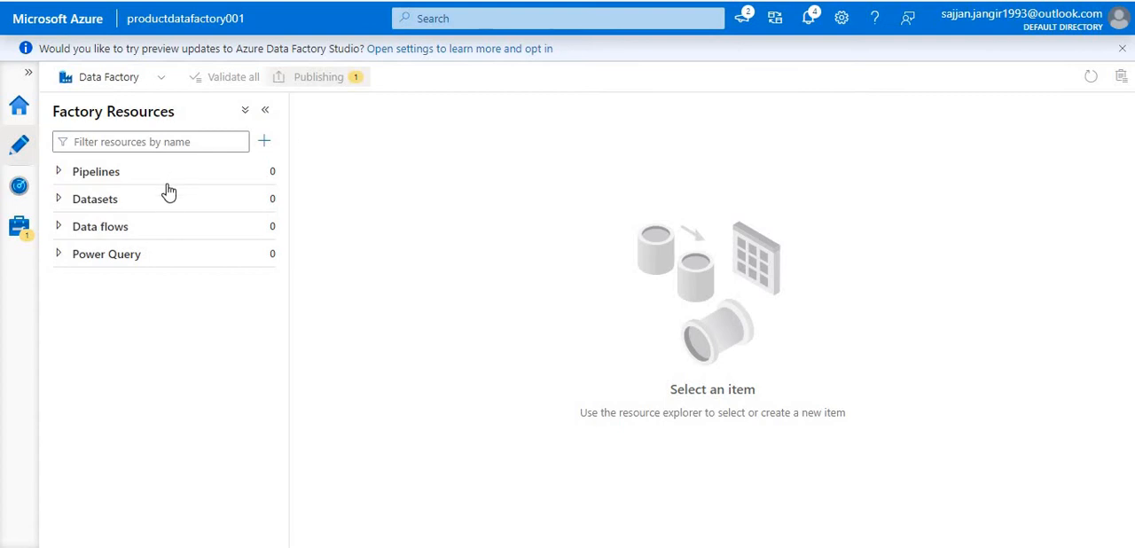
{"action": "left_click", "coordinate": [111, 201]}
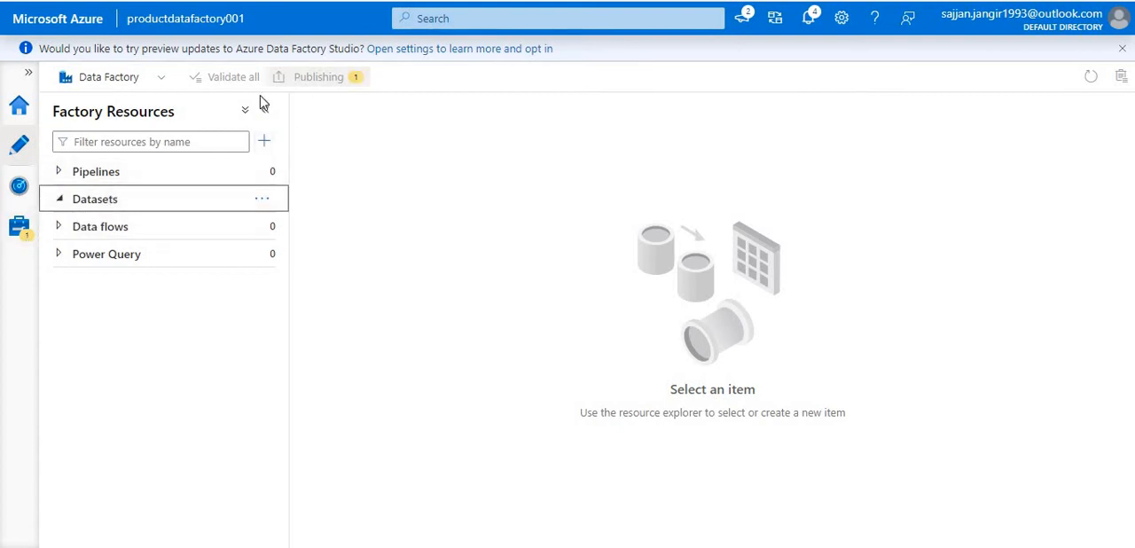
{"action": "left_click", "coordinate": [20, 227]}
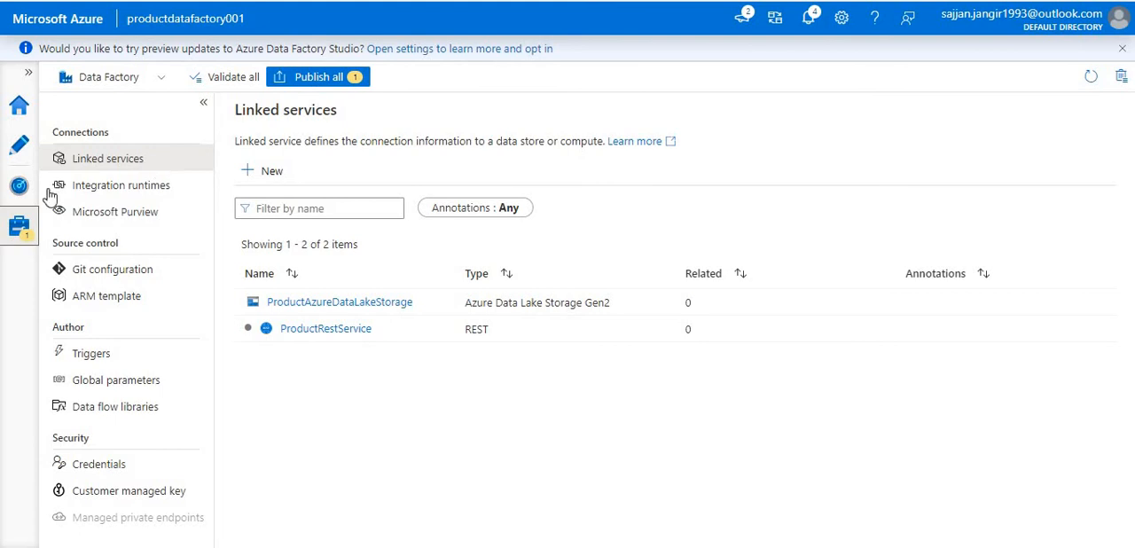
- Start a new dataset in the authoring area, using REST as its data store
{"action": "left_click", "coordinate": [24, 152]}
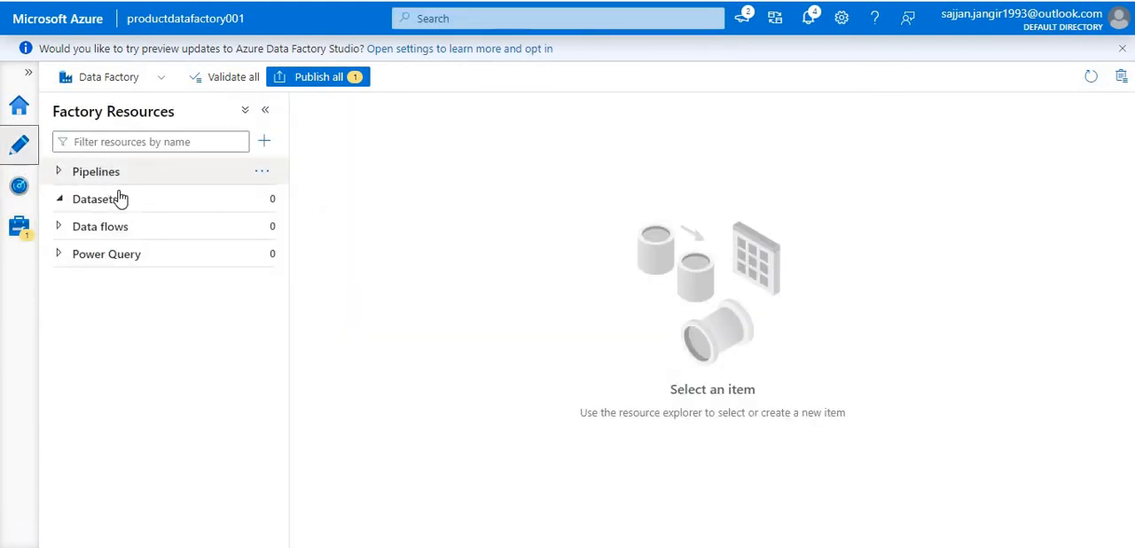
{"action": "left_click", "coordinate": [121, 199]}
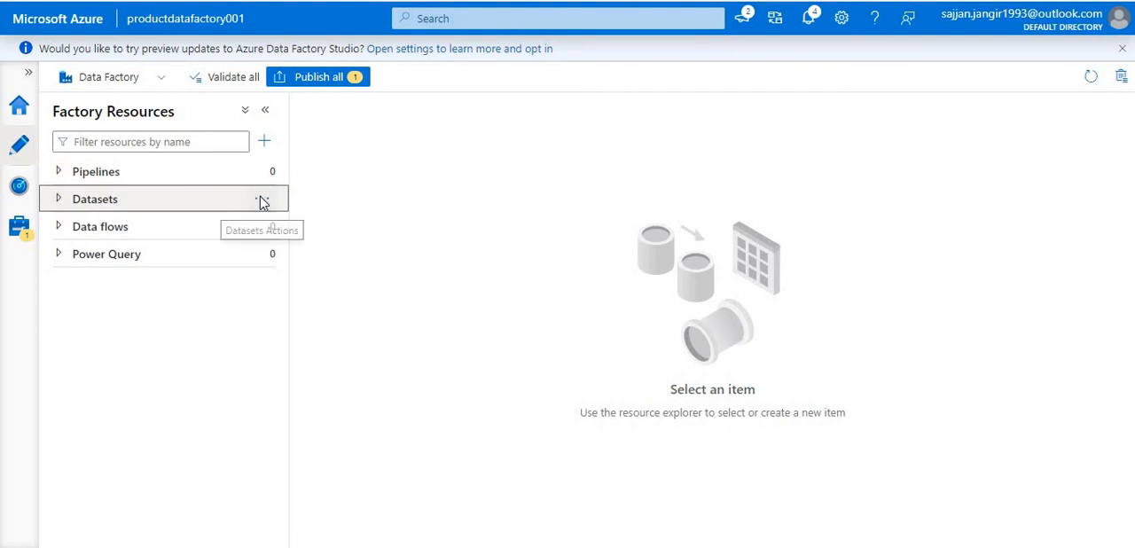
{"action": "left_click", "coordinate": [262, 202]}
{"action": "left_click", "coordinate": [315, 228]}
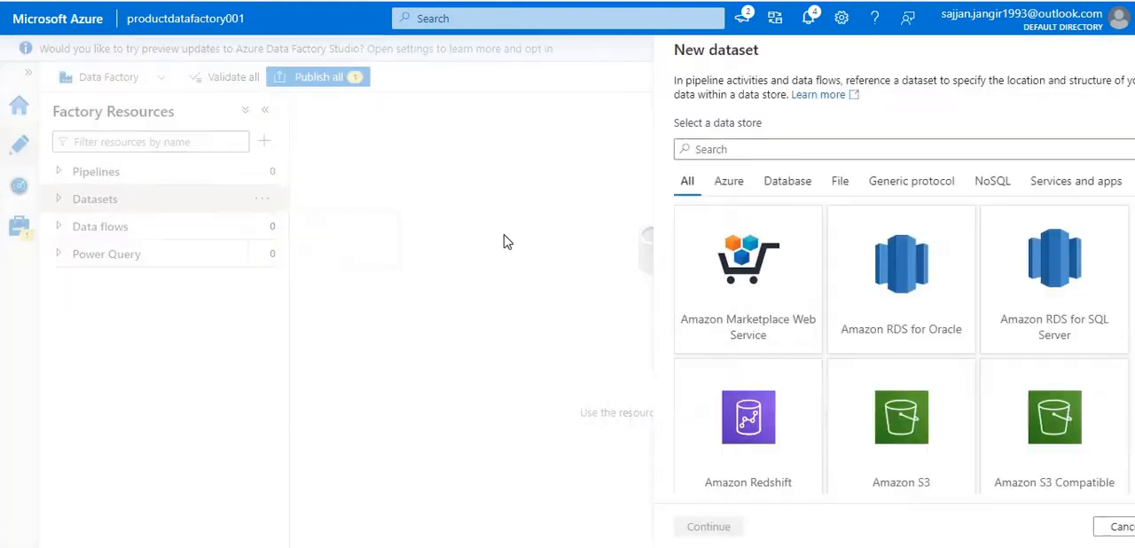
{"action": "type", "text": "res"}
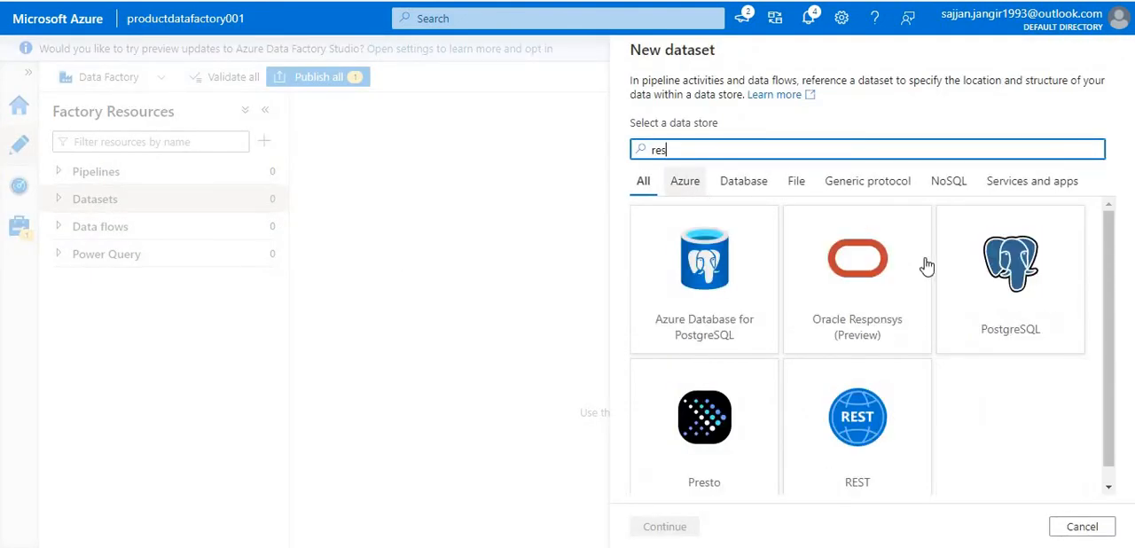
{"action": "double_click", "coordinate": [821, 378]}
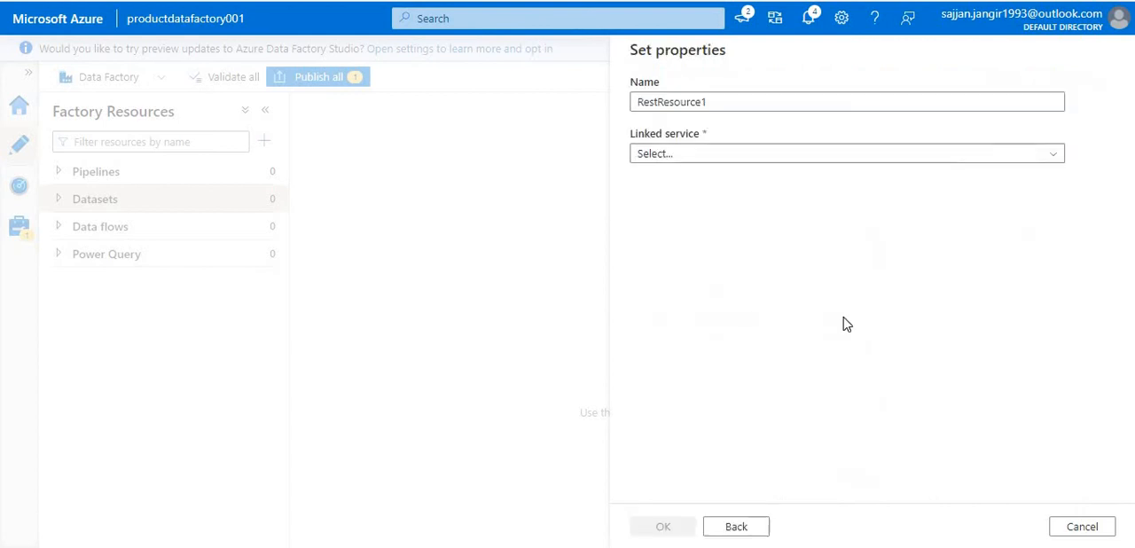
- Name the REST dataset ProductRestService, create it on the ProductRestService linked service and test its connection
{"action": "left_click", "coordinate": [706, 154]}
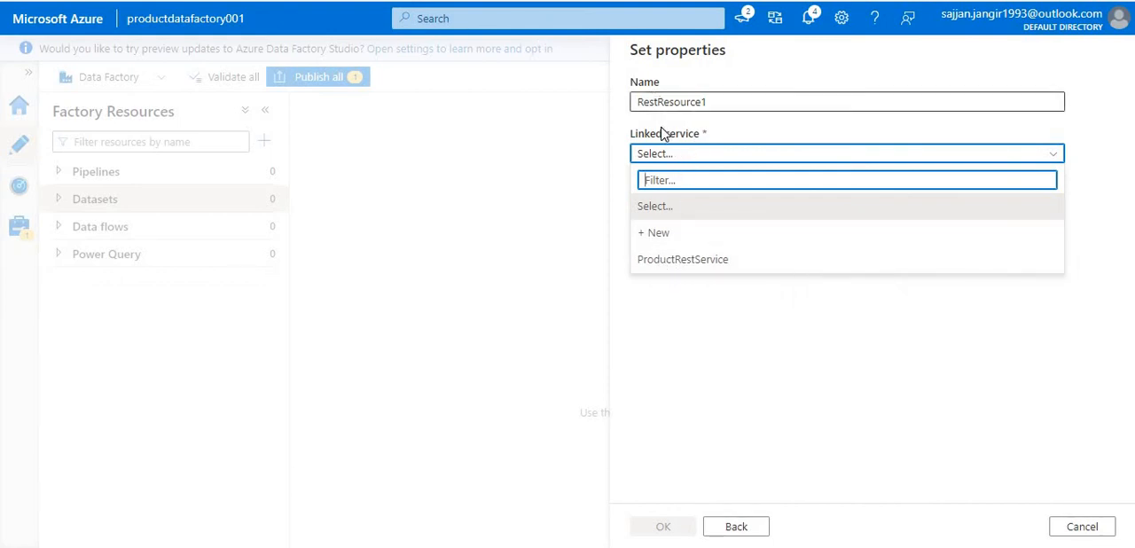
{"action": "double_click", "coordinate": [694, 101]}
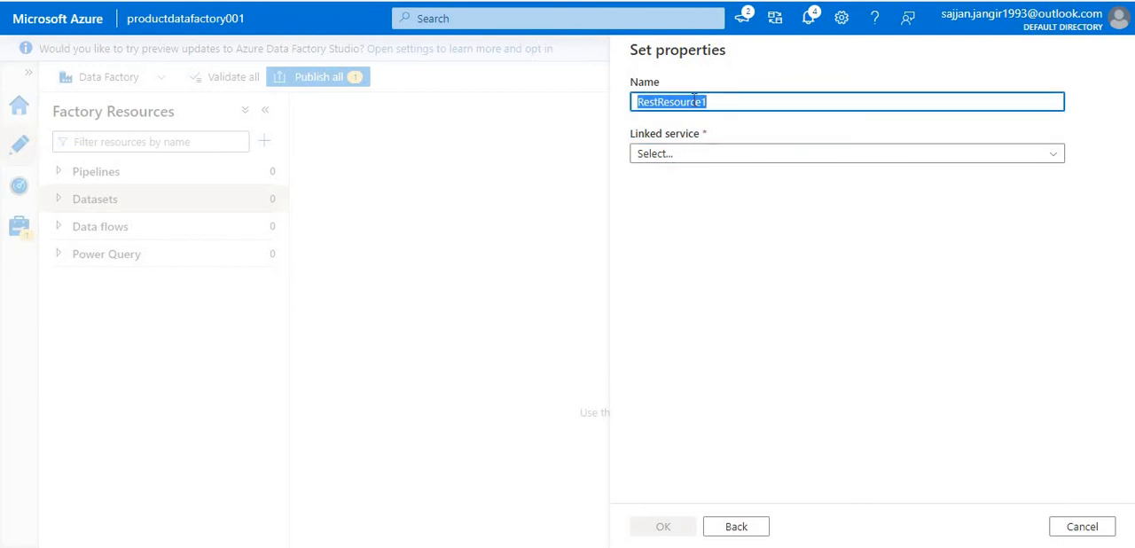
{"action": "type", "text": "Product"}
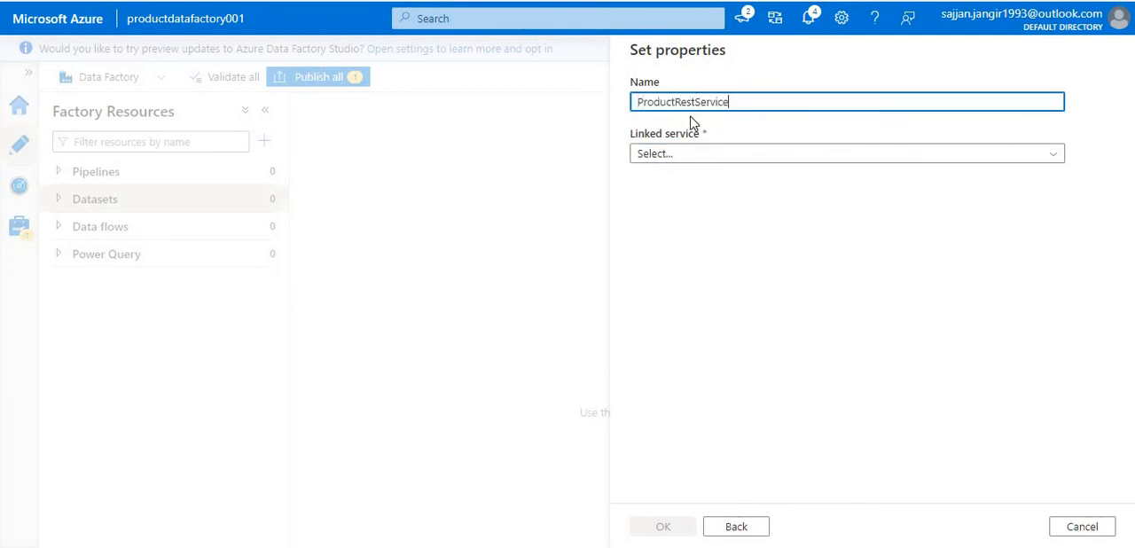
{"action": "left_click", "coordinate": [696, 153]}
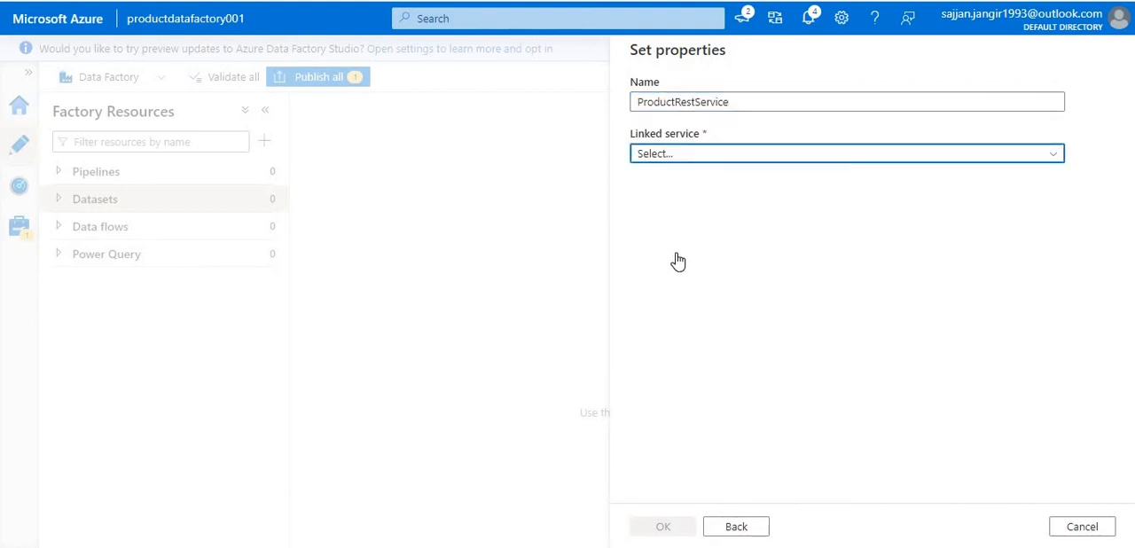
{"action": "left_click", "coordinate": [677, 259]}
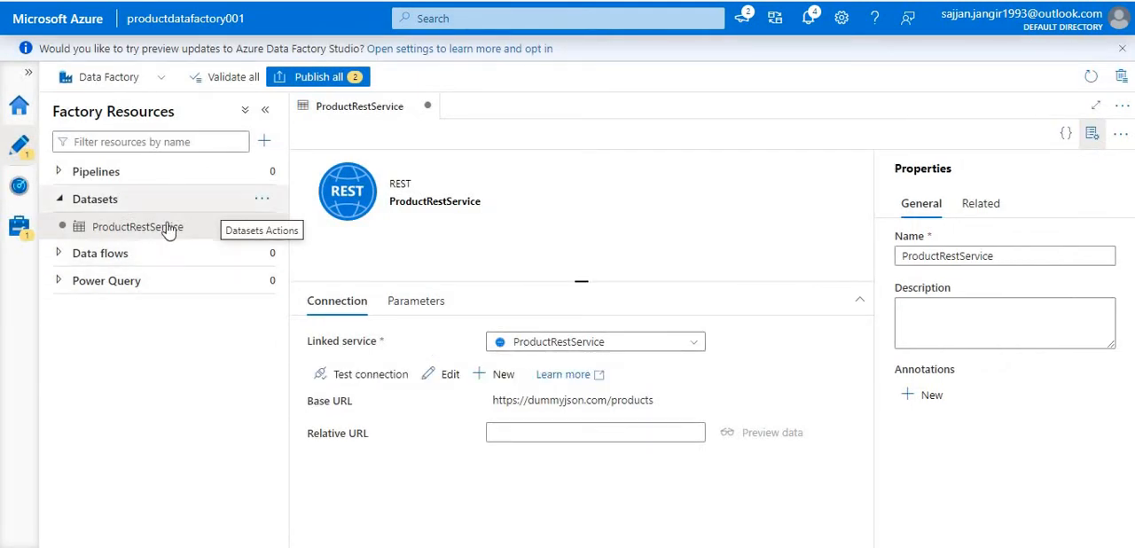
{"action": "left_click", "coordinate": [392, 377]}
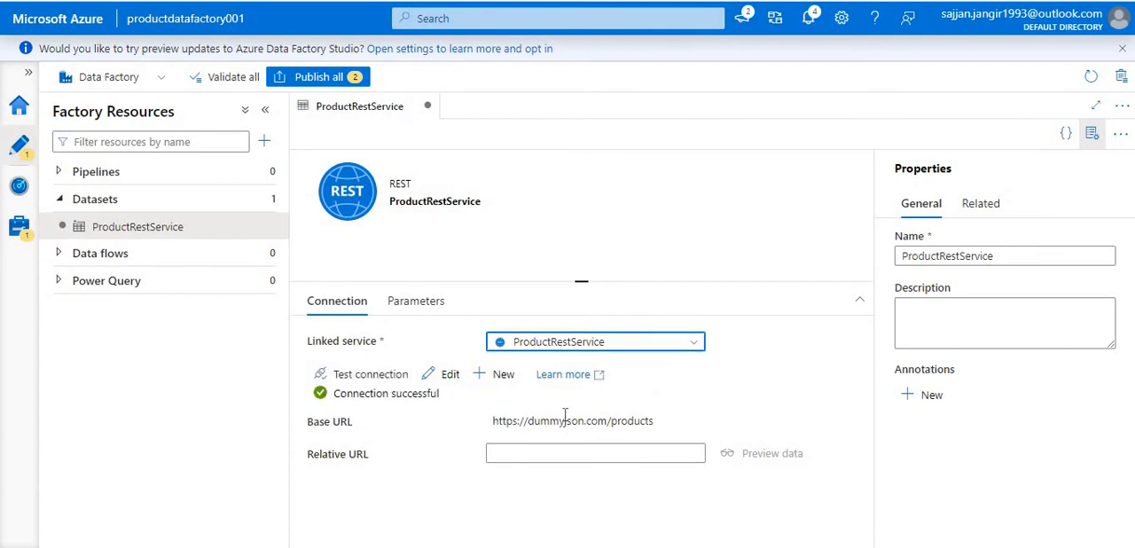
{"action": "double_click", "coordinate": [565, 421]}
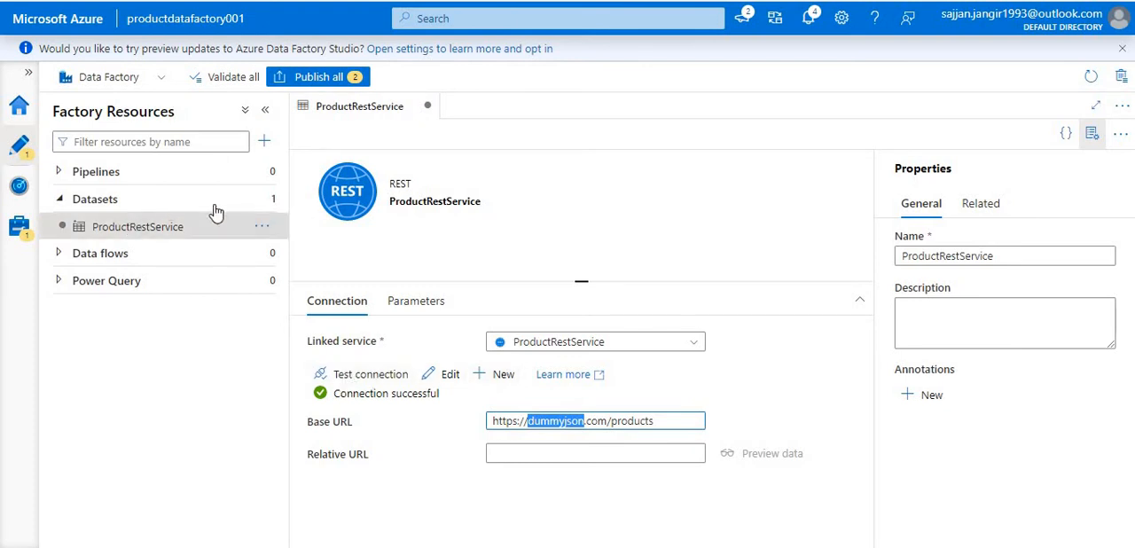
- Start another dataset using Azure Data Lake Storage Gen2 as the data store and DelimitedText as the format
{"action": "left_click", "coordinate": [261, 200]}
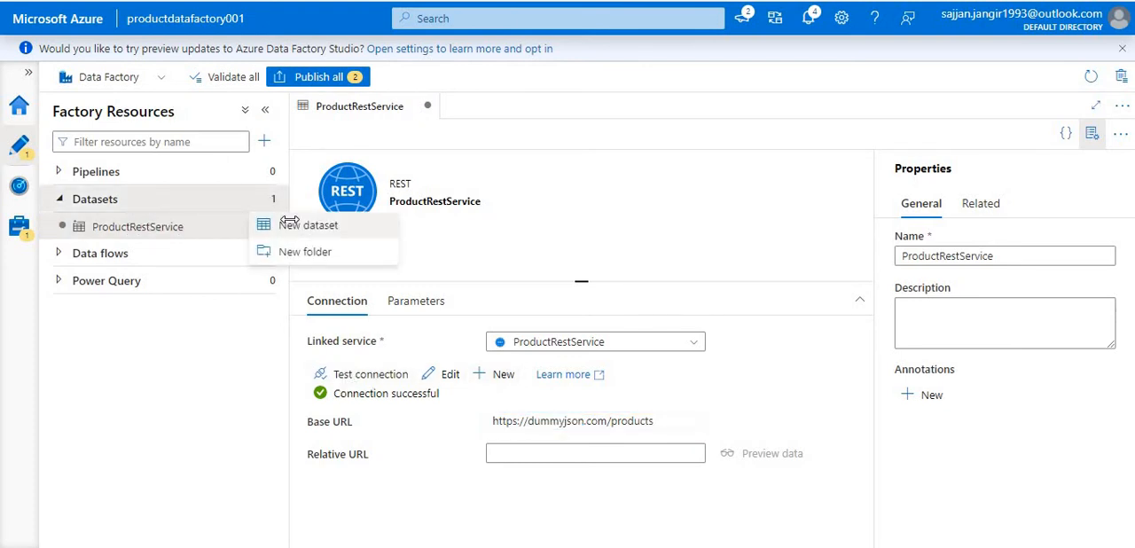
{"action": "left_click", "coordinate": [293, 224]}
{"action": "left_click", "coordinate": [774, 151]}
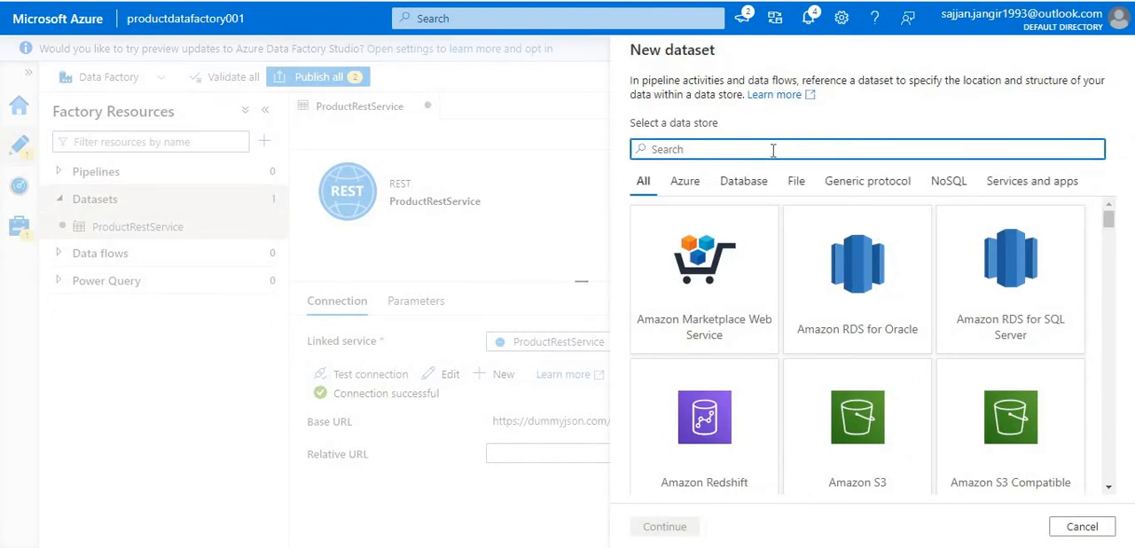
{"action": "type", "text": "data"}
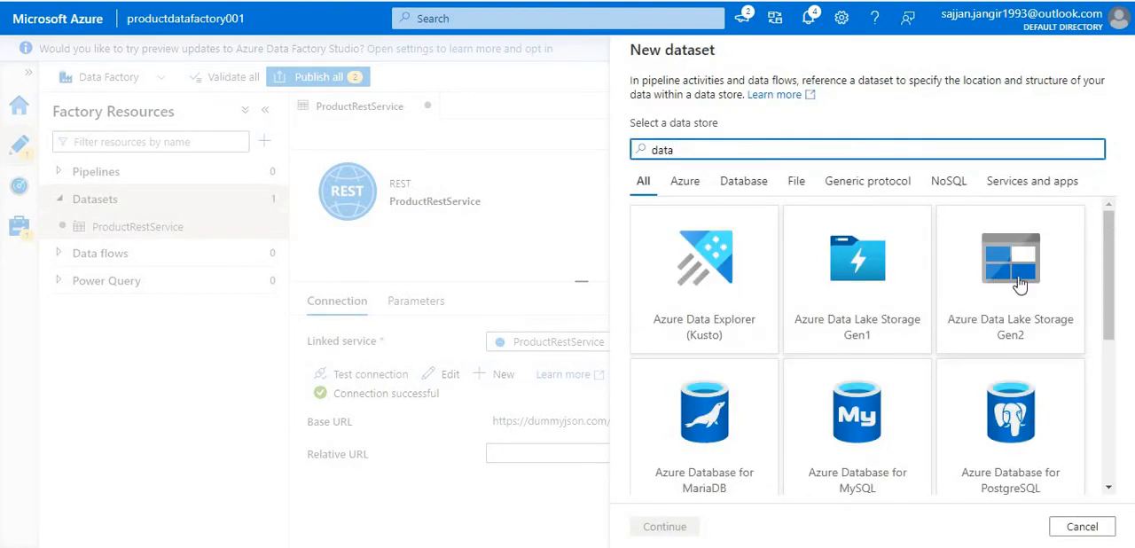
{"action": "left_click", "coordinate": [976, 260]}
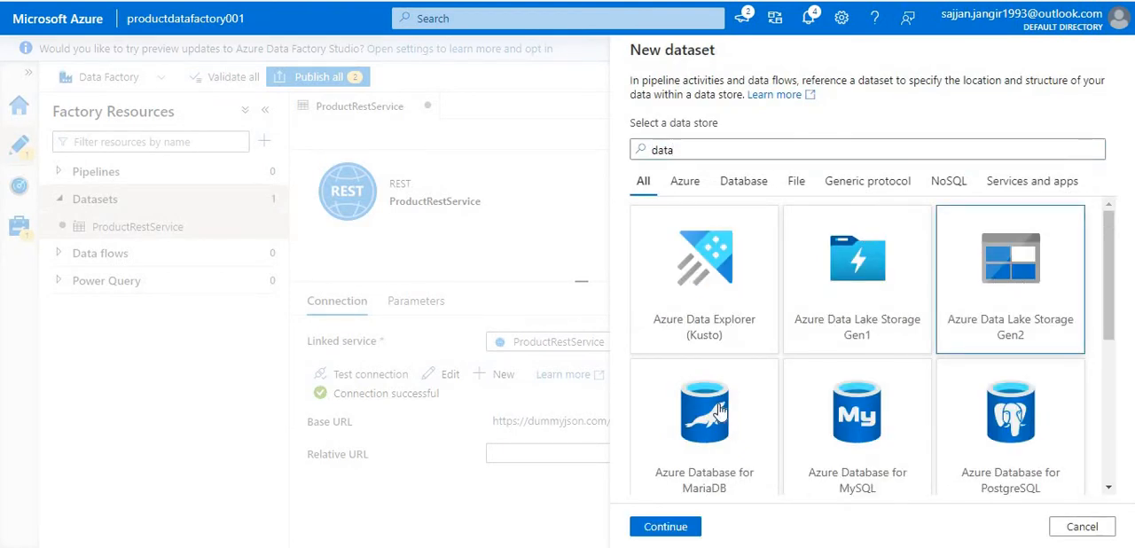
{"action": "left_click", "coordinate": [659, 523]}
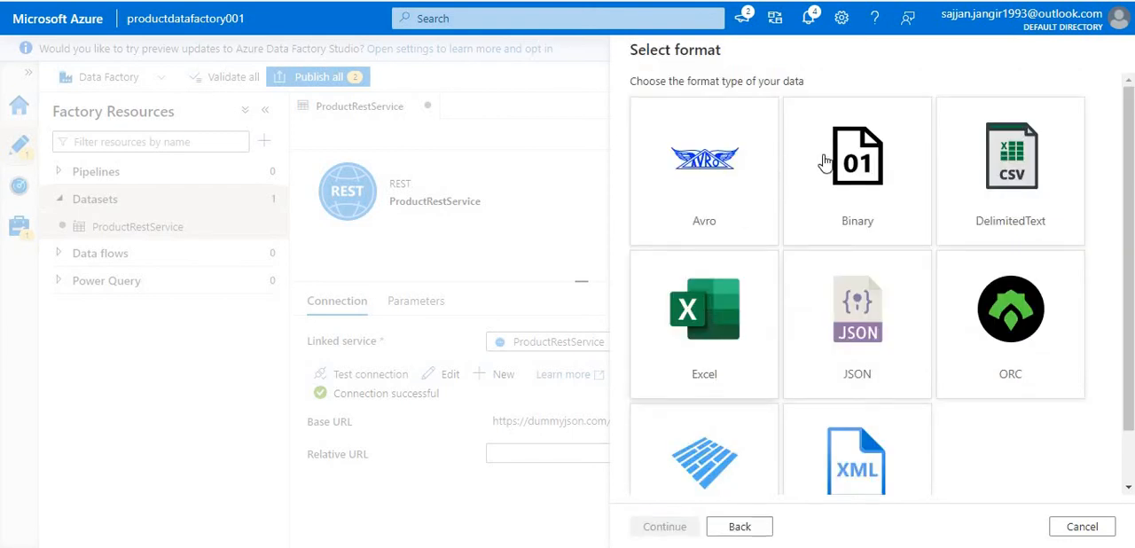
{"action": "left_click", "coordinate": [1018, 165]}
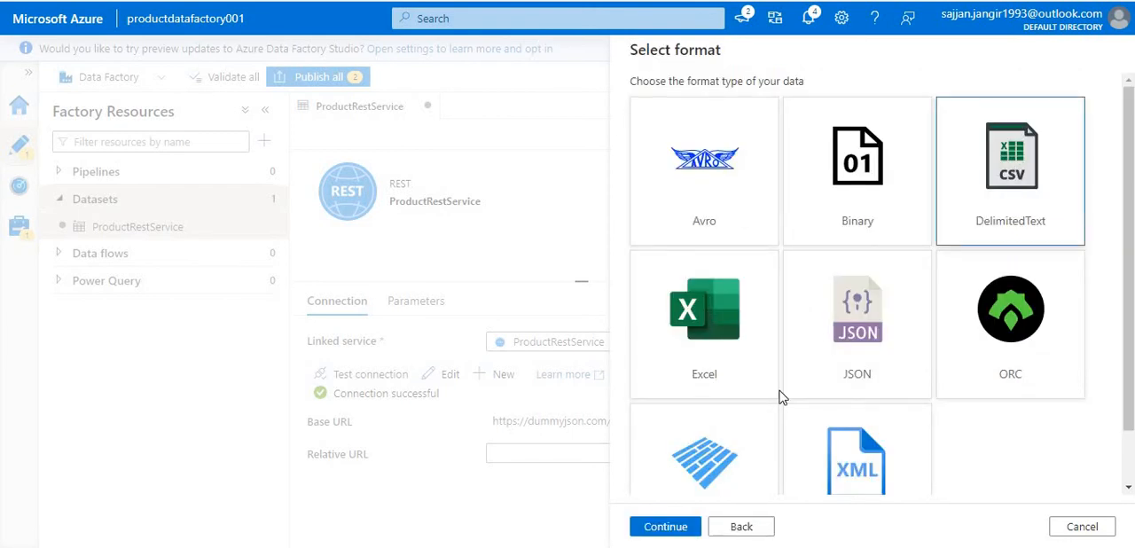
{"action": "left_click", "coordinate": [657, 527]}
- Create the delimited text dataset on the ProductAzureDataLakeStorage linked service with product-data as its file path
{"action": "left_click", "coordinate": [700, 156]}
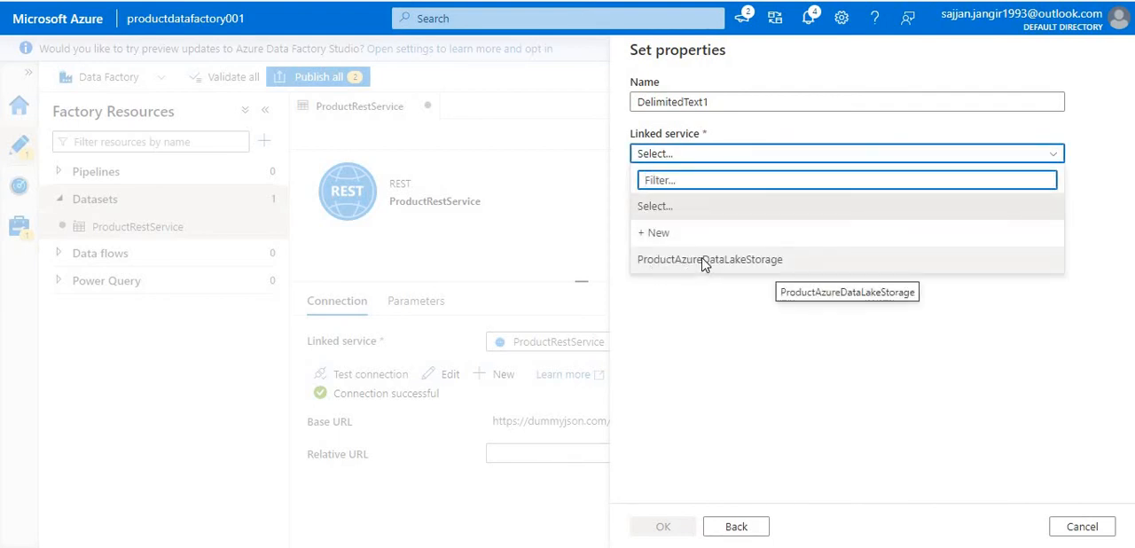
{"action": "left_click", "coordinate": [704, 265]}
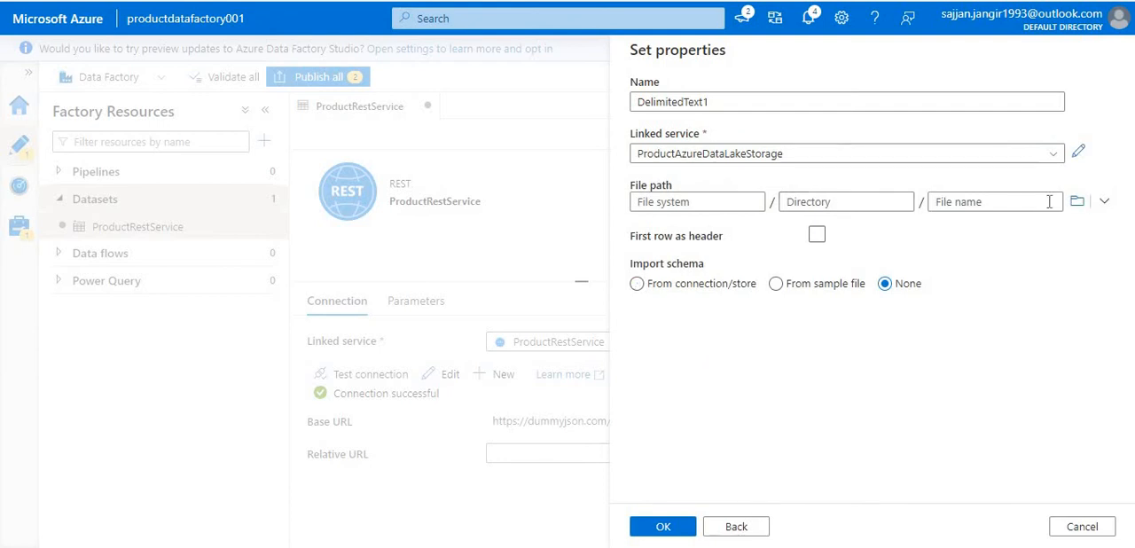
{"action": "left_click", "coordinate": [1076, 204]}
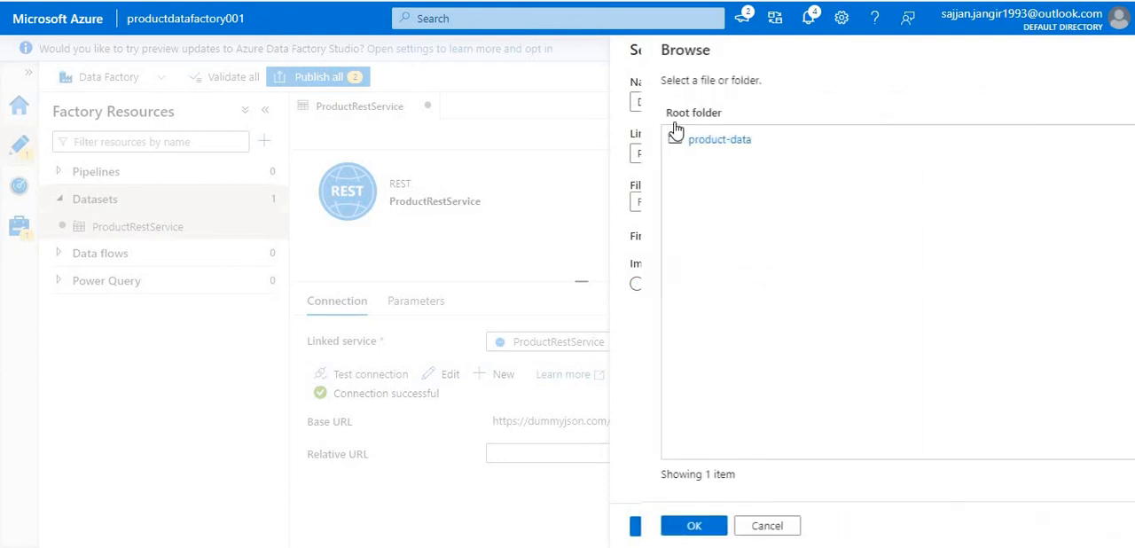
{"action": "left_click", "coordinate": [679, 140]}
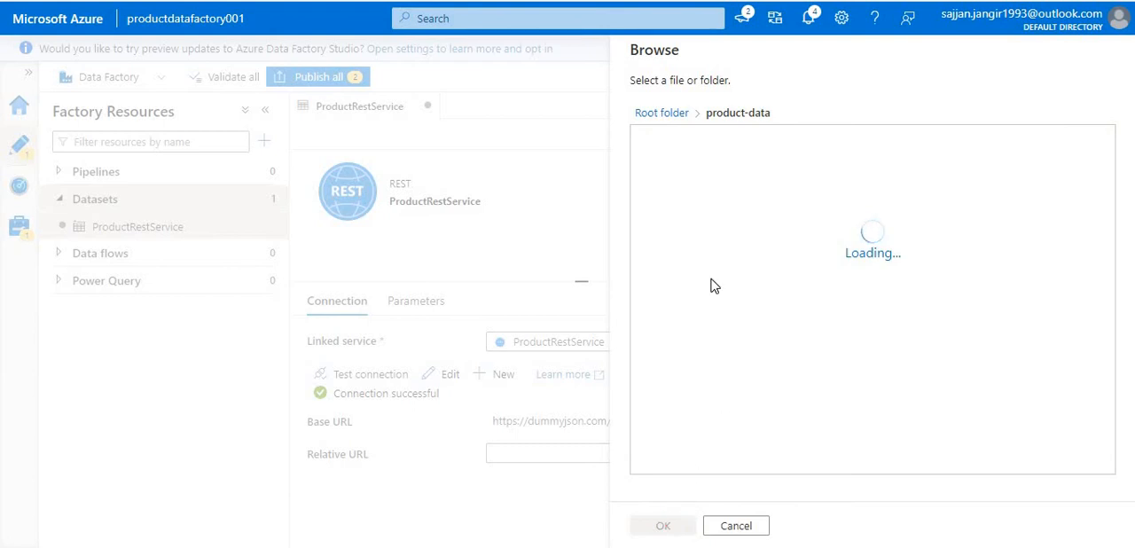
{"action": "left_click", "coordinate": [662, 527]}
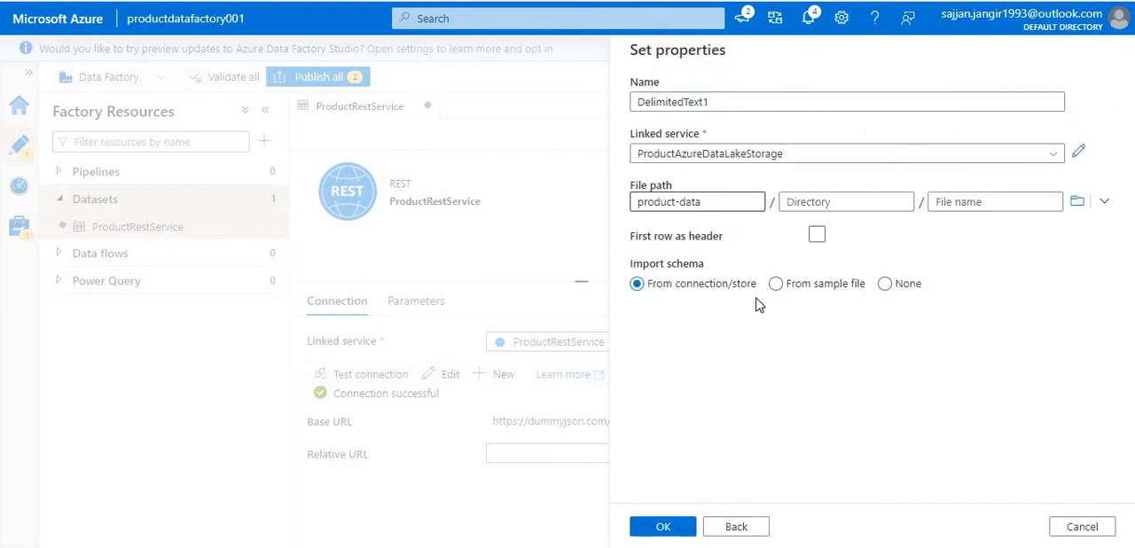
{"action": "left_click", "coordinate": [664, 527]}
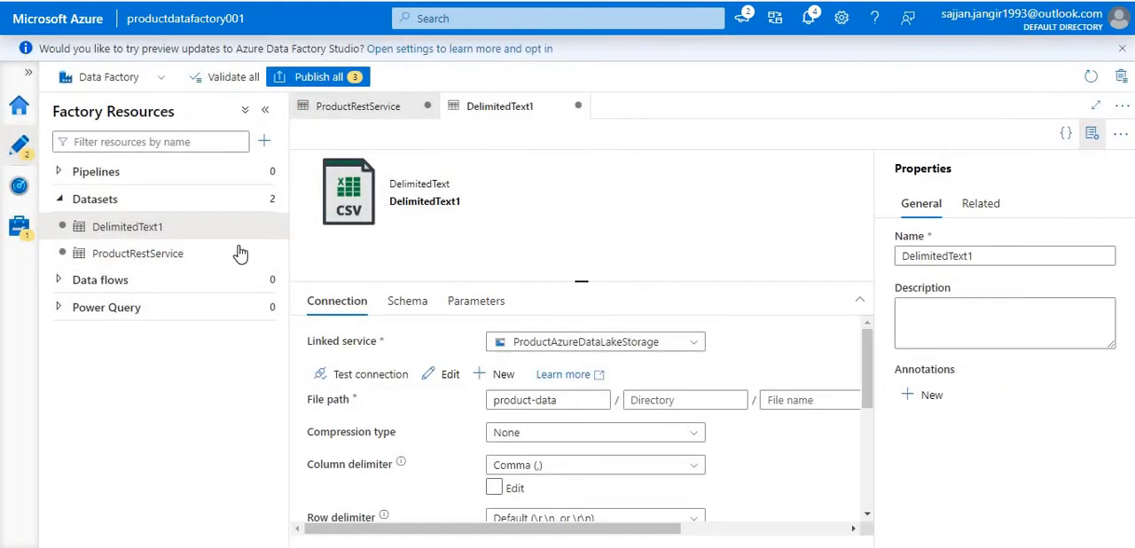
- Rename the DelimitedText1 dataset to ProductDataLakeStorageDataSet
{"action": "left_click", "coordinate": [263, 227]}
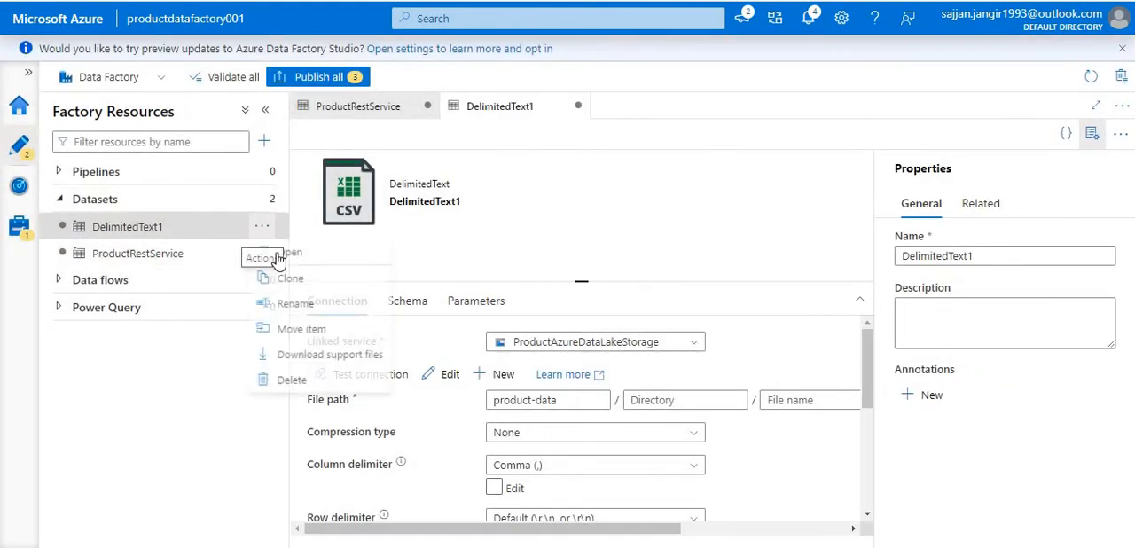
{"action": "left_click", "coordinate": [298, 308]}
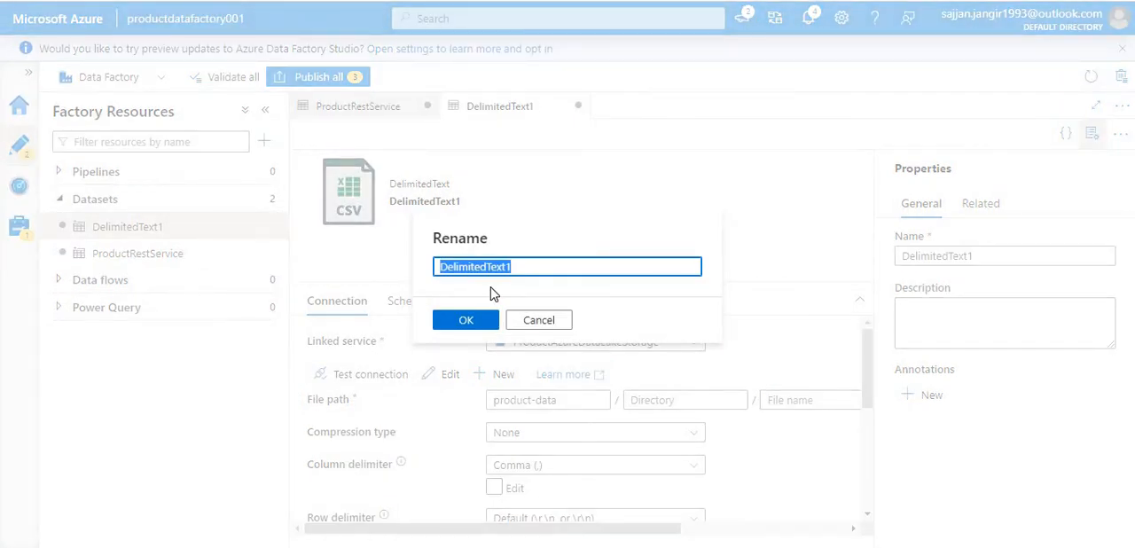
{"action": "type", "text": "ProductDataLakeStorageDataSet"}
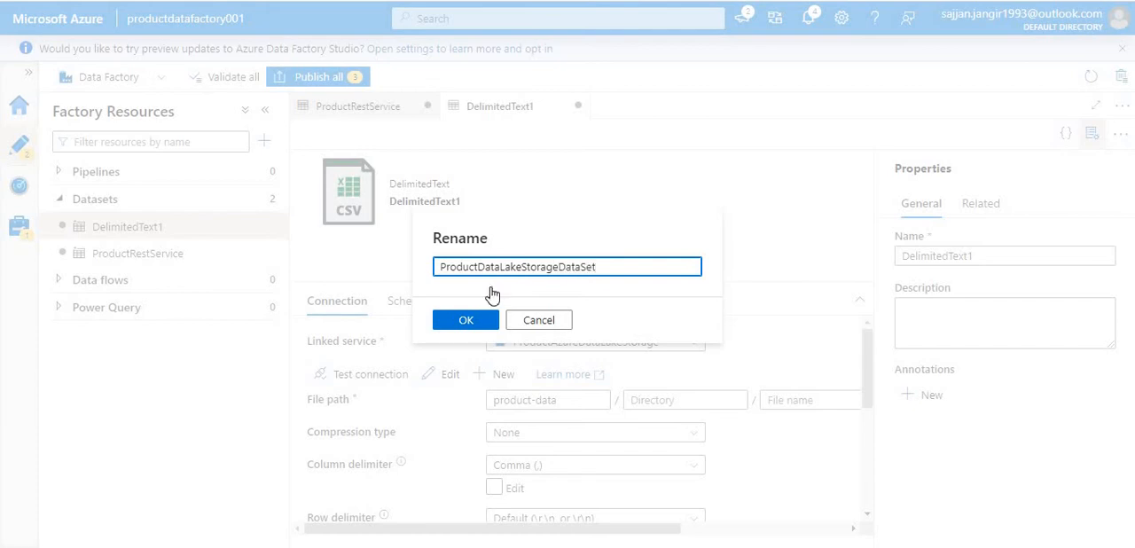
{"action": "key", "text": "Return"}
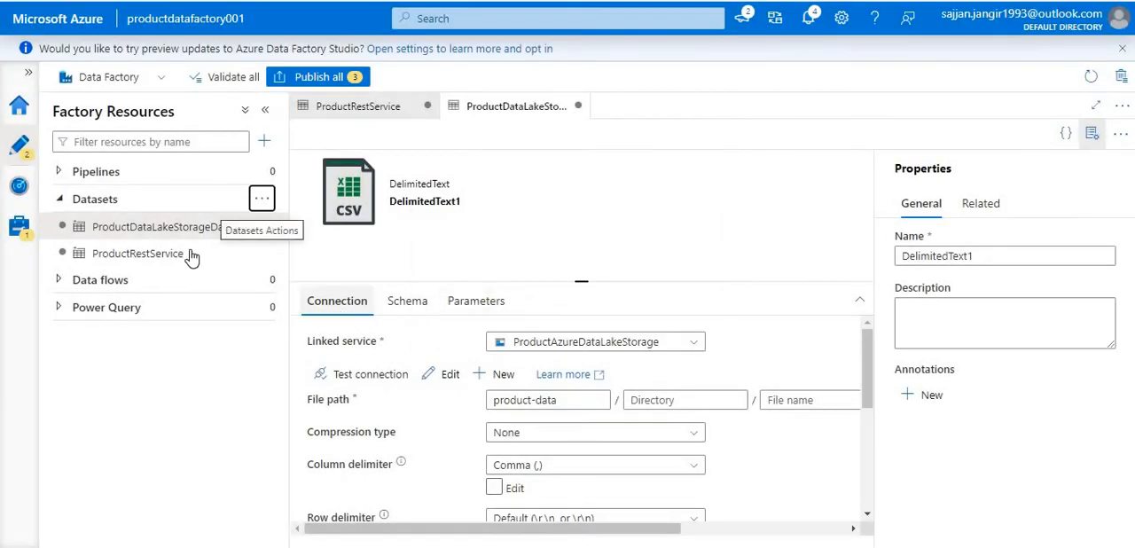
- Rename the ProductRestService dataset to ProductRestServiceDataSet and try to publish all pending changes
{"action": "left_click", "coordinate": [262, 255]}
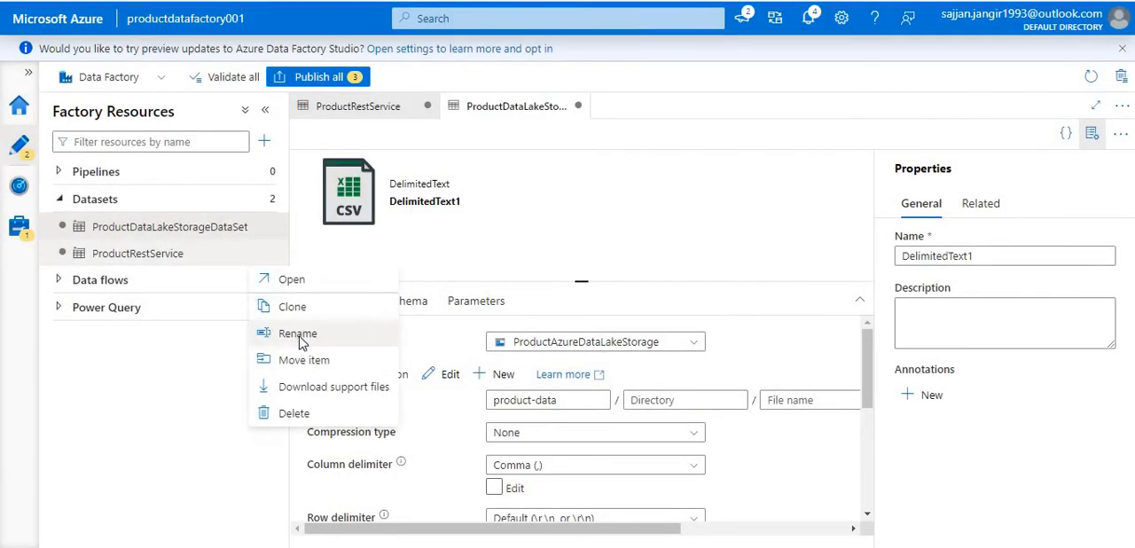
{"action": "left_click", "coordinate": [275, 336]}
{"action": "left_click", "coordinate": [552, 268]}
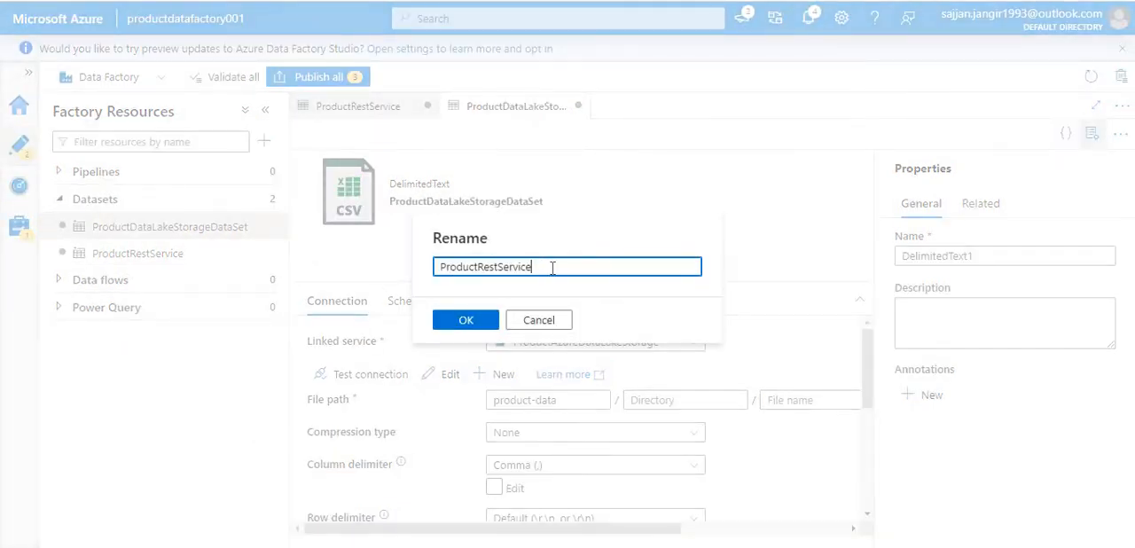
{"action": "left_click", "coordinate": [473, 321]}
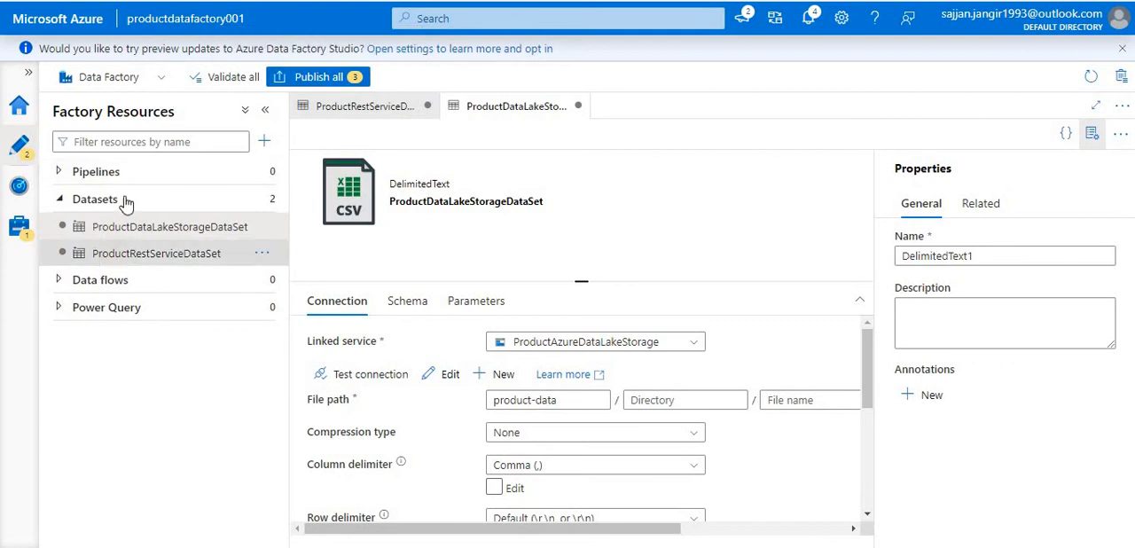
{"action": "left_click", "coordinate": [341, 78]}
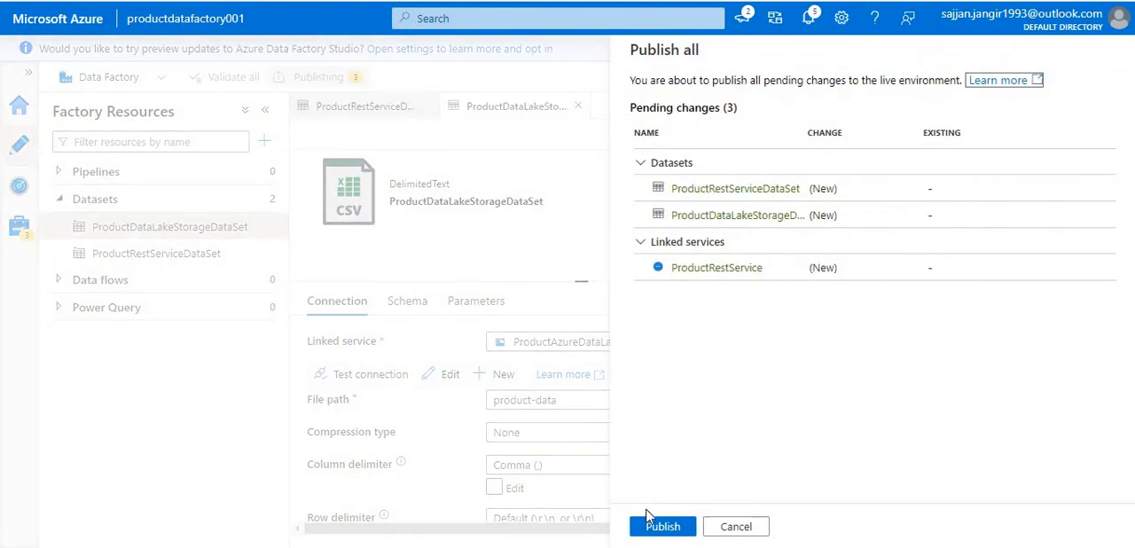
{"action": "left_click", "coordinate": [663, 527]}
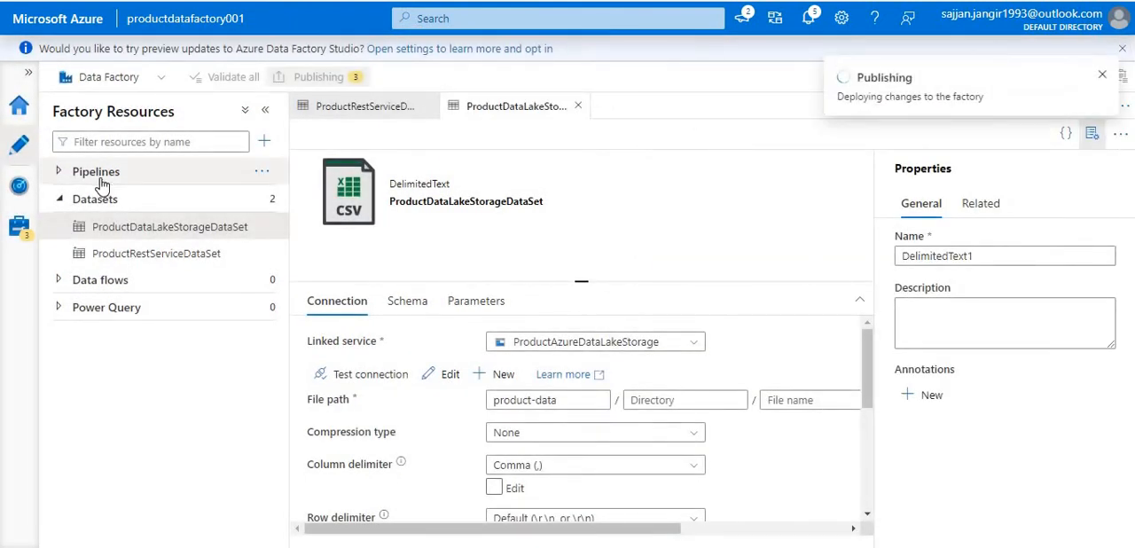
- Create a new pipeline and place a Copy data activity from Move & transform on its canvas
{"action": "left_click", "coordinate": [98, 178]}
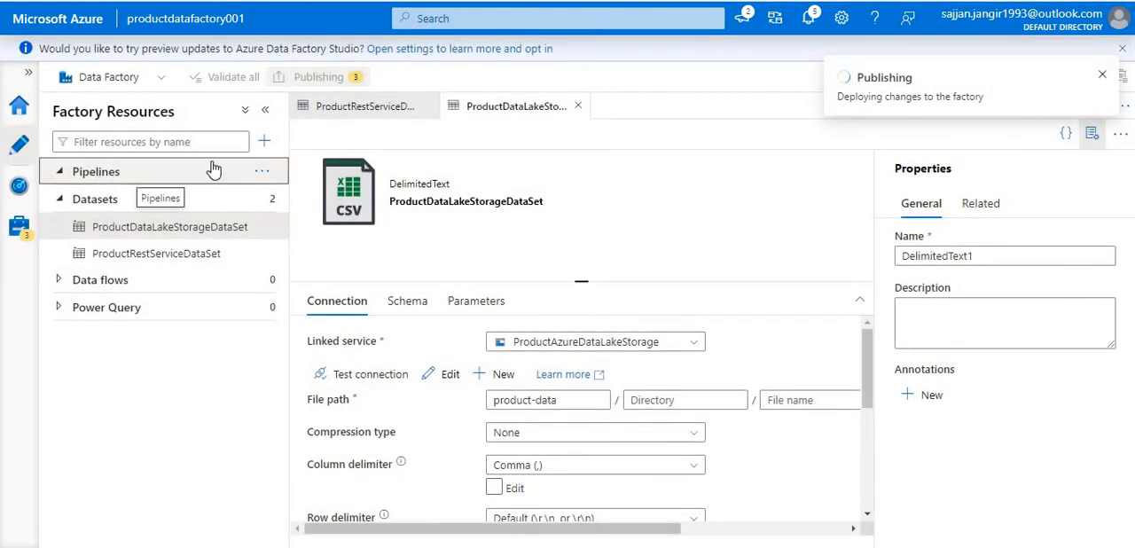
{"action": "left_click", "coordinate": [262, 171]}
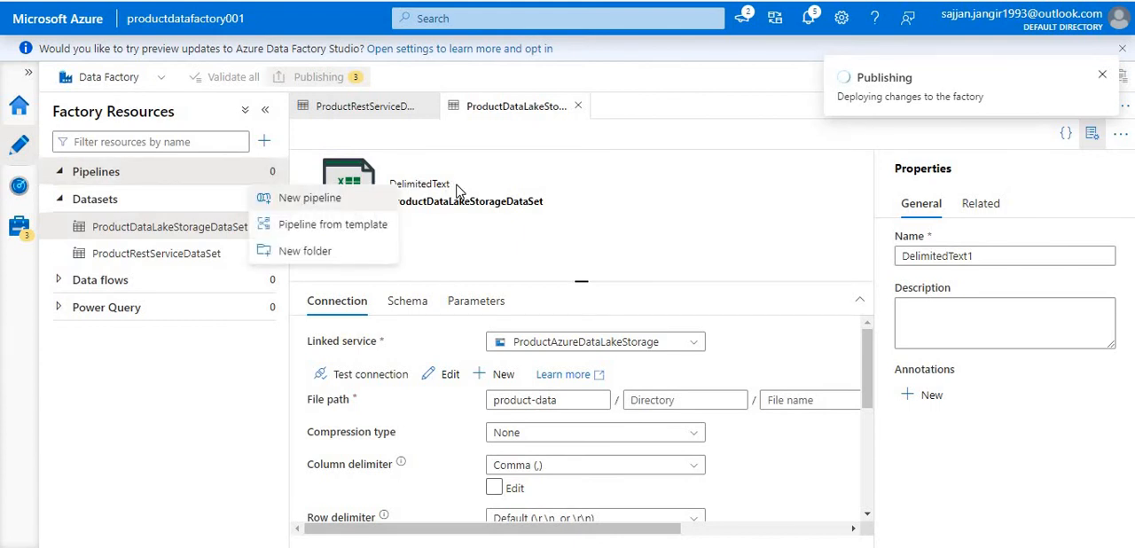
{"action": "left_click", "coordinate": [310, 197]}
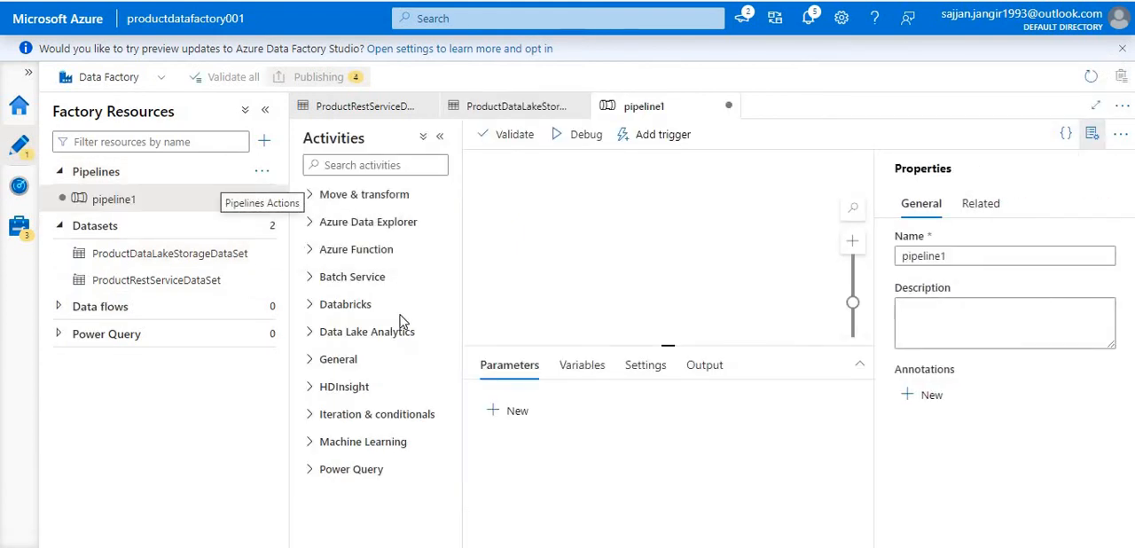
{"action": "left_click", "coordinate": [312, 223]}
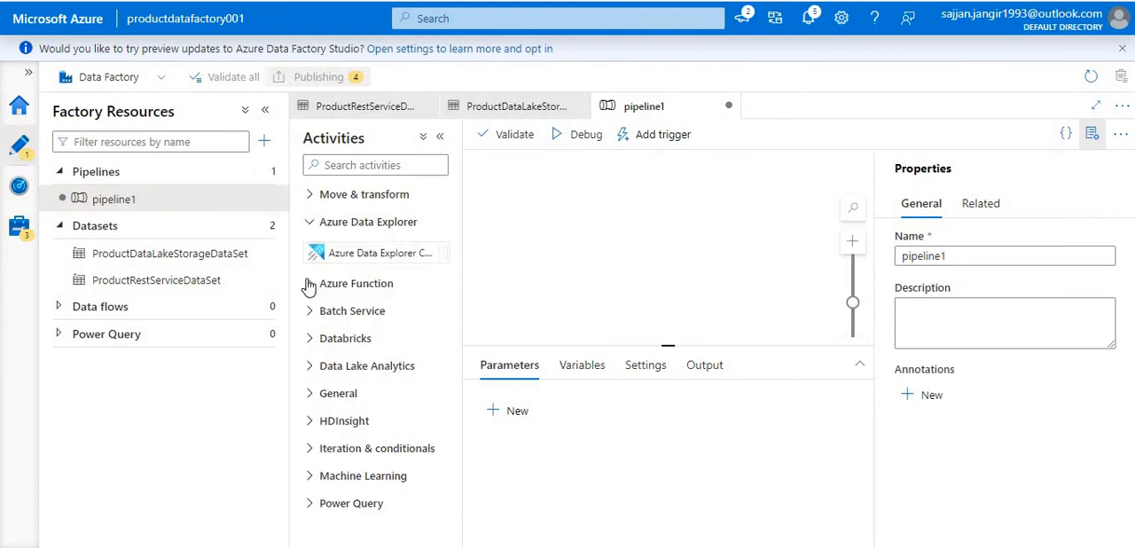
{"action": "left_click", "coordinate": [309, 284]}
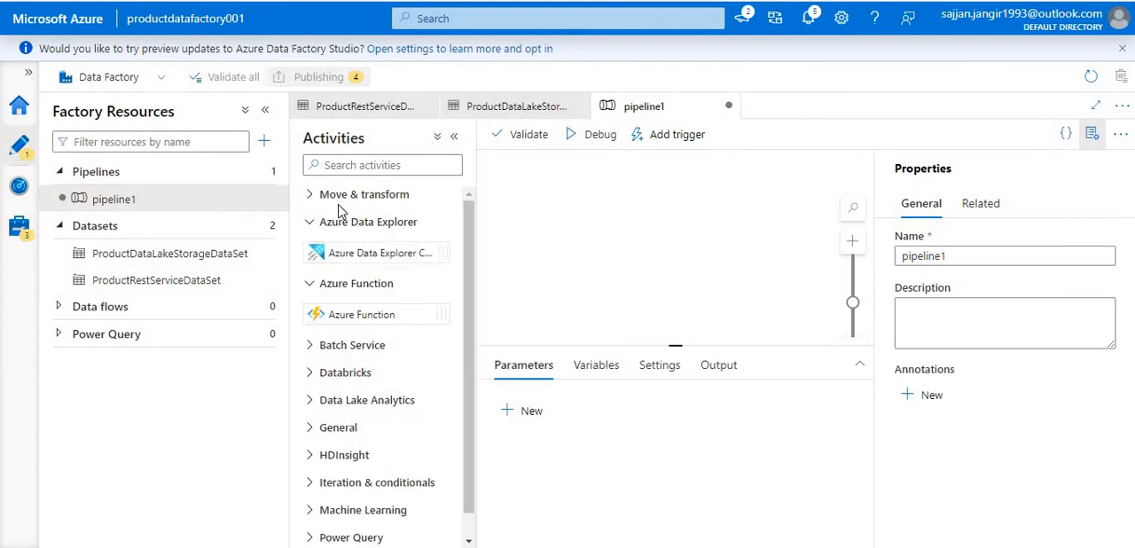
{"action": "left_click", "coordinate": [312, 195]}
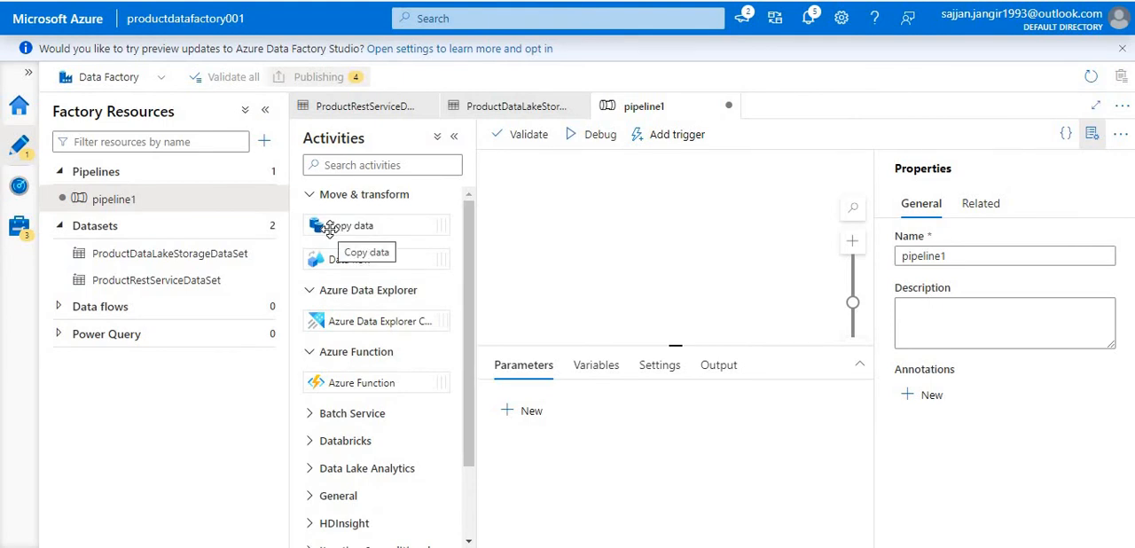
{"action": "left_click_drag", "start_coordinate": [330, 229], "coordinate": [544, 224]}
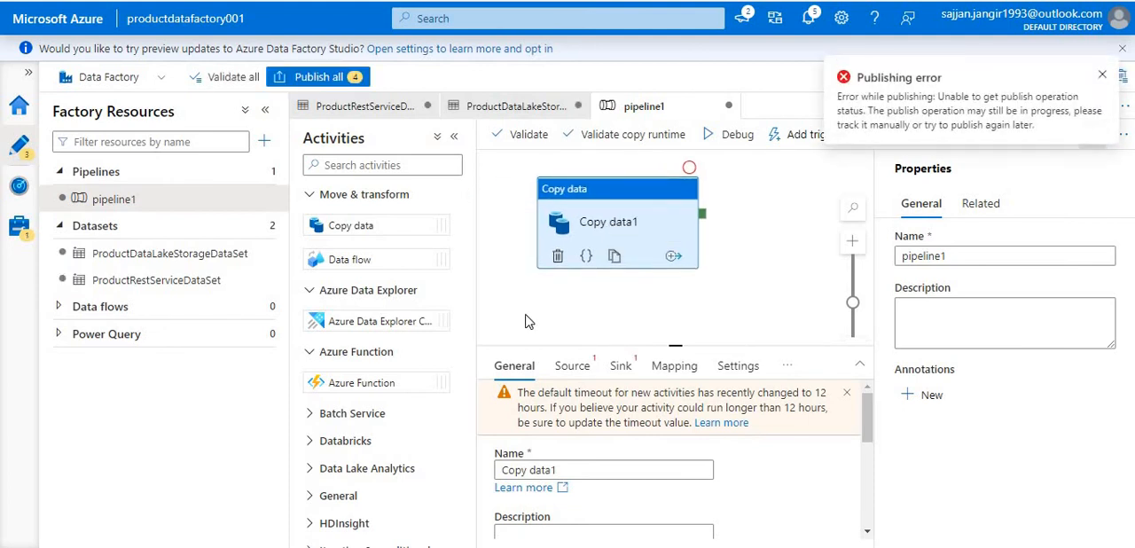
- Rename the Copy data activity on the pipeline canvas to ProductDataPipeline
{"action": "scroll", "coordinate": [540, 408], "scroll_direction": "down", "scroll_amount": 2}
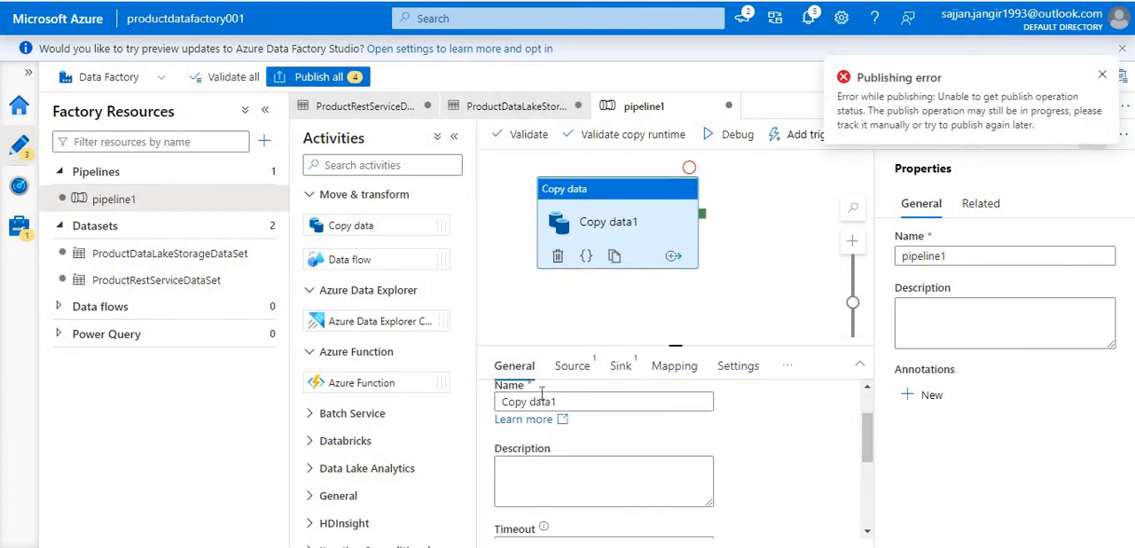
{"action": "scroll", "coordinate": [539, 456], "scroll_direction": "up", "scroll_amount": 2}
{"action": "triple_click", "coordinate": [547, 468]}
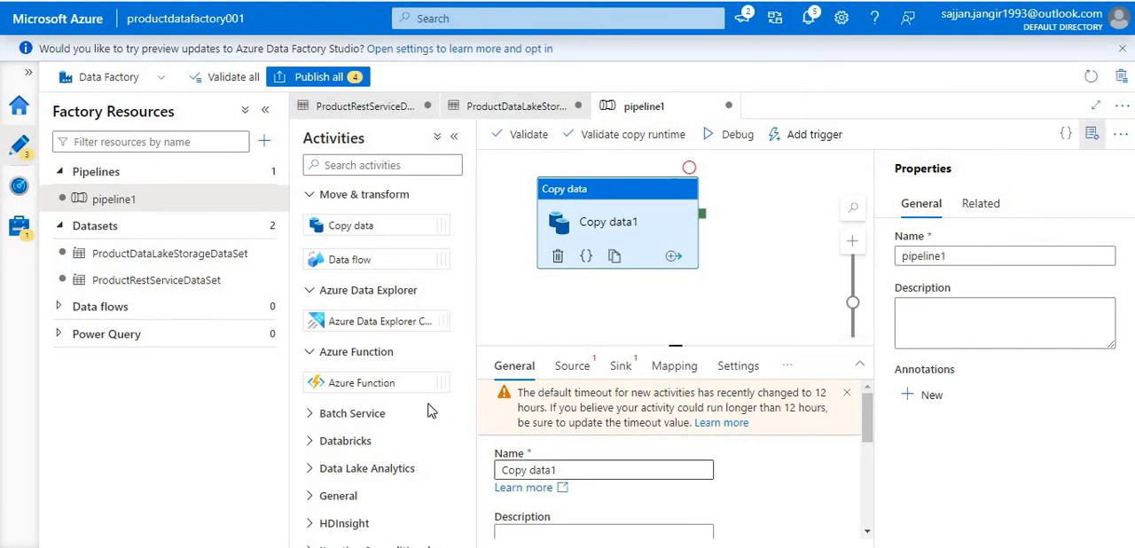
{"action": "type", "text": "ProductDa"}
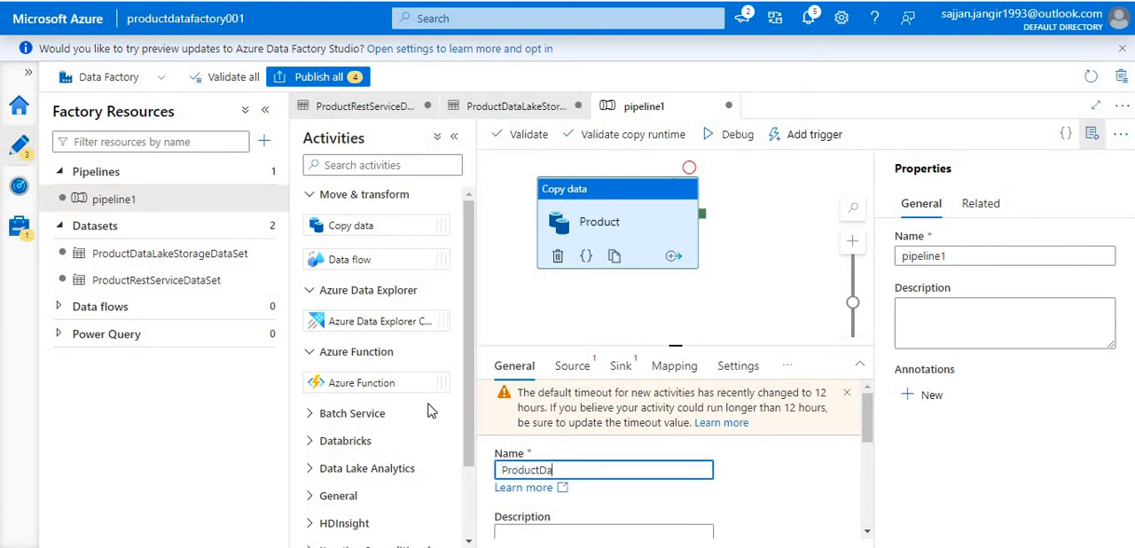
{"action": "type", "text": "taPipeline"}
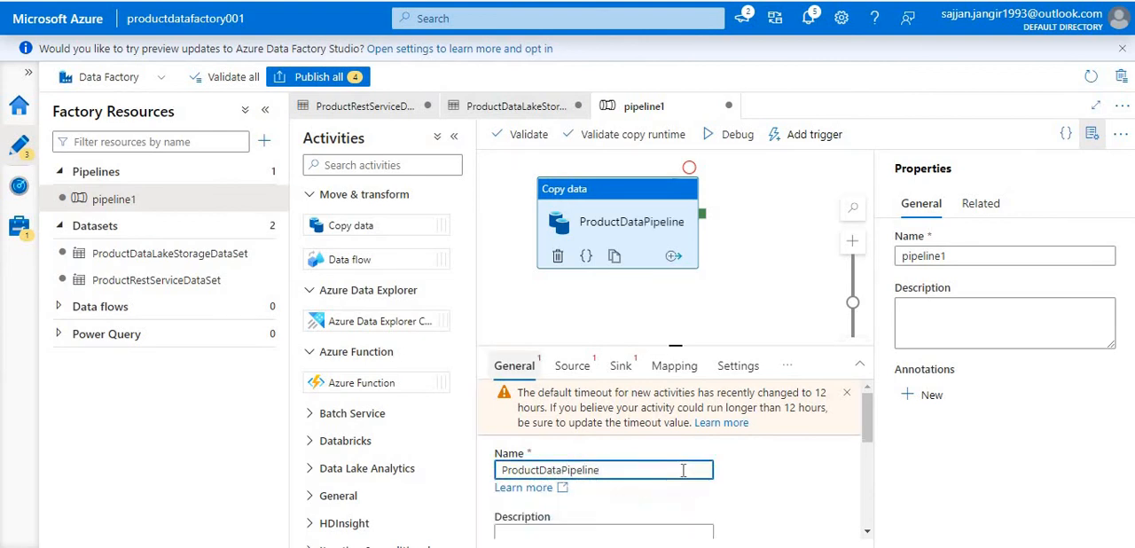
{"action": "left_click", "coordinate": [626, 441]}
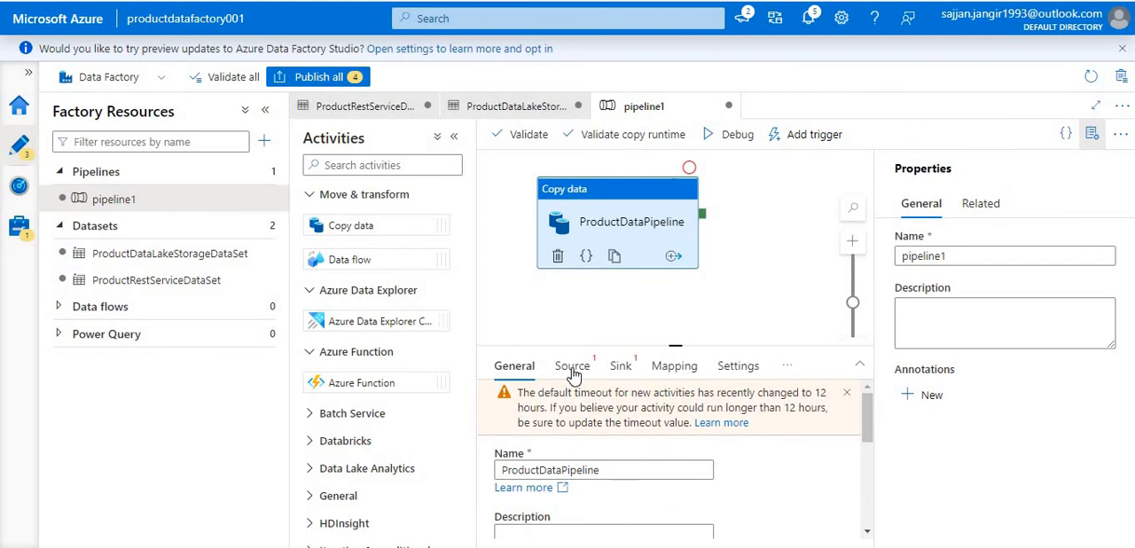
- Set the copy activity's source dataset to ProductRestServiceDataSet
{"action": "scroll", "coordinate": [564, 505], "scroll_direction": "down", "scroll_amount": 5}
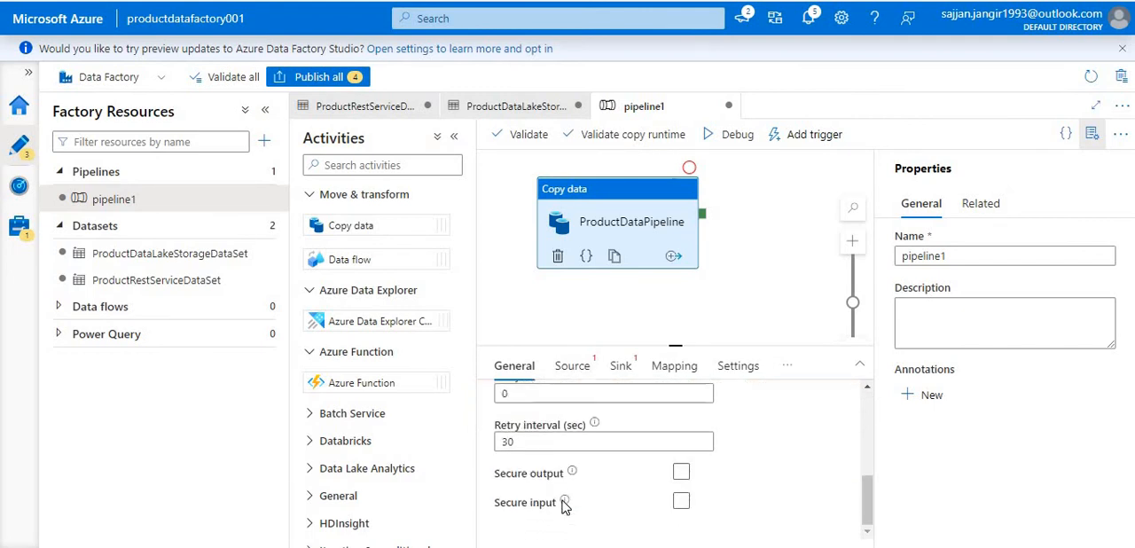
{"action": "left_click", "coordinate": [567, 371]}
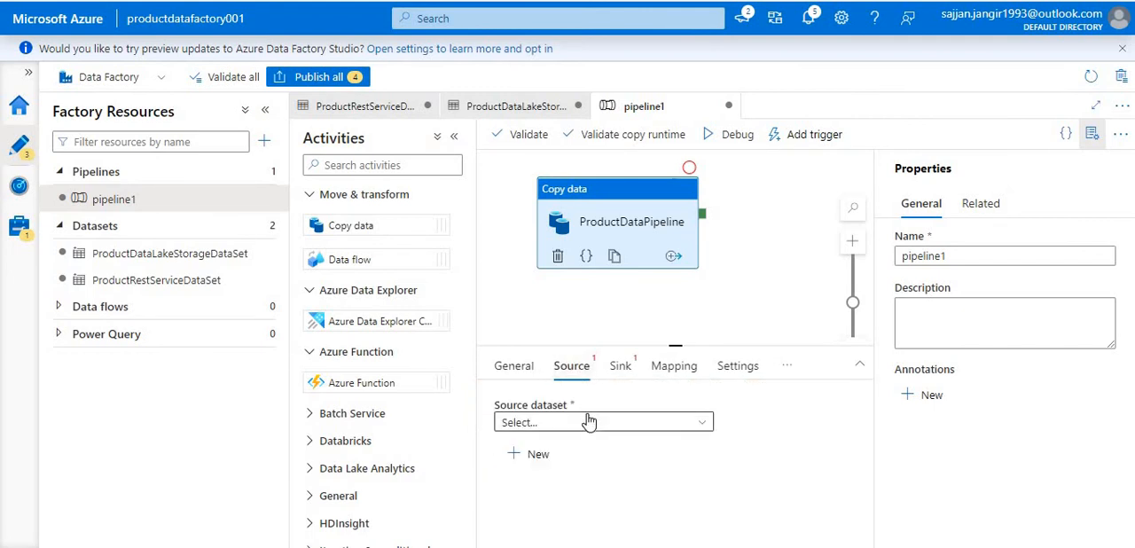
{"action": "left_click", "coordinate": [594, 424]}
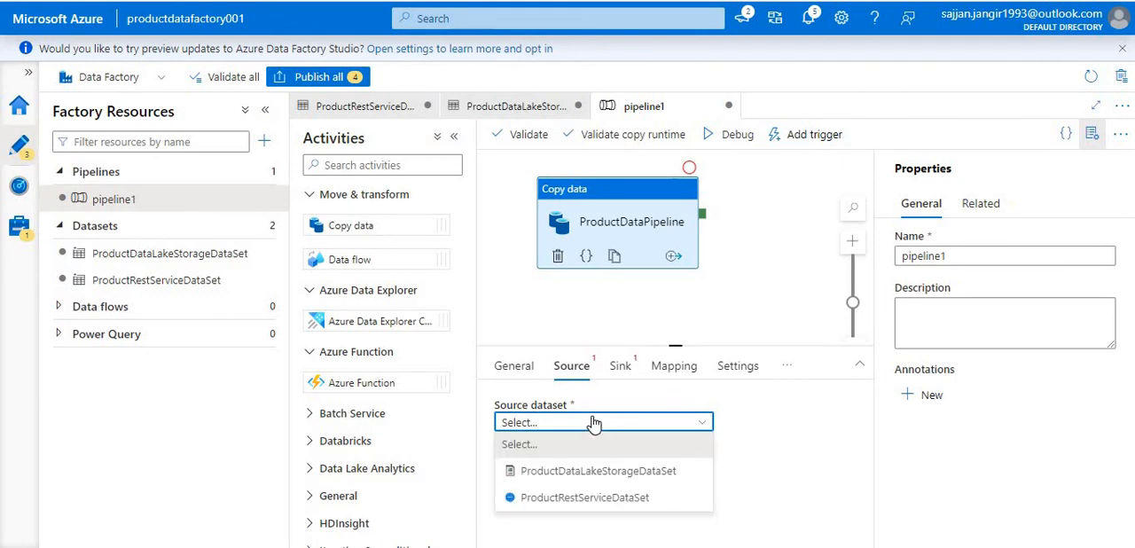
{"action": "left_click", "coordinate": [550, 501]}
- Preview the source dataset's data, read through the returned product records to the end and close the preview
{"action": "scroll", "coordinate": [565, 479], "scroll_direction": "down", "scroll_amount": 1}
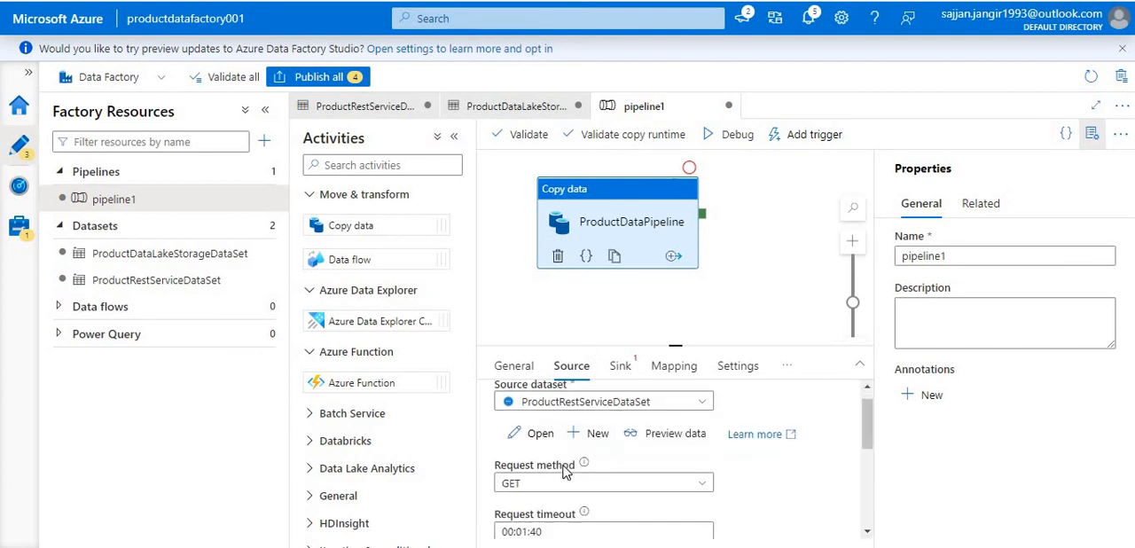
{"action": "scroll", "coordinate": [566, 472], "scroll_direction": "down", "scroll_amount": 2}
{"action": "scroll", "coordinate": [568, 472], "scroll_direction": "up", "scroll_amount": 3}
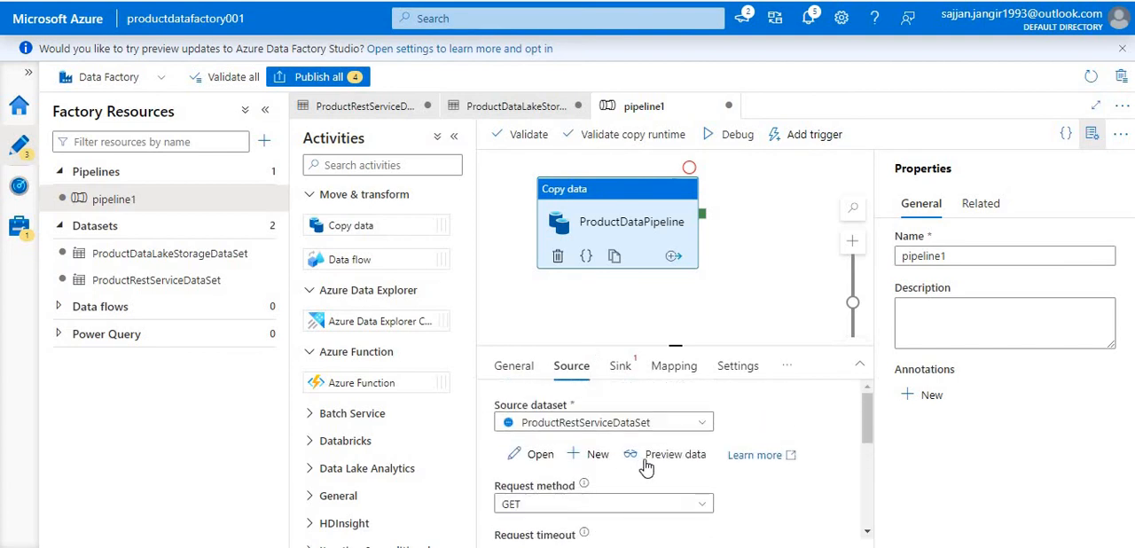
{"action": "left_click", "coordinate": [648, 467]}
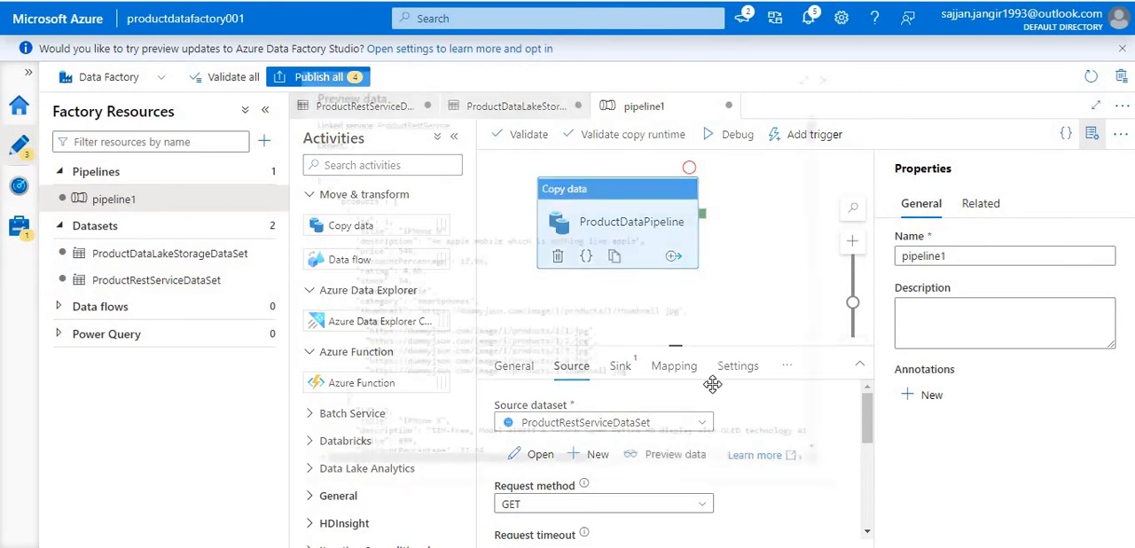
{"action": "scroll", "coordinate": [559, 239], "scroll_direction": "down", "scroll_amount": 20}
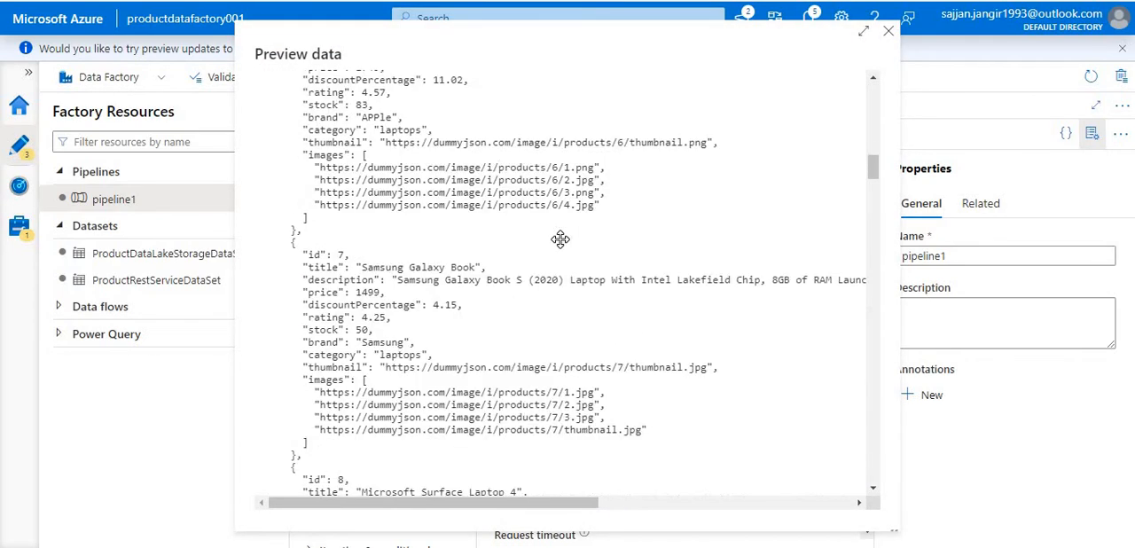
{"action": "scroll", "coordinate": [559, 238], "scroll_direction": "down", "scroll_amount": 20}
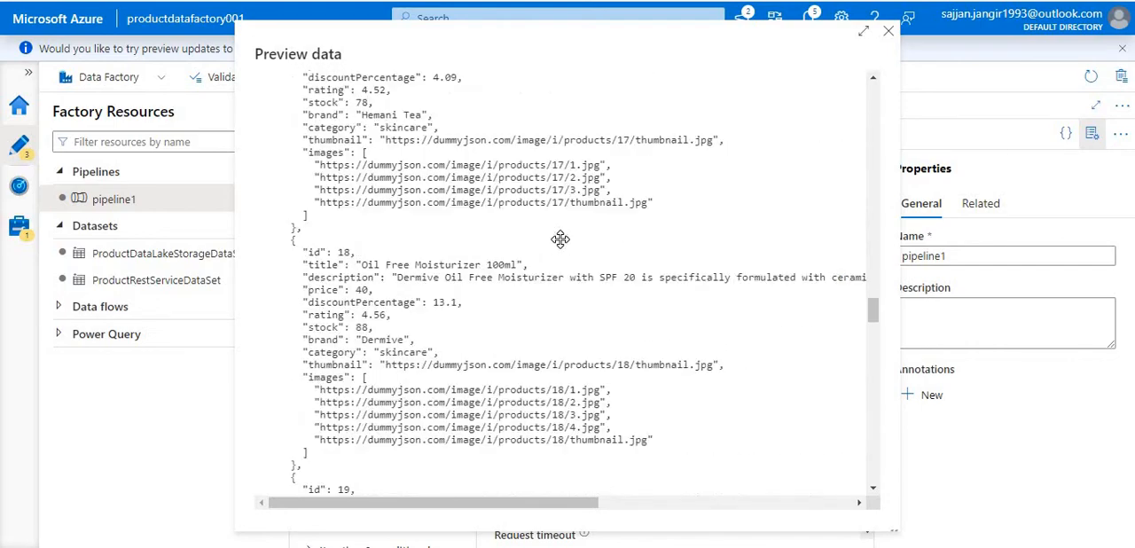
{"action": "scroll", "coordinate": [560, 239], "scroll_direction": "down", "scroll_amount": 15}
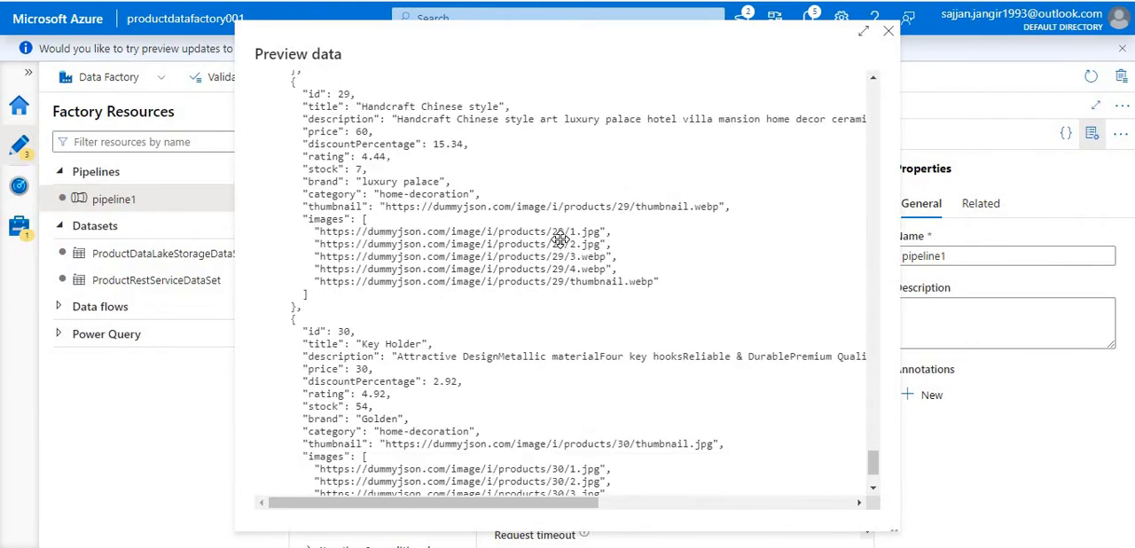
{"action": "left_click", "coordinate": [888, 31]}
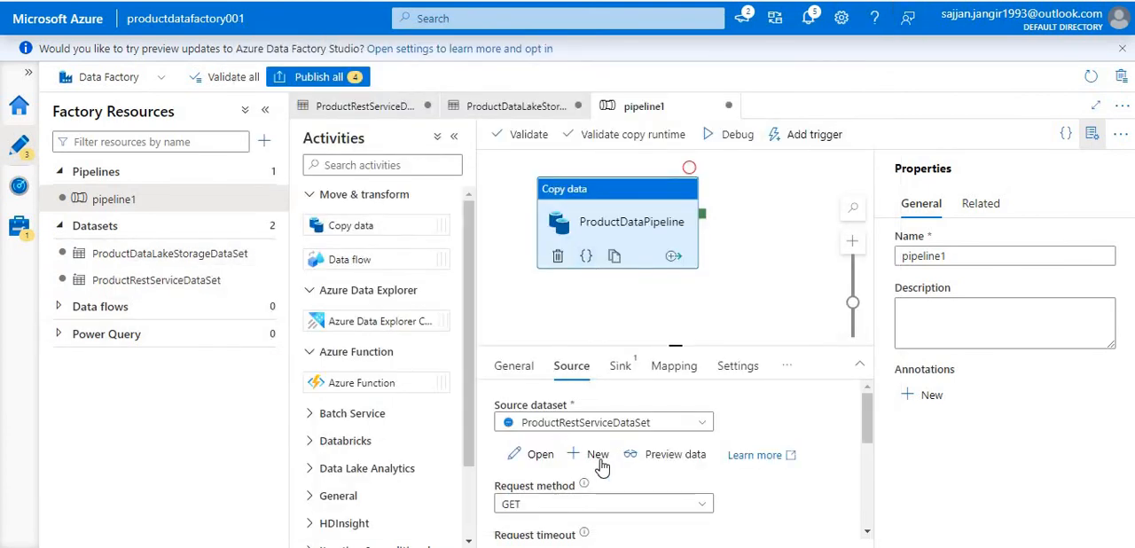
- Examine the copy activity's source settings, including request method, request timeout, request interval, pagination rules and additional columns
{"action": "scroll", "coordinate": [601, 468], "scroll_direction": "down", "scroll_amount": 2}
{"action": "scroll", "coordinate": [601, 465], "scroll_direction": "down", "scroll_amount": 2}
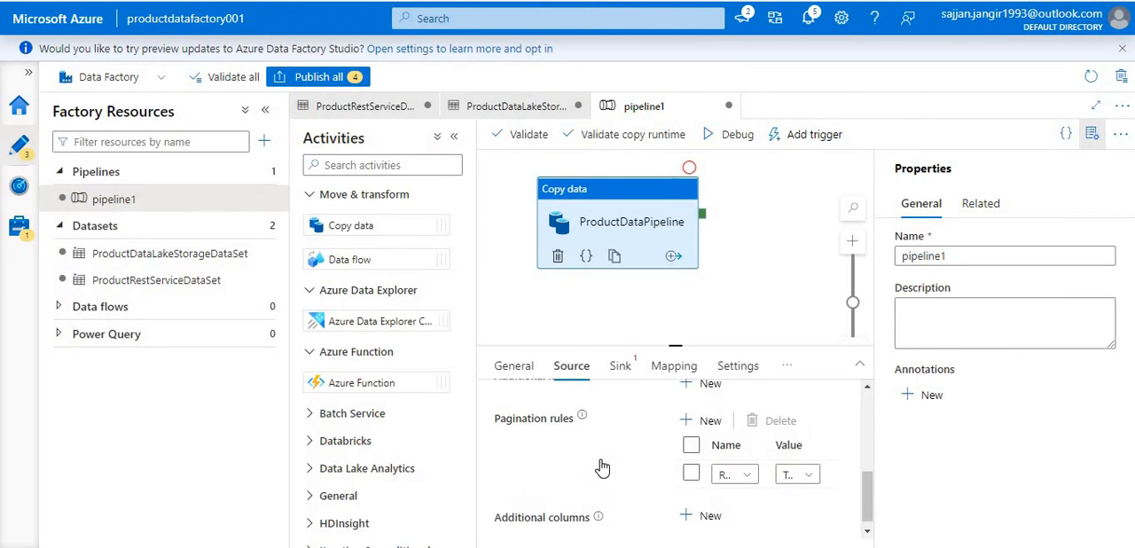
{"action": "scroll", "coordinate": [592, 448], "scroll_direction": "up", "scroll_amount": 4}
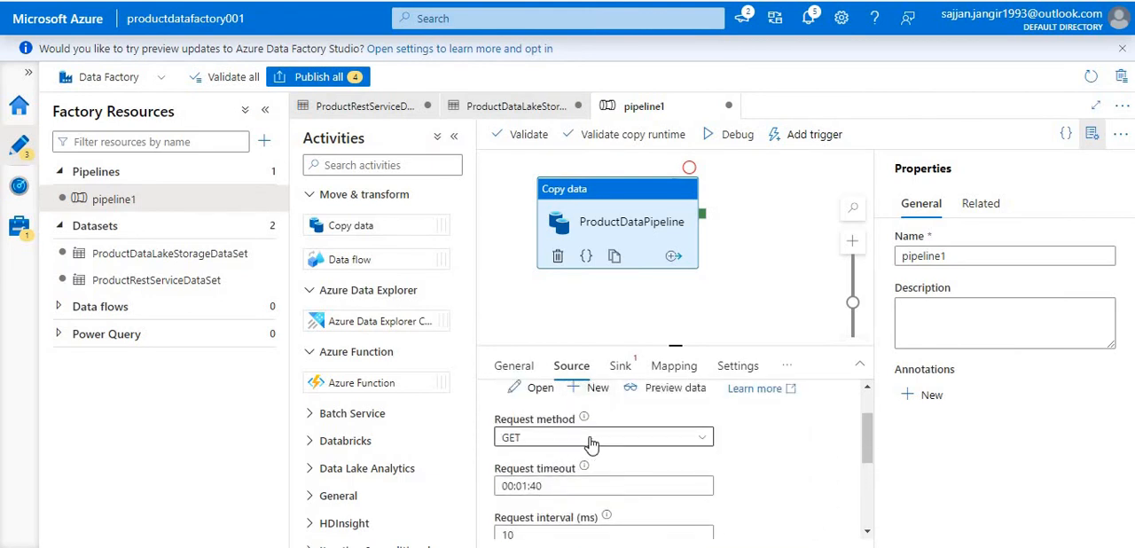
{"action": "scroll", "coordinate": [593, 444], "scroll_direction": "up", "scroll_amount": 1}
{"action": "scroll", "coordinate": [592, 443], "scroll_direction": "down", "scroll_amount": 1}
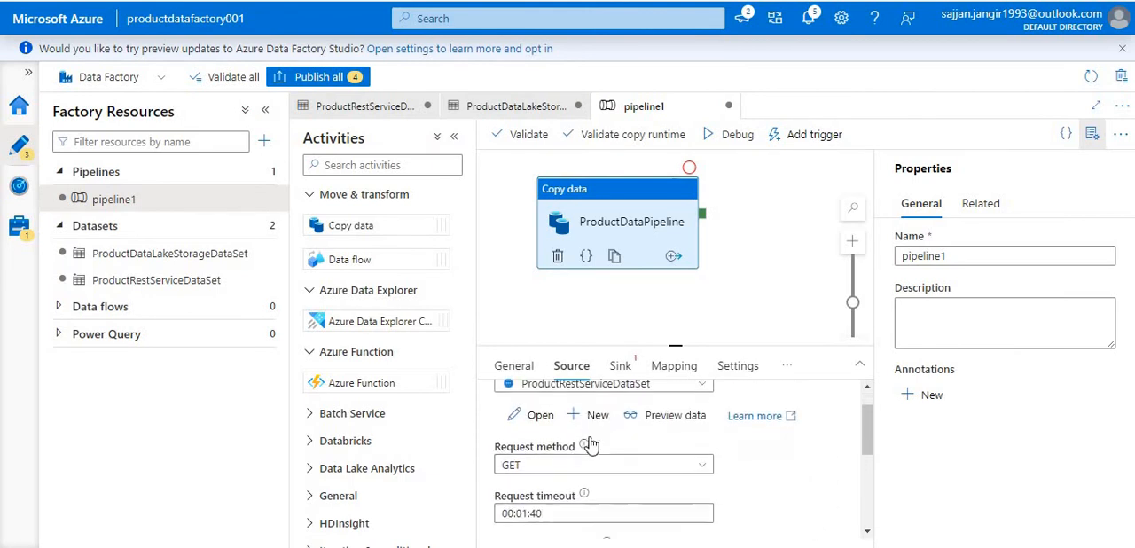
{"action": "scroll", "coordinate": [559, 426], "scroll_direction": "down", "scroll_amount": 1}
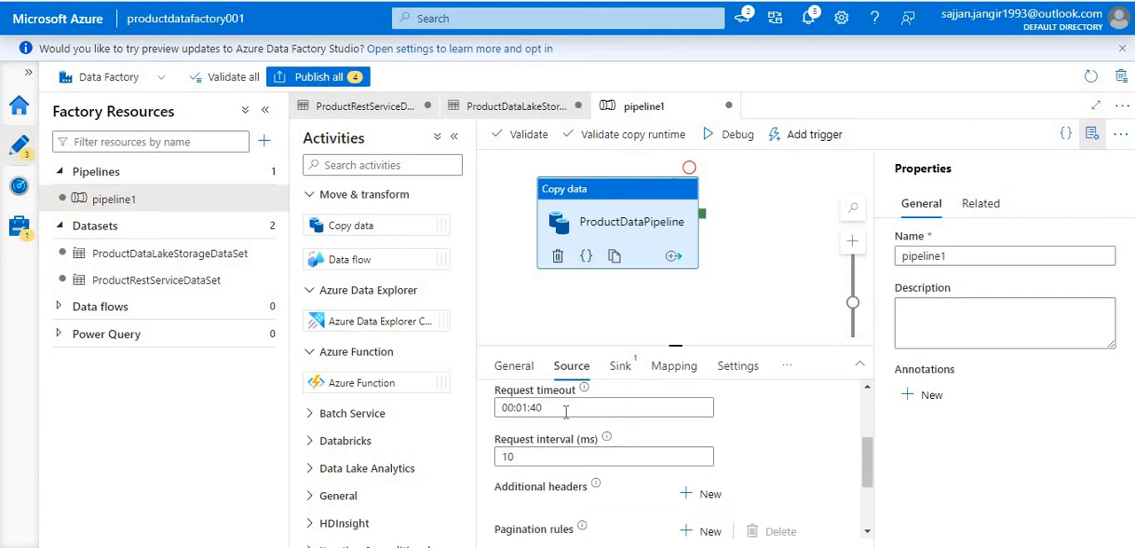
{"action": "left_click", "coordinate": [565, 409]}
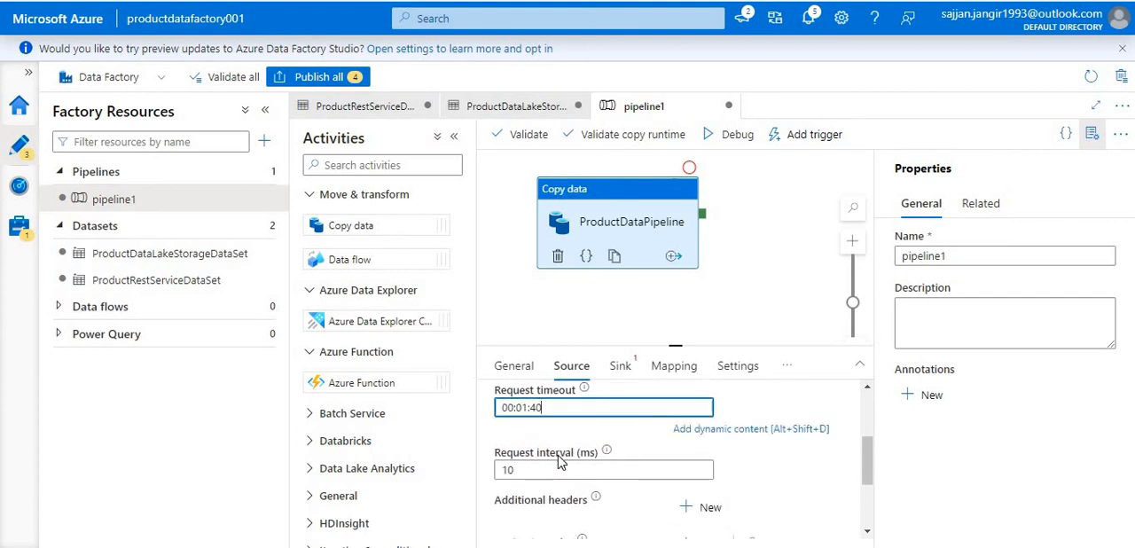
{"action": "scroll", "coordinate": [585, 453], "scroll_direction": "down", "scroll_amount": 2}
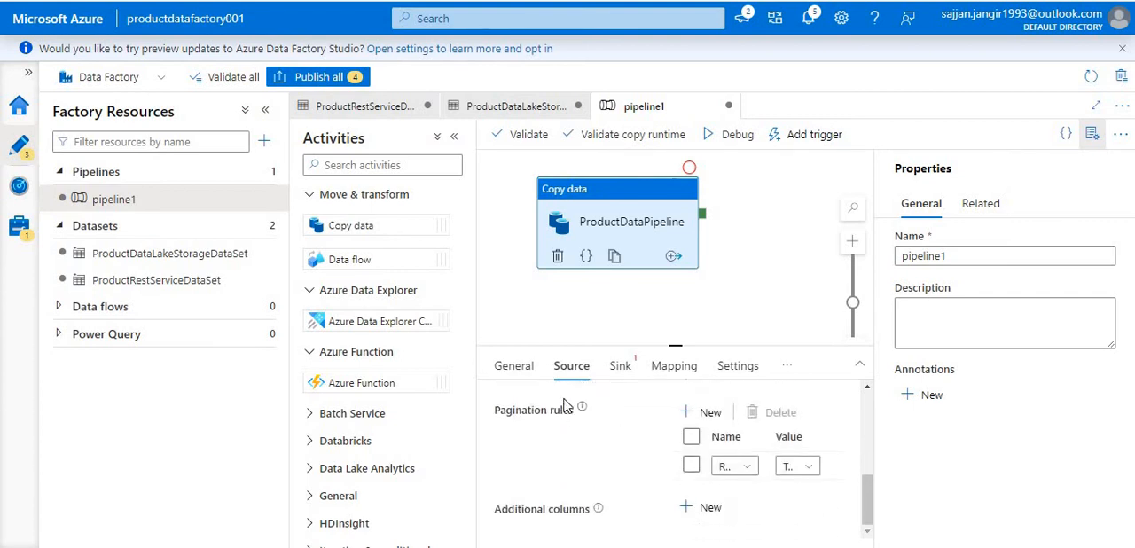
{"action": "scroll", "coordinate": [568, 442], "scroll_direction": "up", "scroll_amount": 5}
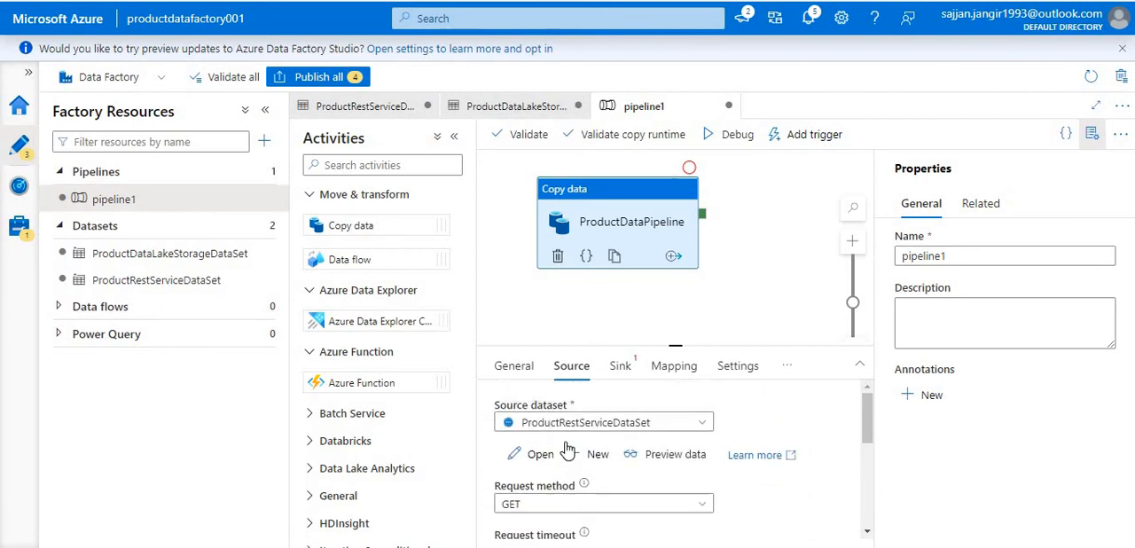
- Set the copy activity's sink dataset to ProductDataLakeStorageDataSet
{"action": "left_click", "coordinate": [618, 367]}
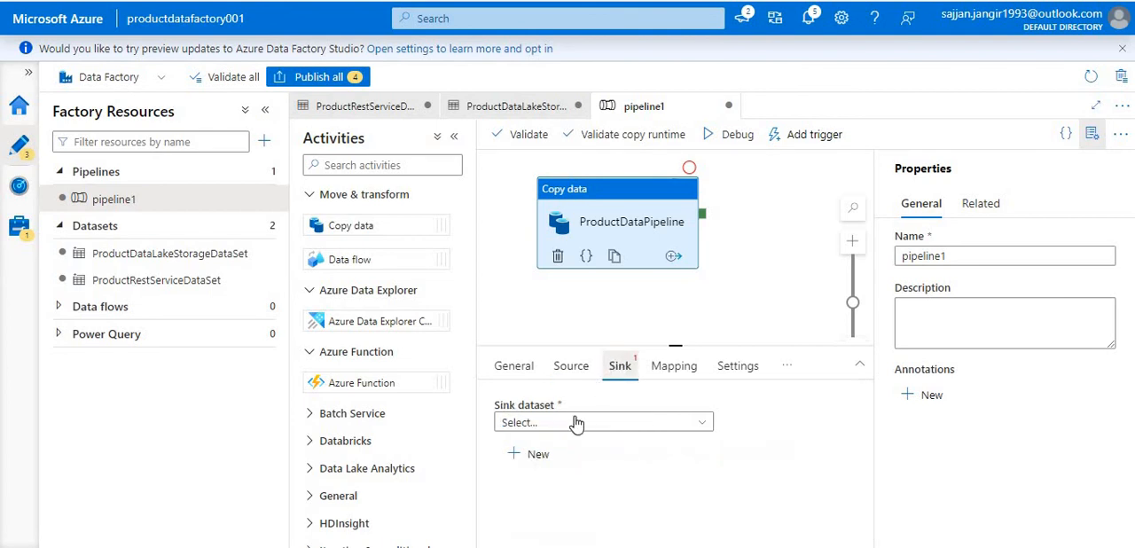
{"action": "left_click", "coordinate": [601, 426]}
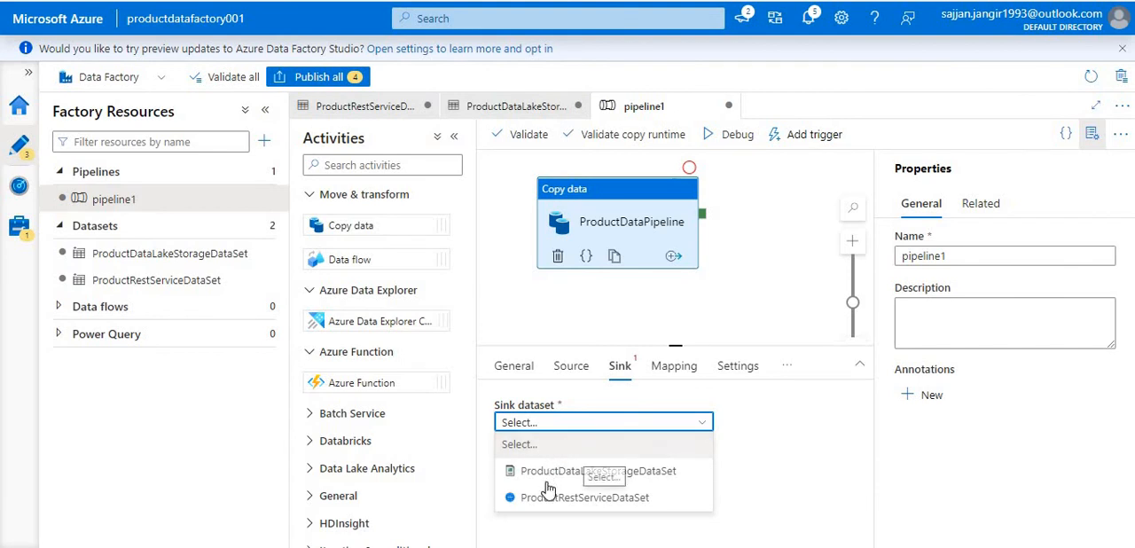
{"action": "left_click", "coordinate": [589, 471]}
{"action": "scroll", "coordinate": [586, 461], "scroll_direction": "down", "scroll_amount": 2}
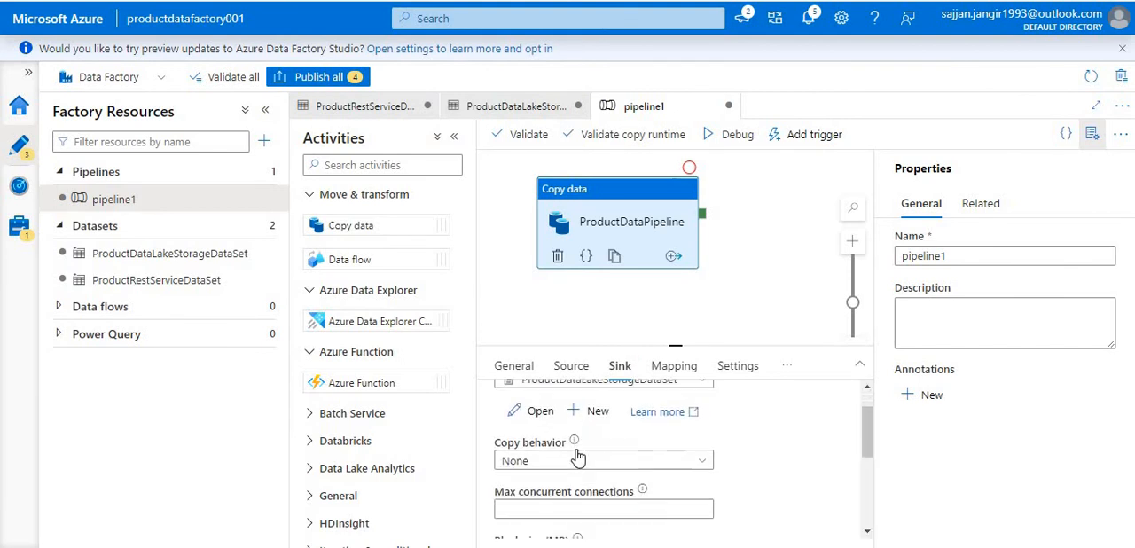
{"action": "left_click", "coordinate": [676, 443]}
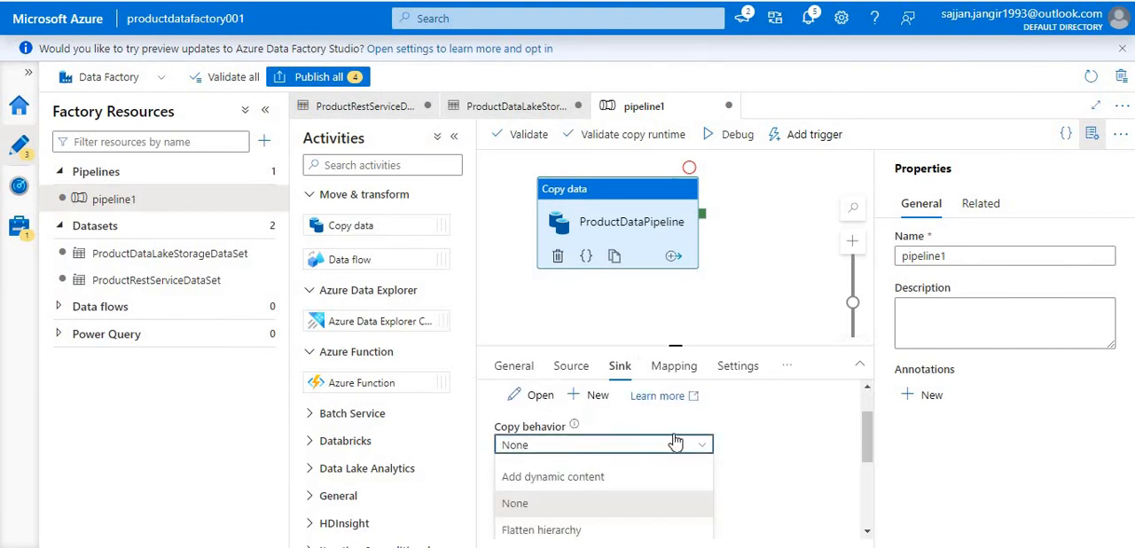
{"action": "left_click", "coordinate": [791, 434]}
- Set the file extension in the copy activity's sink settings to .csv
{"action": "scroll", "coordinate": [791, 433], "scroll_direction": "down", "scroll_amount": 1}
{"action": "scroll", "coordinate": [791, 434], "scroll_direction": "up", "scroll_amount": 2}
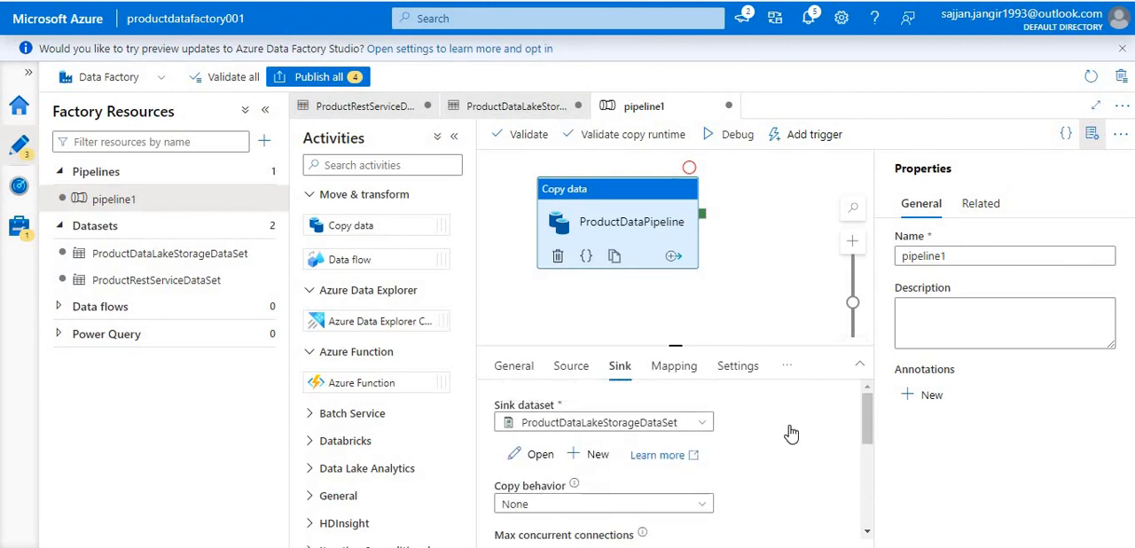
{"action": "scroll", "coordinate": [792, 434], "scroll_direction": "down", "scroll_amount": 5}
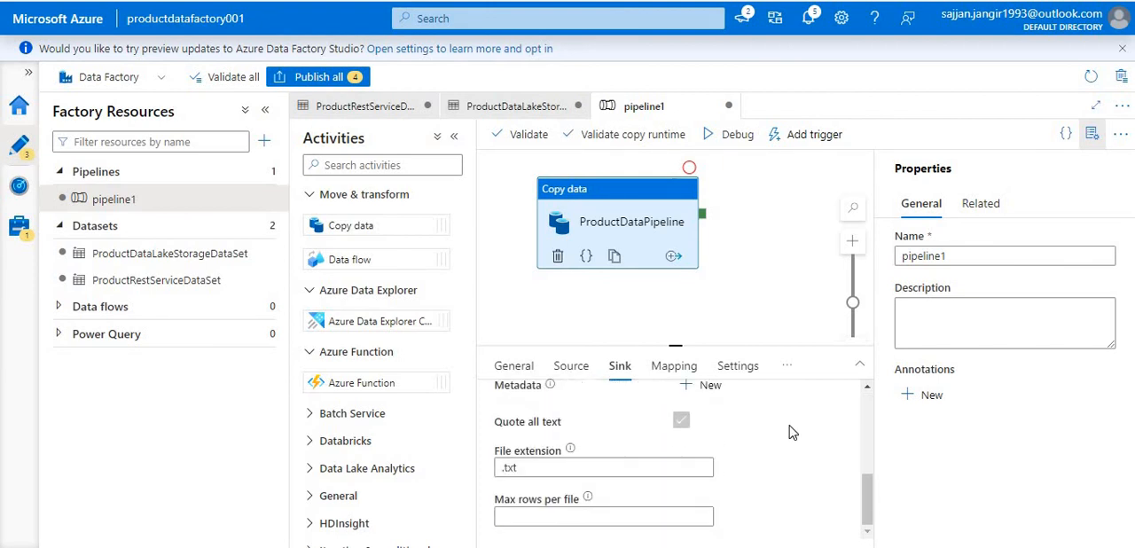
{"action": "left_click", "coordinate": [543, 463]}
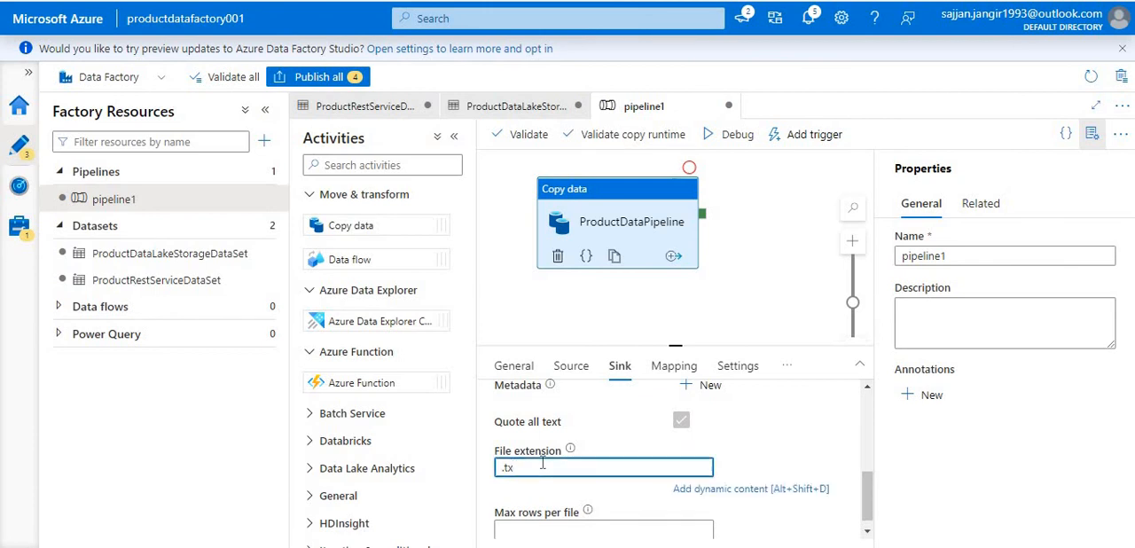
{"action": "left_click", "coordinate": [698, 416]}
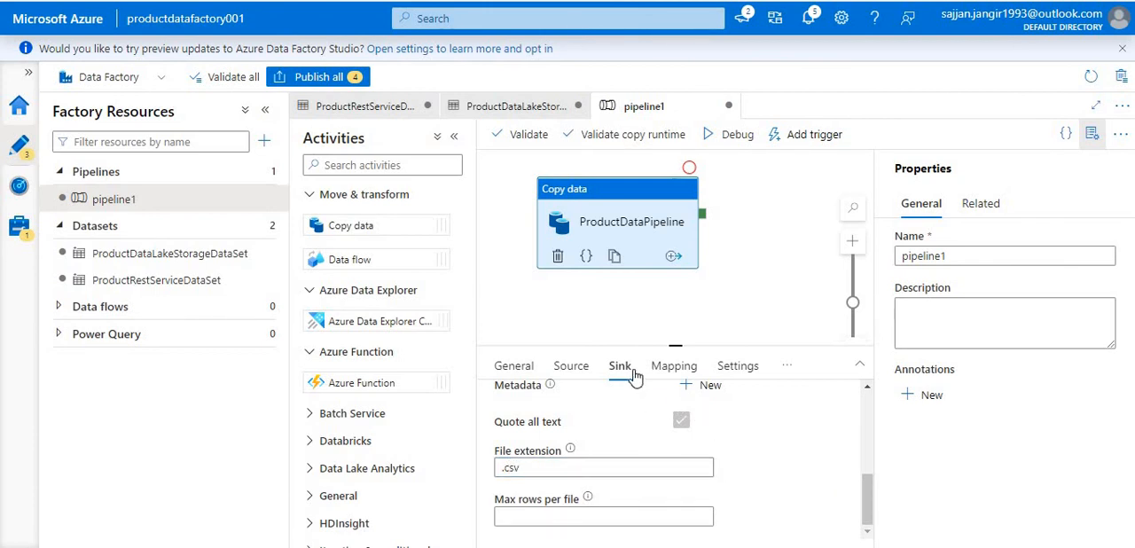
{"action": "scroll", "coordinate": [556, 428], "scroll_direction": "up", "scroll_amount": 5}
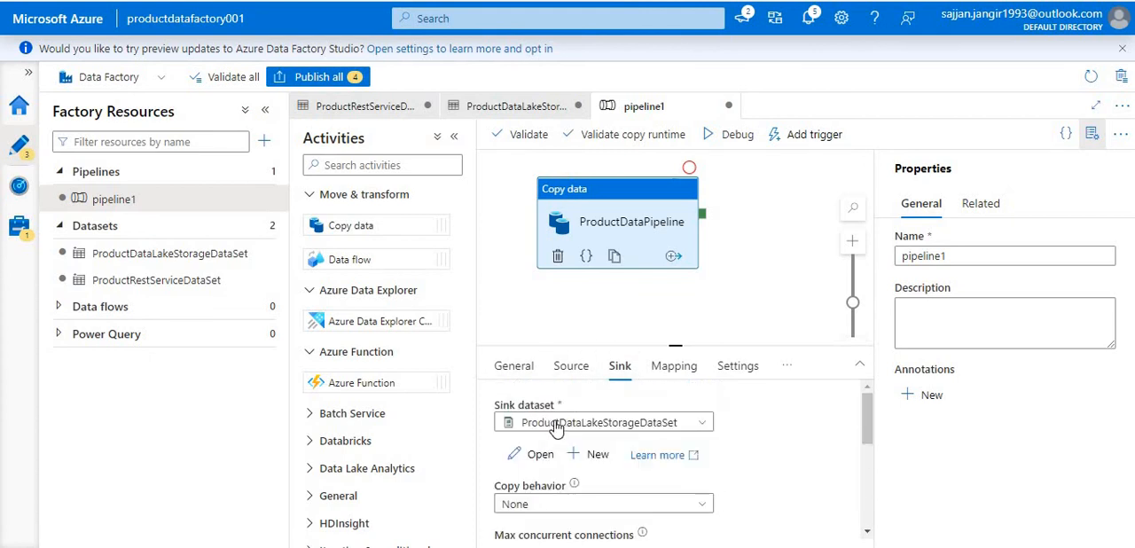
- Import the source and sink schemas into the copy activity's mapping and look over the imported product fields
{"action": "left_click", "coordinate": [677, 368]}
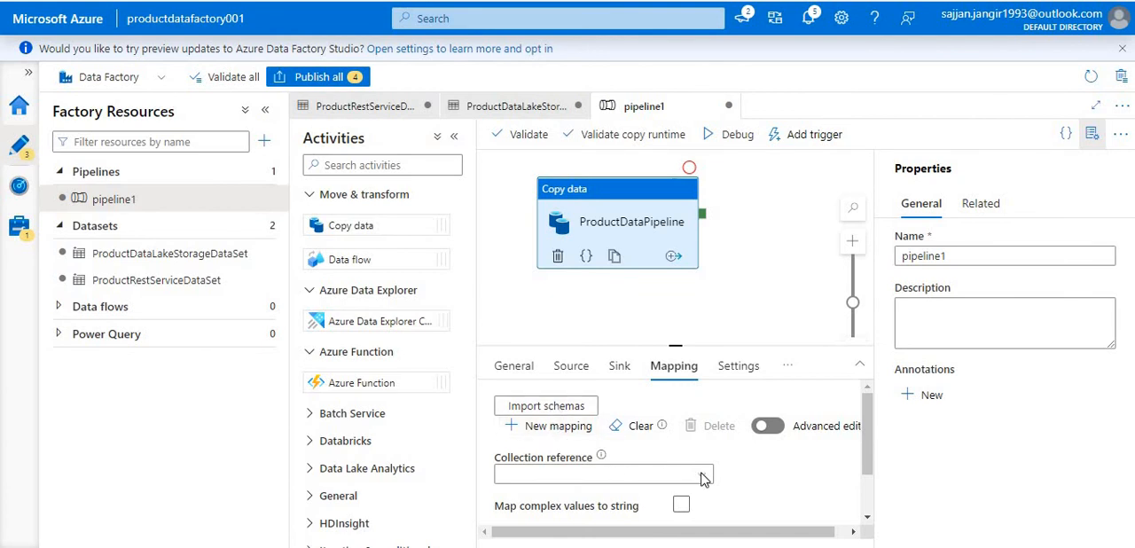
{"action": "left_click", "coordinate": [568, 405]}
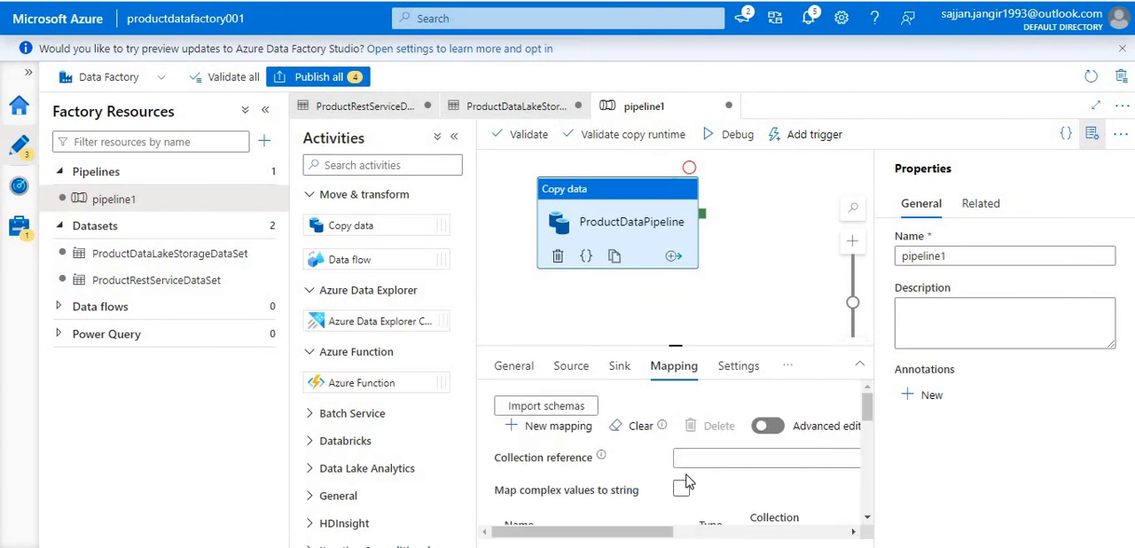
{"action": "scroll", "coordinate": [596, 417], "scroll_direction": "down", "scroll_amount": 3}
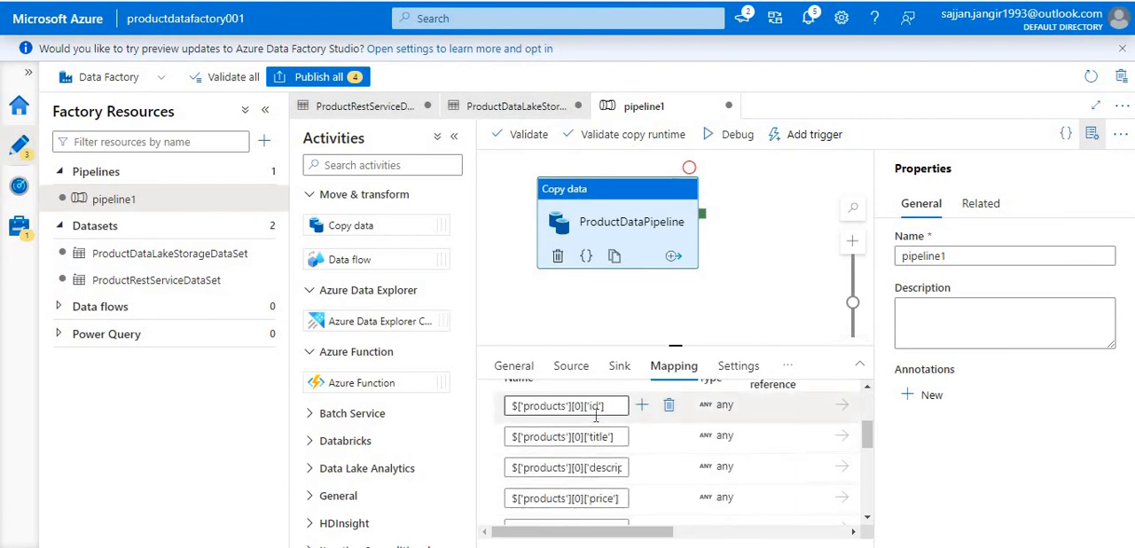
{"action": "scroll", "coordinate": [692, 400], "scroll_direction": "up", "scroll_amount": 4}
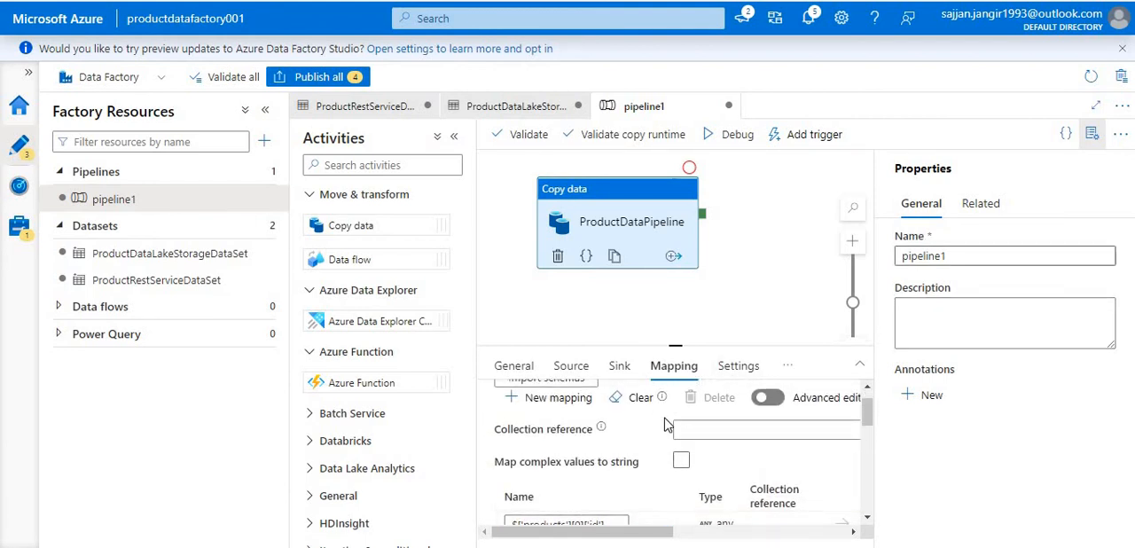
- Examine the source field paths imported into the copy activity's mapping, from the product id and title through price, rating and stock
{"action": "scroll", "coordinate": [640, 466], "scroll_direction": "down", "scroll_amount": 4}
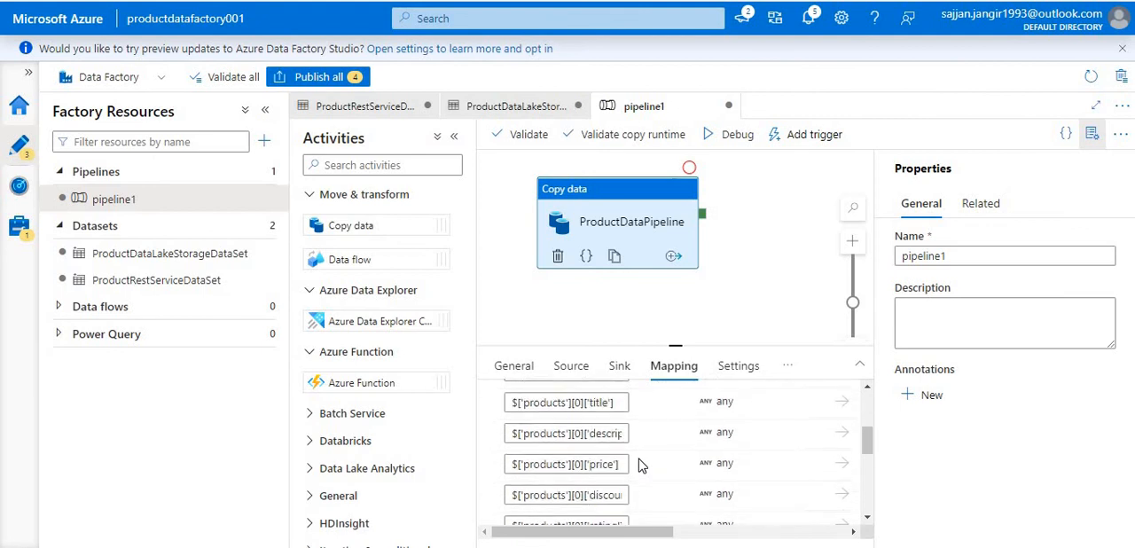
{"action": "scroll", "coordinate": [638, 462], "scroll_direction": "up", "scroll_amount": 2}
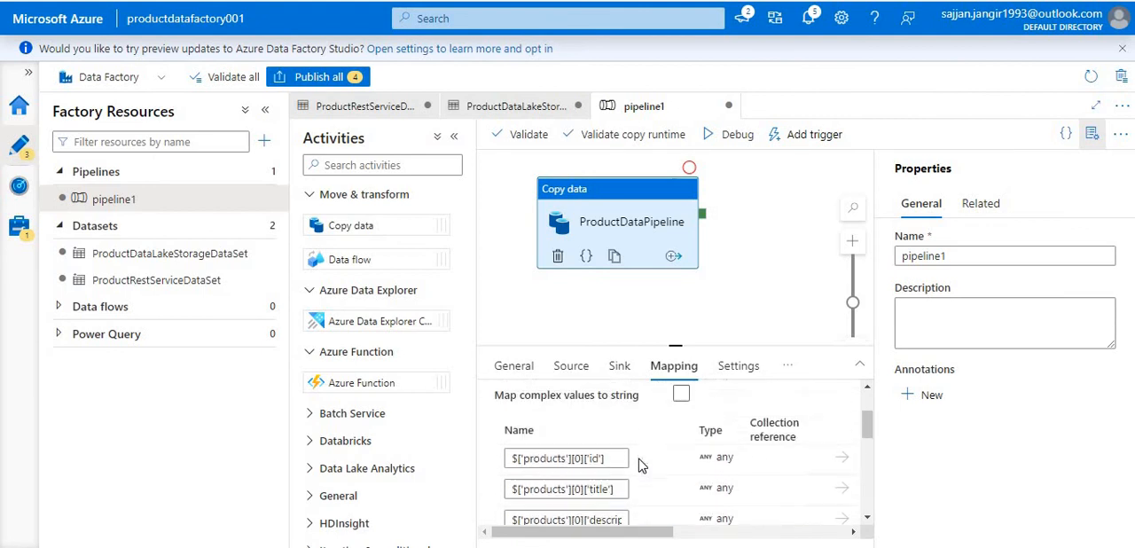
{"action": "left_click", "coordinate": [544, 458]}
{"action": "double_click", "coordinate": [544, 459]}
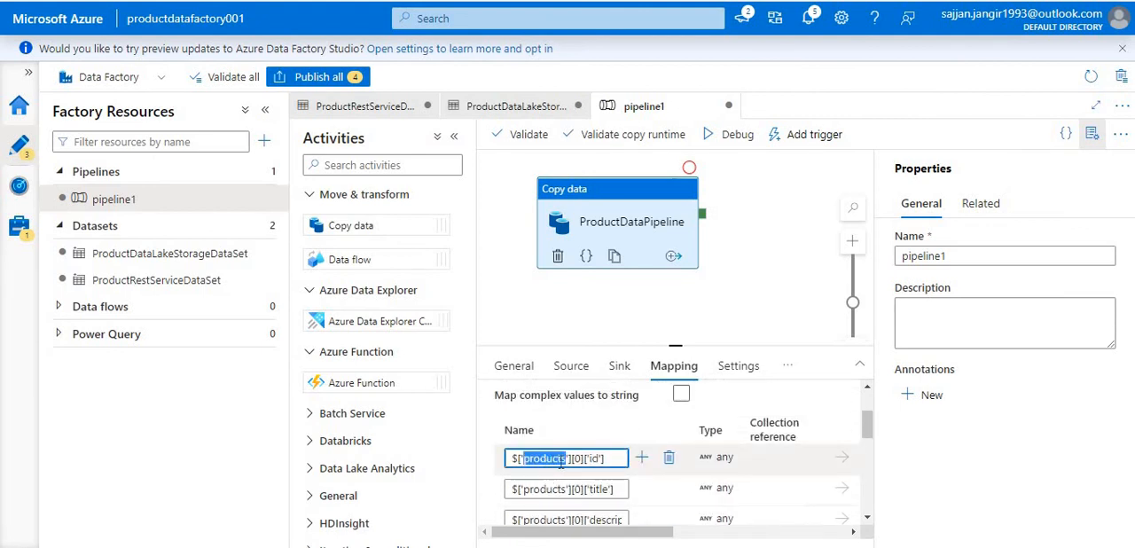
{"action": "left_click", "coordinate": [572, 461]}
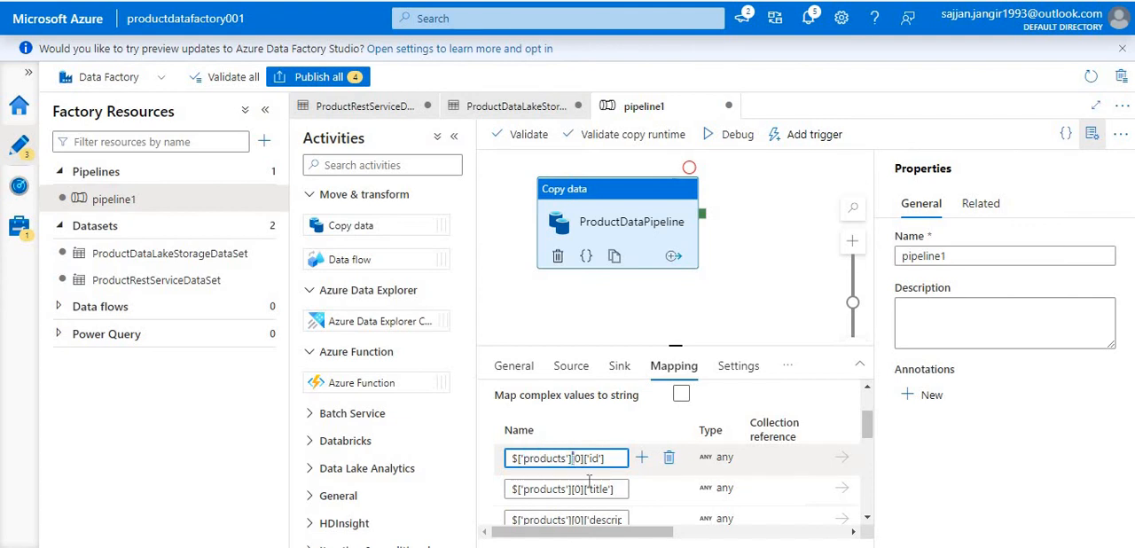
{"action": "scroll", "coordinate": [593, 481], "scroll_direction": "down", "scroll_amount": 3}
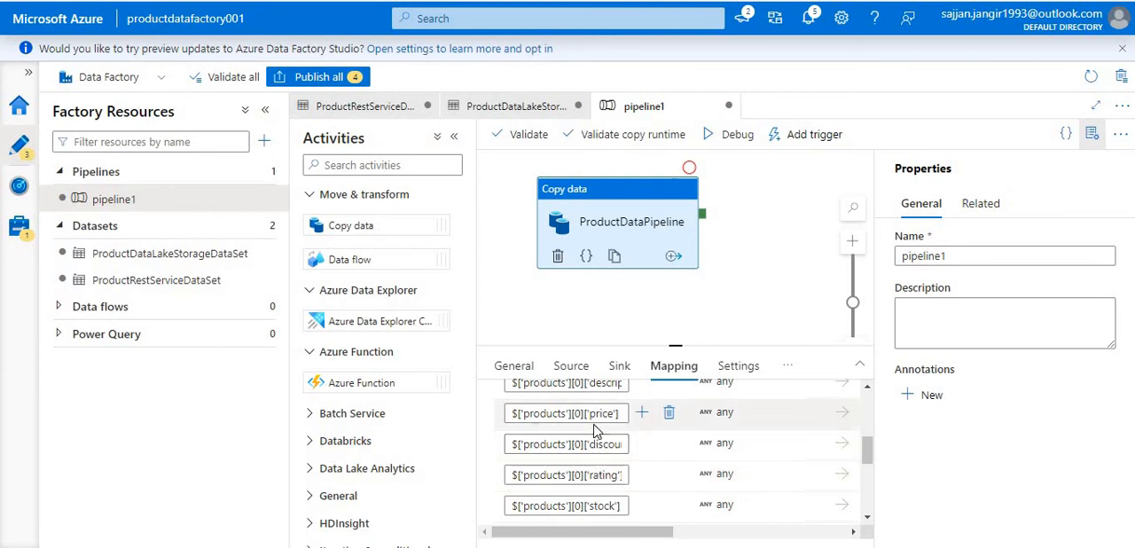
{"action": "double_click", "coordinate": [548, 412]}
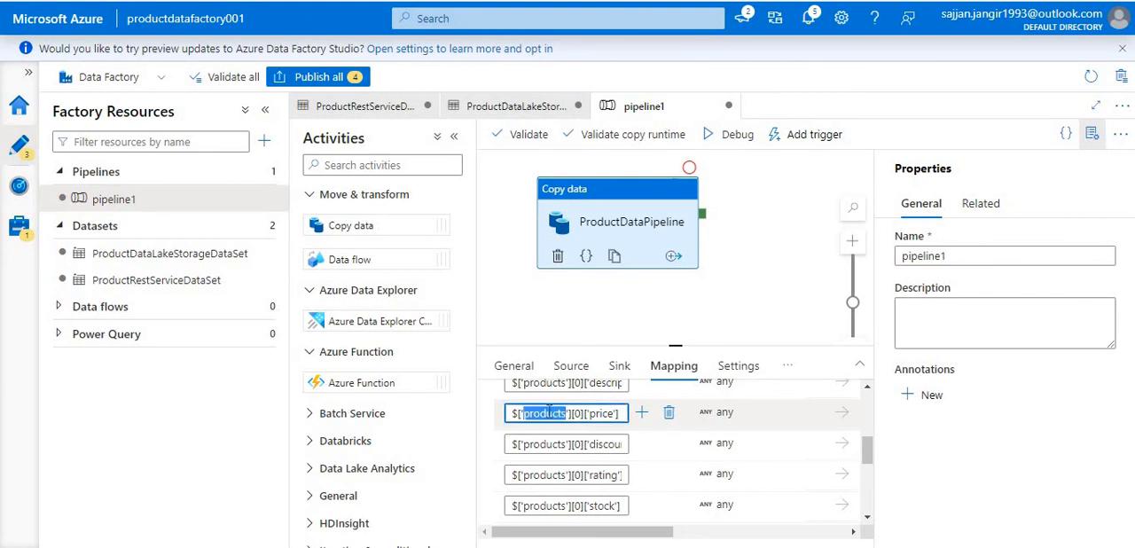
{"action": "scroll", "coordinate": [607, 443], "scroll_direction": "up", "scroll_amount": 5}
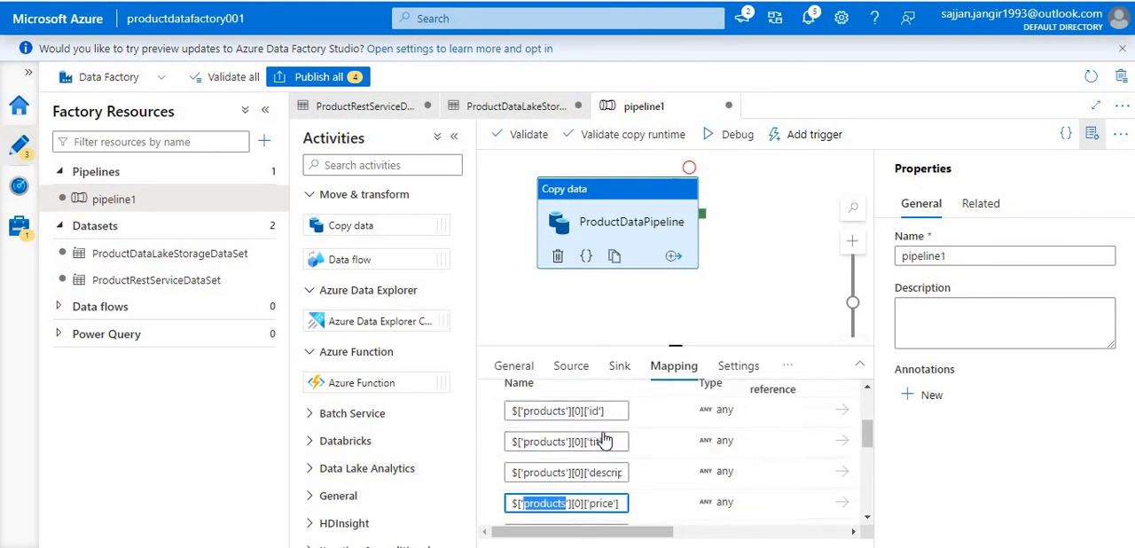
{"action": "scroll", "coordinate": [604, 440], "scroll_direction": "down", "scroll_amount": 1}
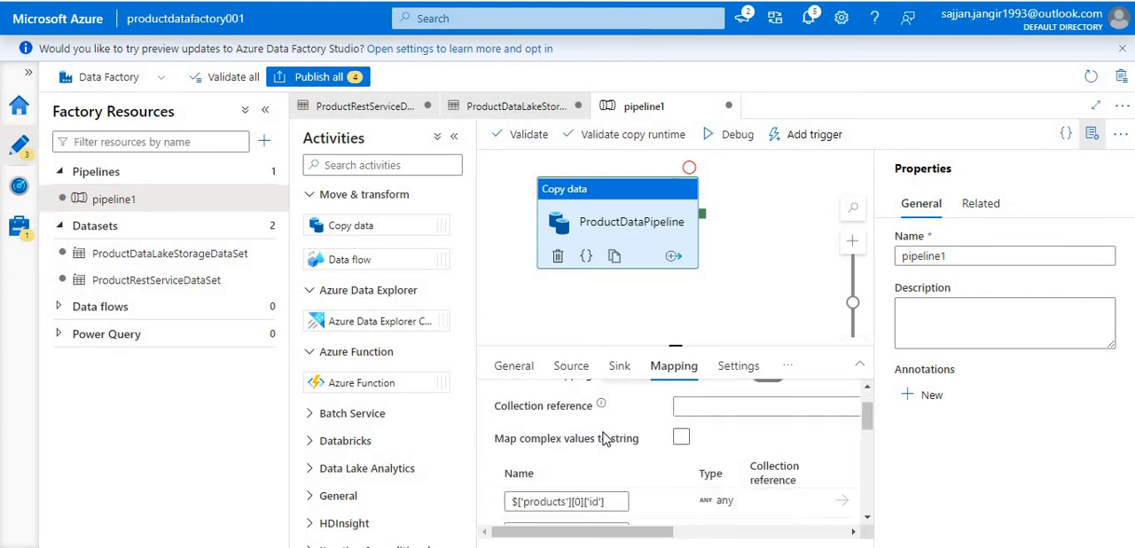
{"action": "scroll", "coordinate": [603, 439], "scroll_direction": "down", "scroll_amount": 1}
{"action": "scroll", "coordinate": [603, 439], "scroll_direction": "up", "scroll_amount": 2}
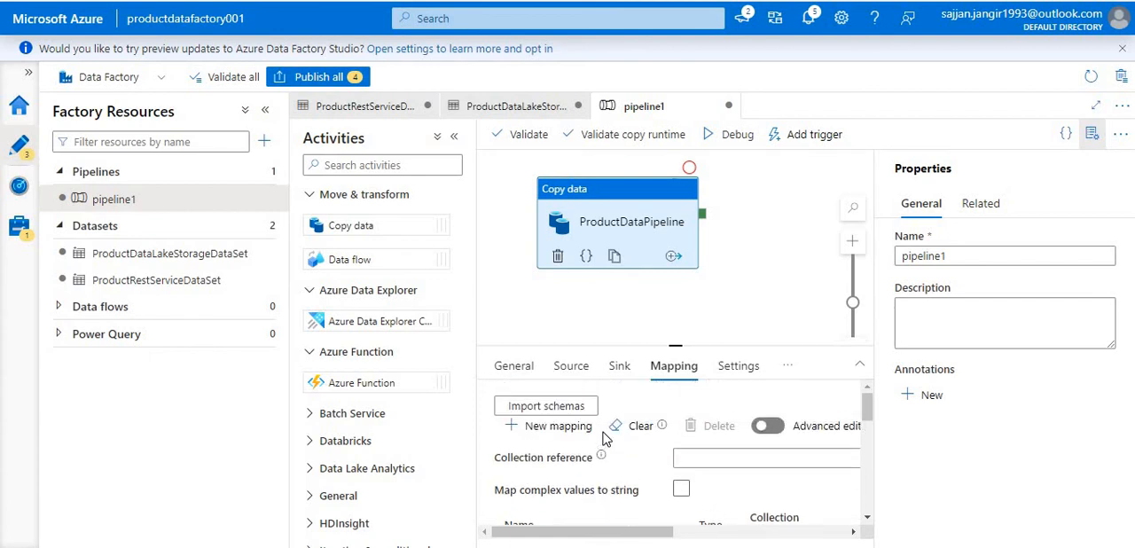
{"action": "scroll", "coordinate": [612, 444], "scroll_direction": "down", "scroll_amount": 3}
{"action": "scroll", "coordinate": [672, 456], "scroll_direction": "up", "scroll_amount": 3}
- Set the collection reference in the copy activity's mapping to $['products']
{"action": "left_click", "coordinate": [701, 458]}
{"action": "scroll", "coordinate": [710, 460], "scroll_direction": "right", "scroll_amount": 2}
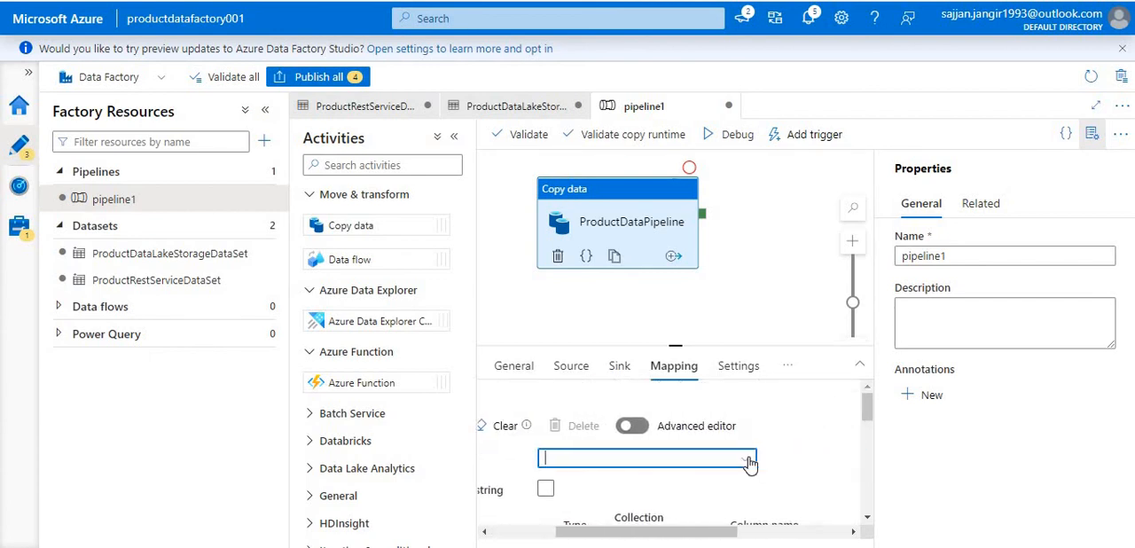
{"action": "left_click", "coordinate": [748, 460]}
{"action": "left_click", "coordinate": [674, 484]}
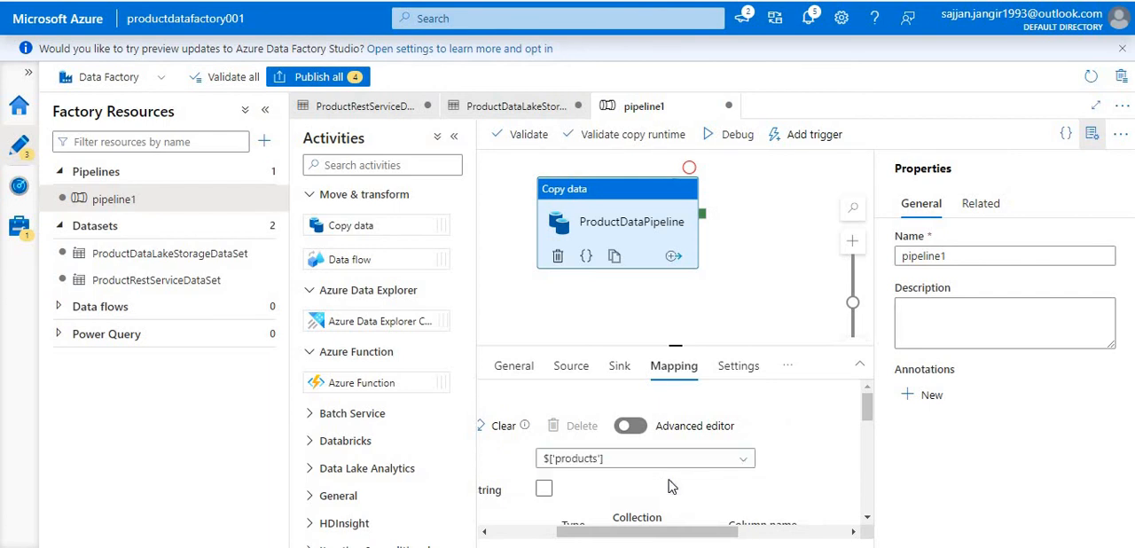
{"action": "scroll", "coordinate": [600, 460], "scroll_direction": "left", "scroll_amount": 2}
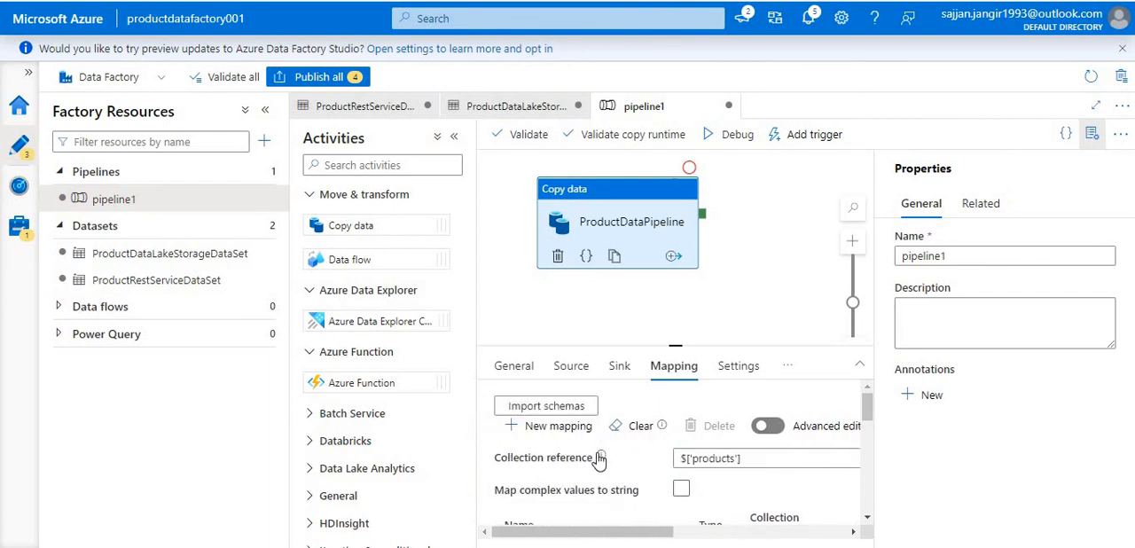
- Import the schemas again for the products collection and look over the resulting field mapping
{"action": "left_click", "coordinate": [550, 408]}
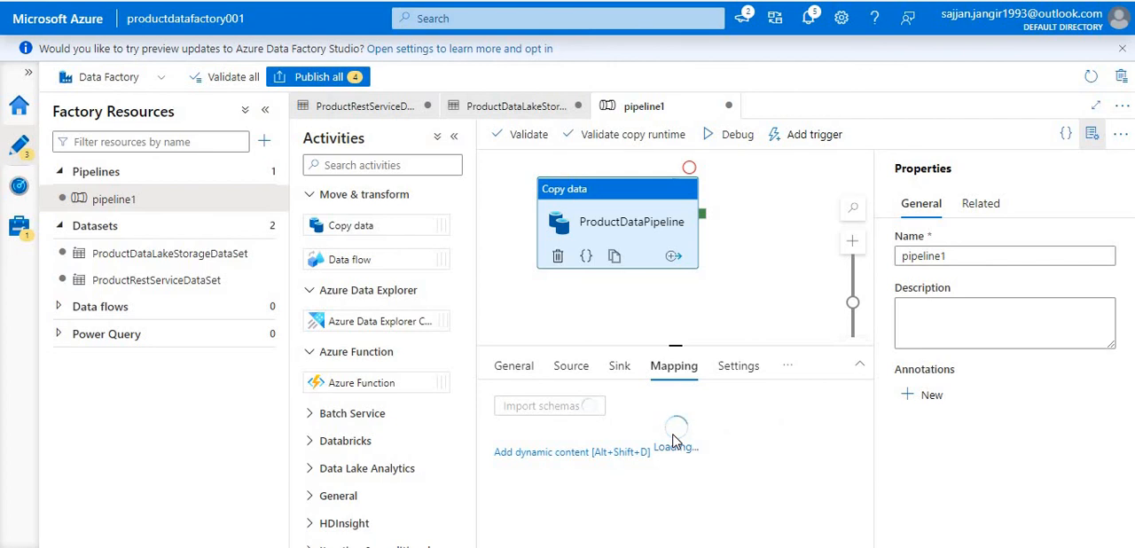
{"action": "scroll", "coordinate": [621, 430], "scroll_direction": "down", "scroll_amount": 3}
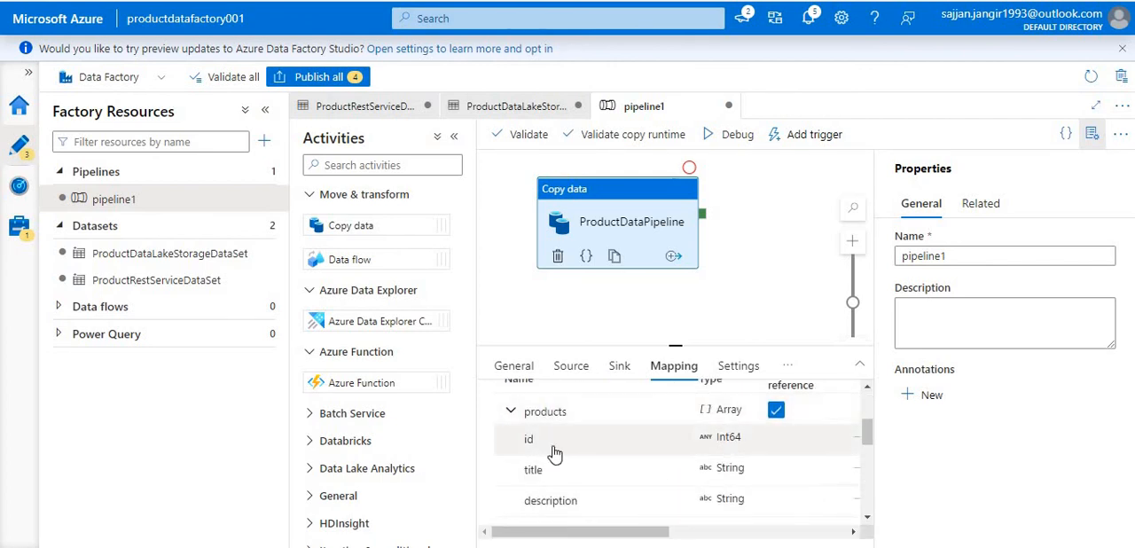
{"action": "scroll", "coordinate": [553, 455], "scroll_direction": "down", "scroll_amount": 10}
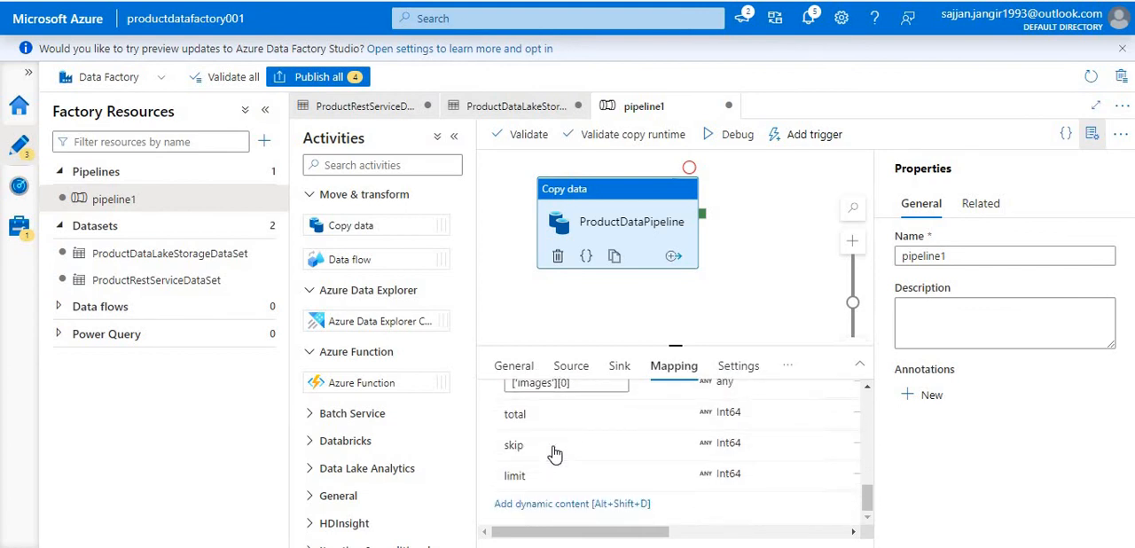
{"action": "scroll", "coordinate": [553, 454], "scroll_direction": "up", "scroll_amount": 10}
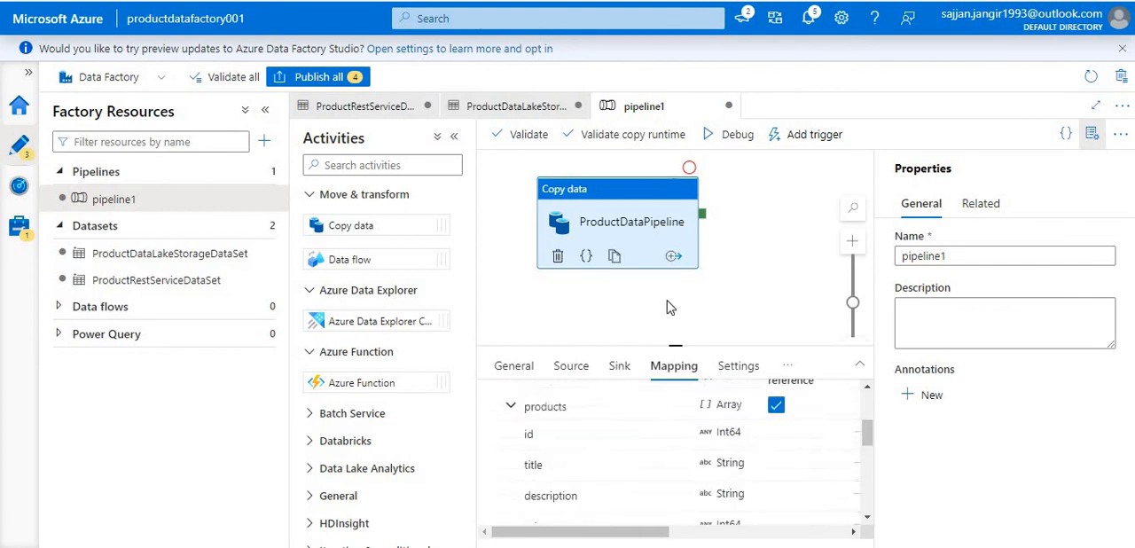
- Run pipeline1 in debug mode and check the copy activity's duration and status in the run output
{"action": "left_click", "coordinate": [734, 135]}
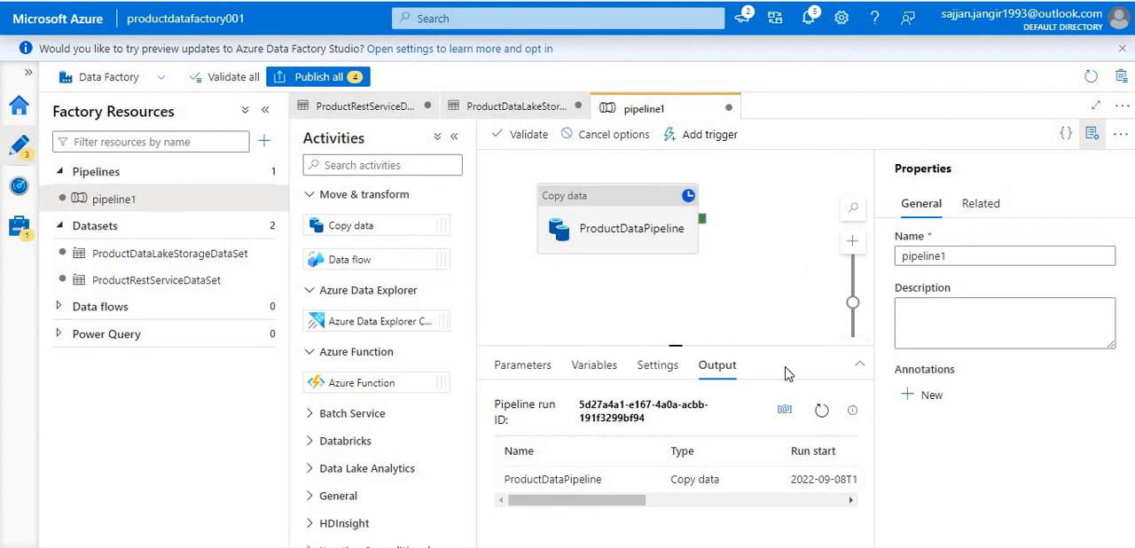
{"action": "scroll", "coordinate": [654, 488], "scroll_direction": "right", "scroll_amount": 3}
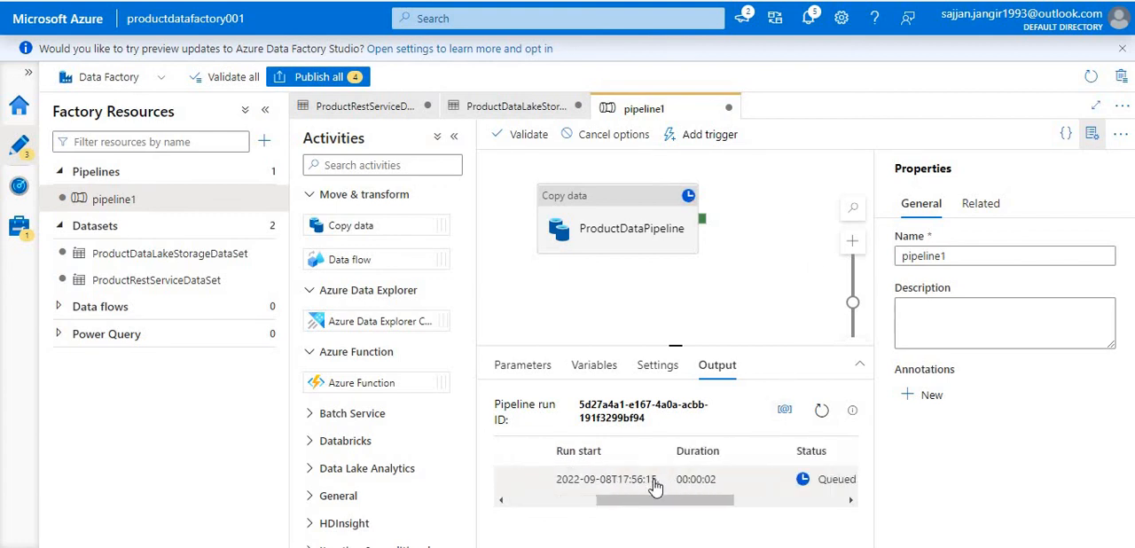
{"action": "scroll", "coordinate": [655, 488], "scroll_direction": "right", "scroll_amount": 2}
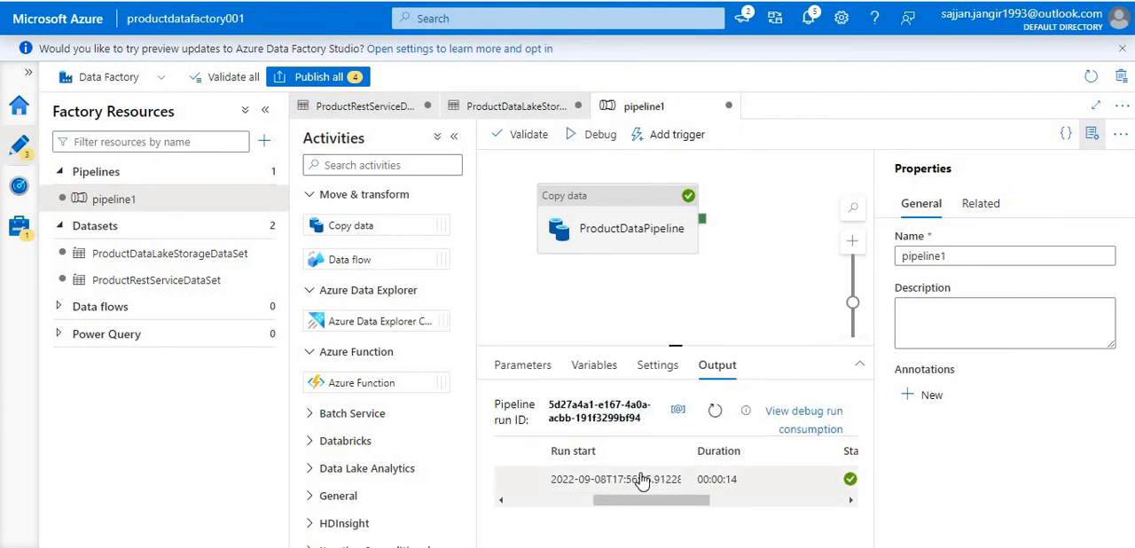
{"action": "scroll", "coordinate": [642, 480], "scroll_direction": "right", "scroll_amount": 5}
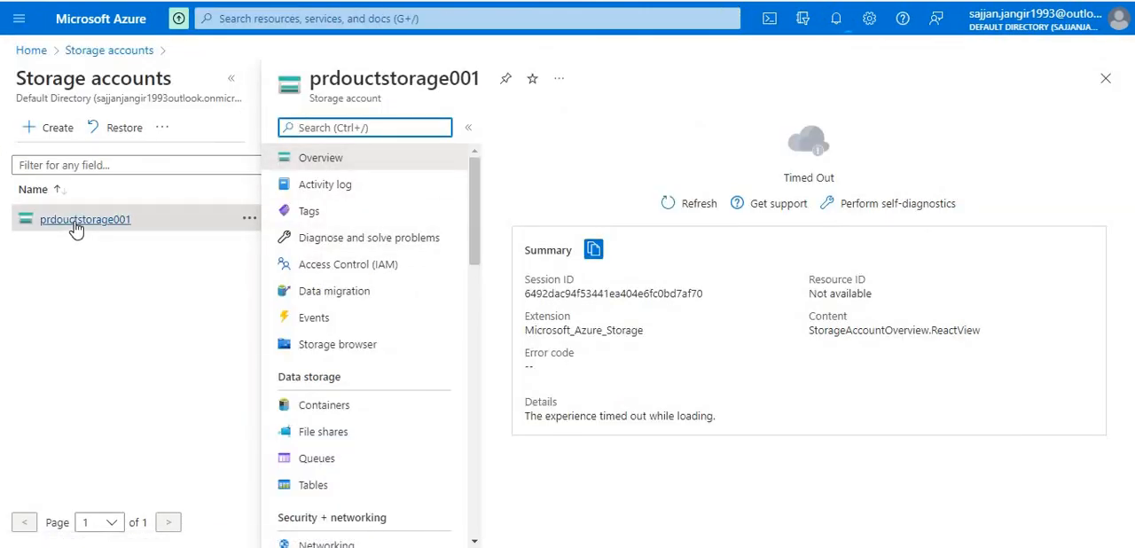
- Switch to the Azure portal's prdouctstorage001 storage account and open the product-data blob container in the storage browser
{"action": "left_click", "coordinate": [687, 208]}
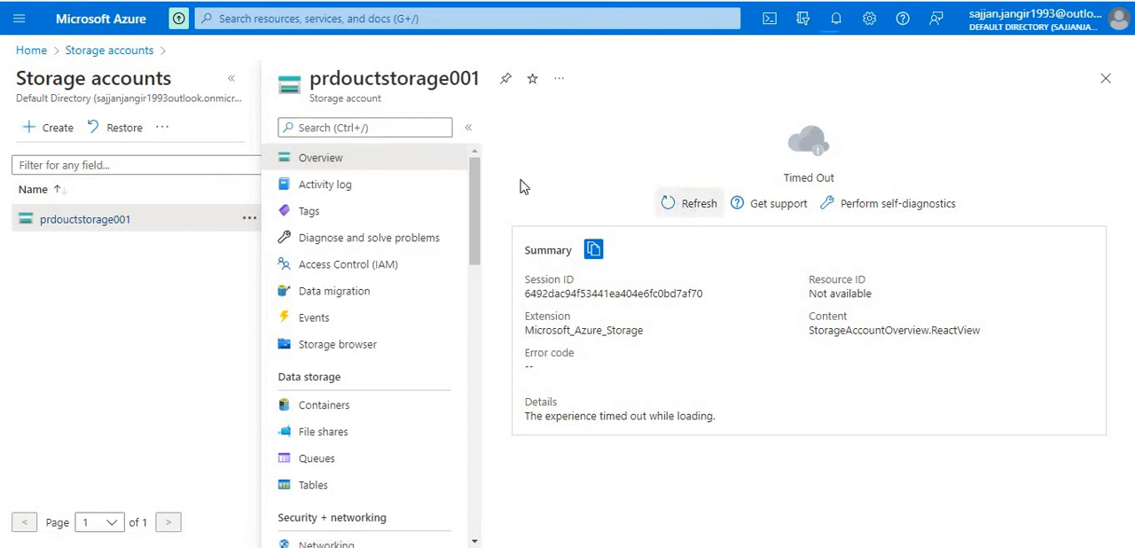
{"action": "left_click", "coordinate": [333, 352]}
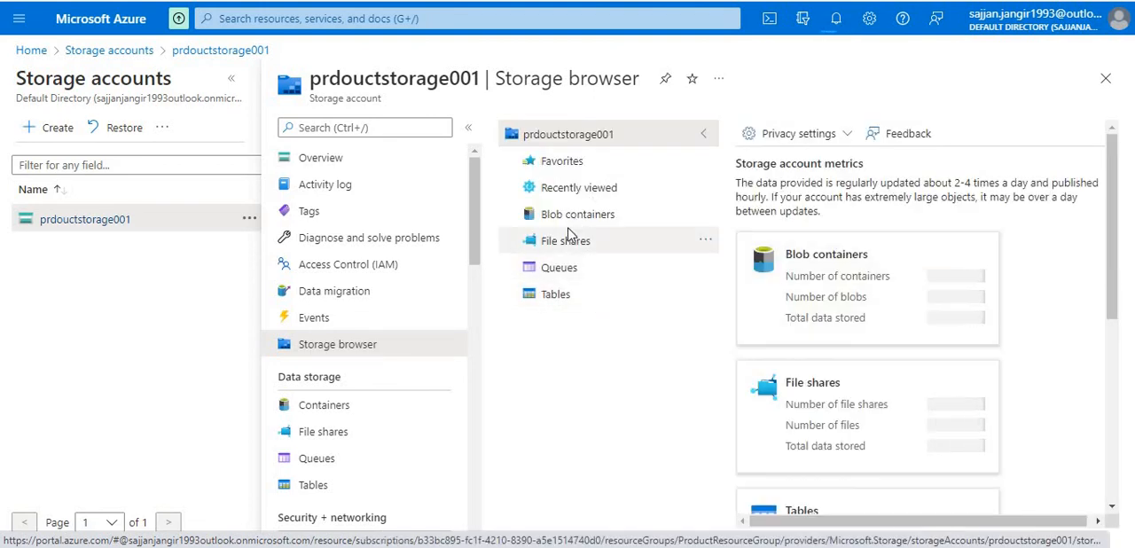
{"action": "left_click", "coordinate": [577, 217]}
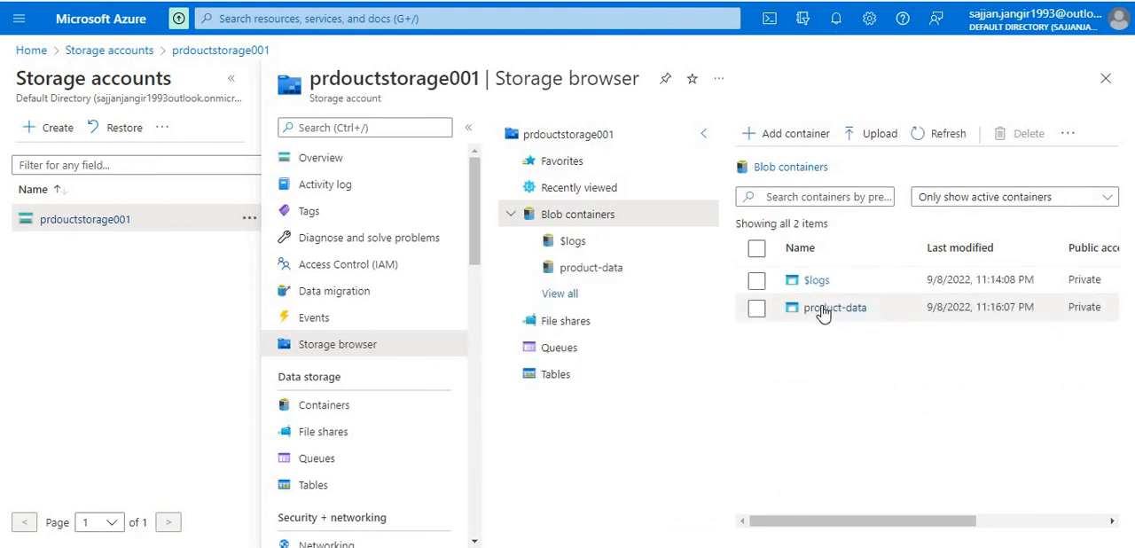
{"action": "left_click", "coordinate": [823, 310]}
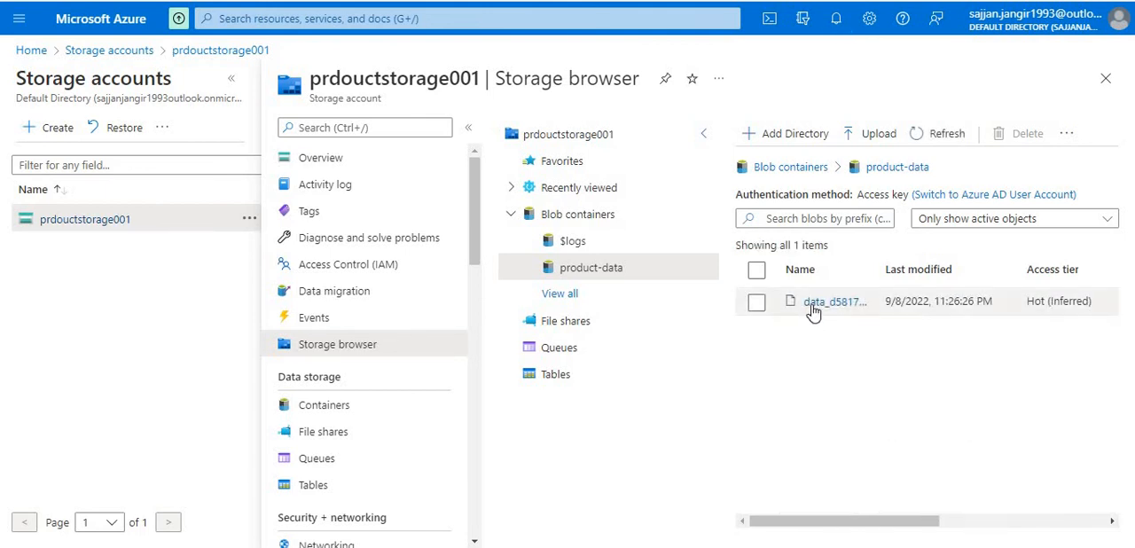
- Open the details of the CSV blob in product-data, download the file and open it in Notepad
{"action": "left_click", "coordinate": [818, 306]}
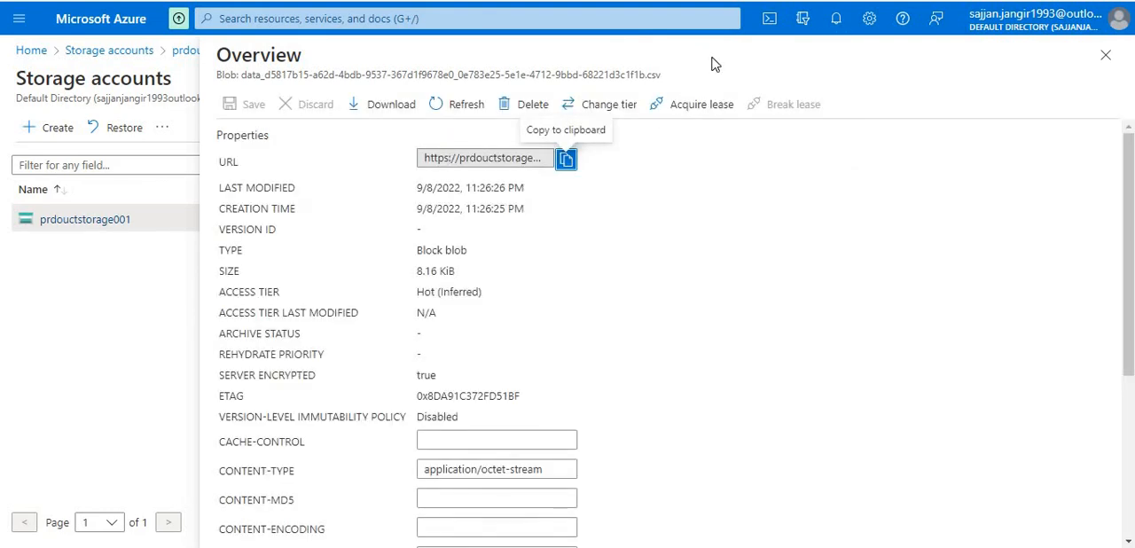
{"action": "left_click_drag", "start_coordinate": [656, 75], "coordinate": [361, 93]}
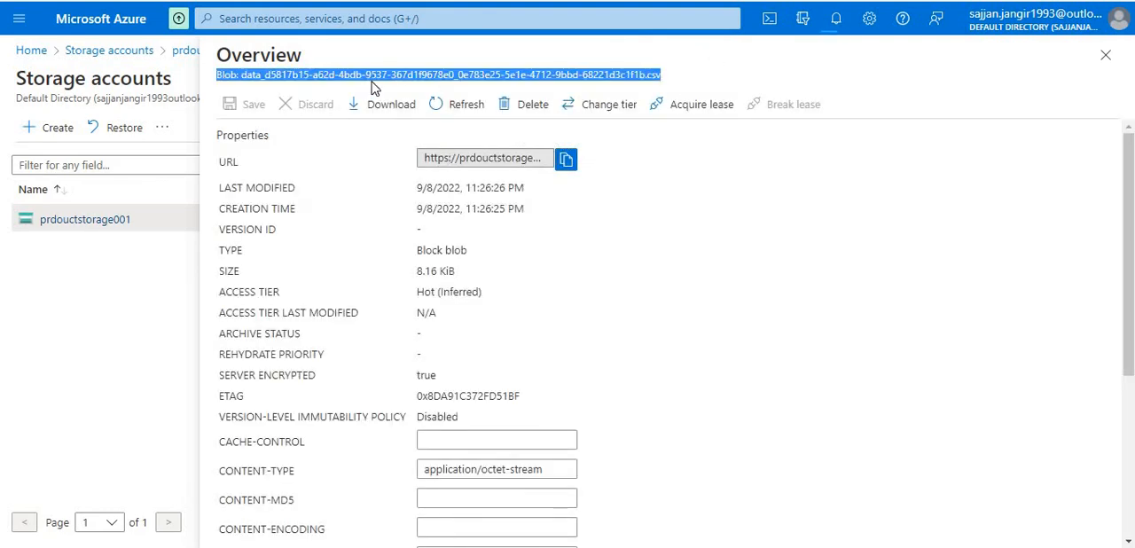
{"action": "double_click", "coordinate": [380, 76]}
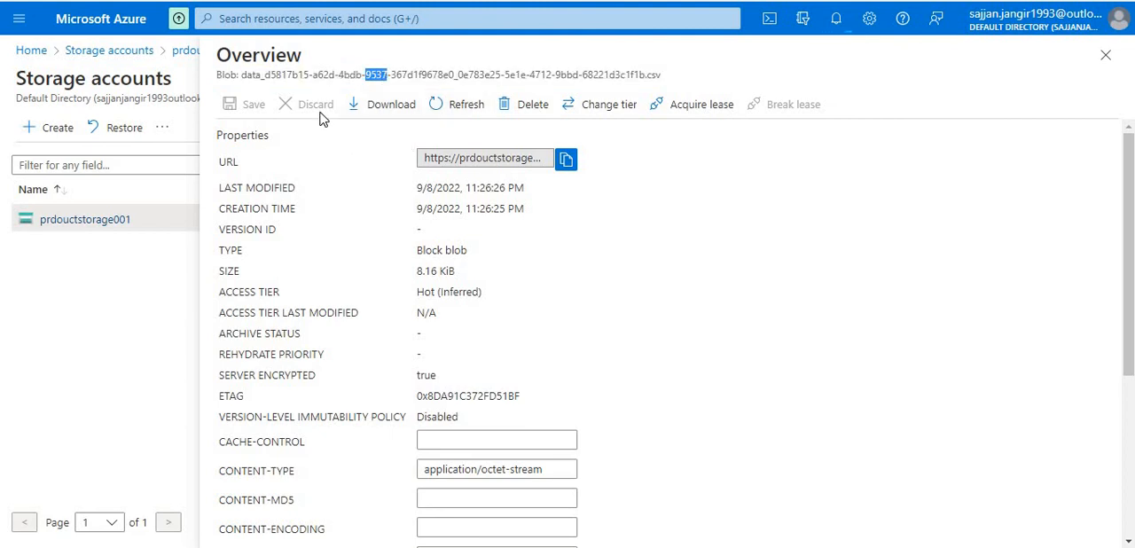
{"action": "left_click", "coordinate": [388, 111]}
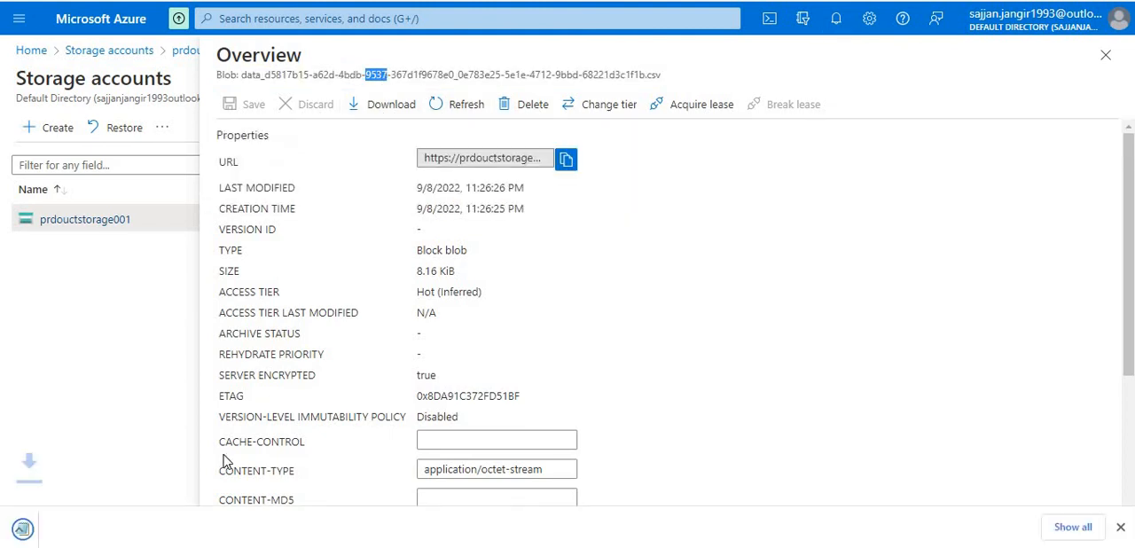
{"action": "left_click", "coordinate": [88, 526]}
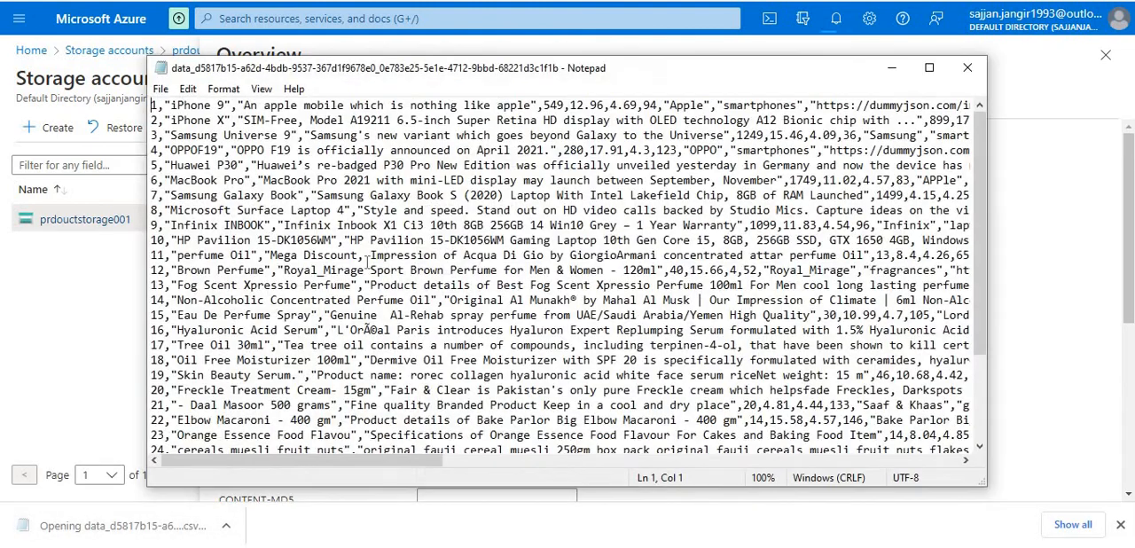
- Look through the product rows and columns in the downloaded CSV file and close it
{"action": "scroll", "coordinate": [371, 330], "scroll_direction": "down", "scroll_amount": 3}
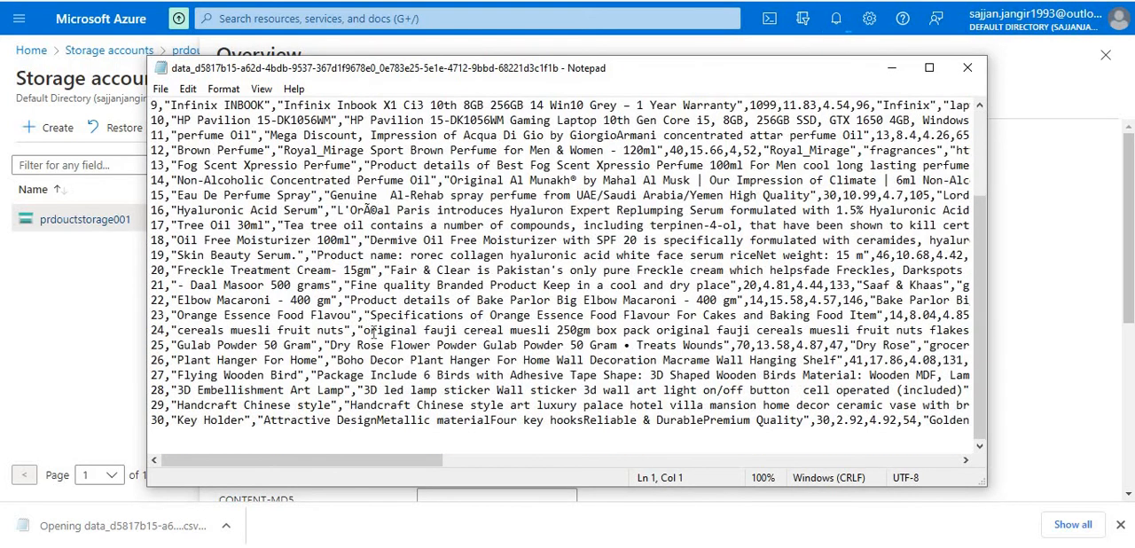
{"action": "scroll", "coordinate": [371, 330], "scroll_direction": "up", "scroll_amount": 3}
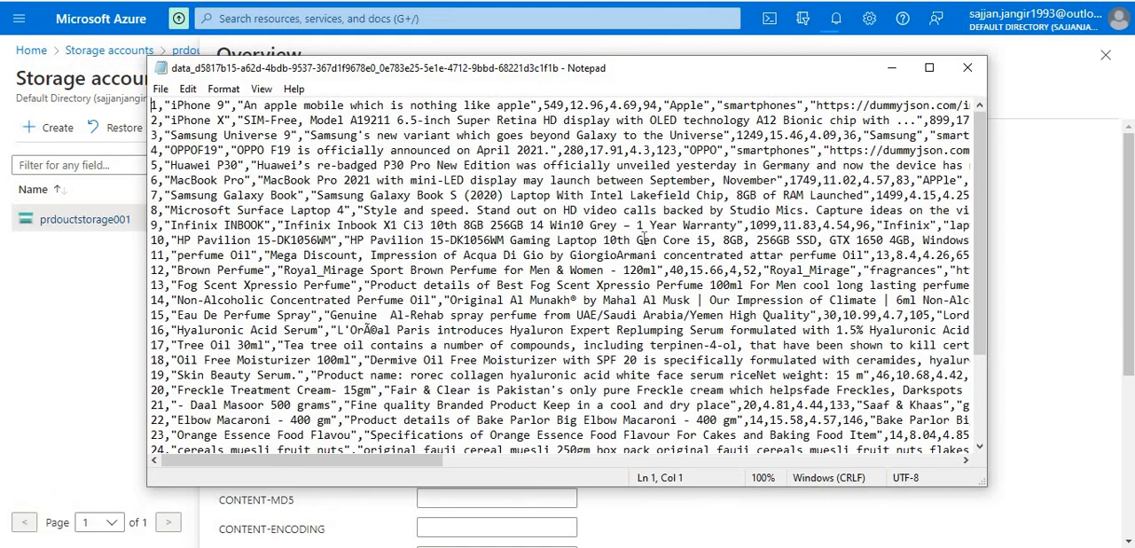
{"action": "scroll", "coordinate": [645, 237], "scroll_direction": "right", "scroll_amount": 10}
{"action": "scroll", "coordinate": [644, 238], "scroll_direction": "left", "scroll_amount": 10}
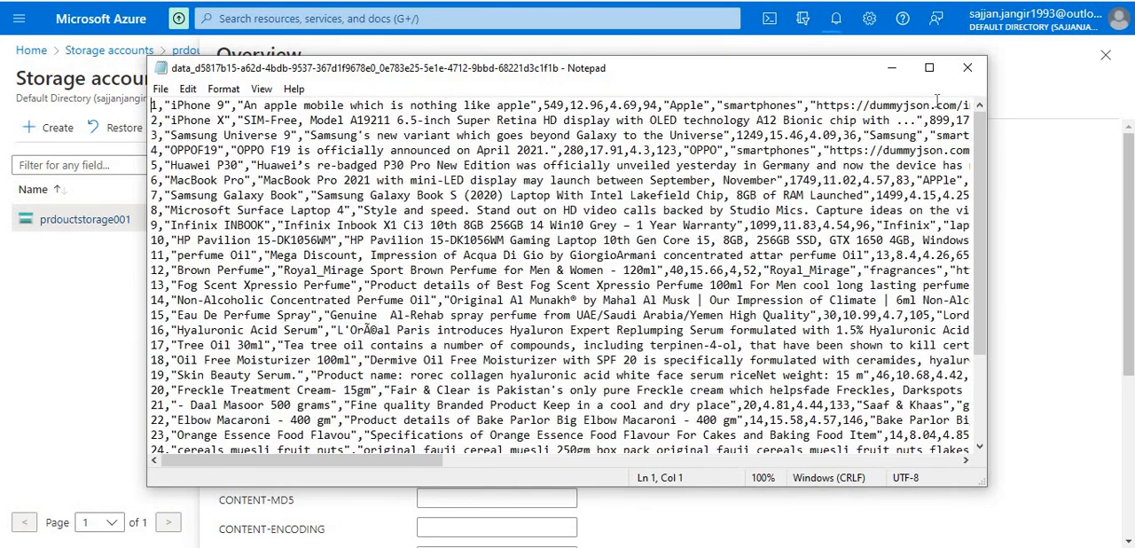
{"action": "left_click", "coordinate": [976, 73]}
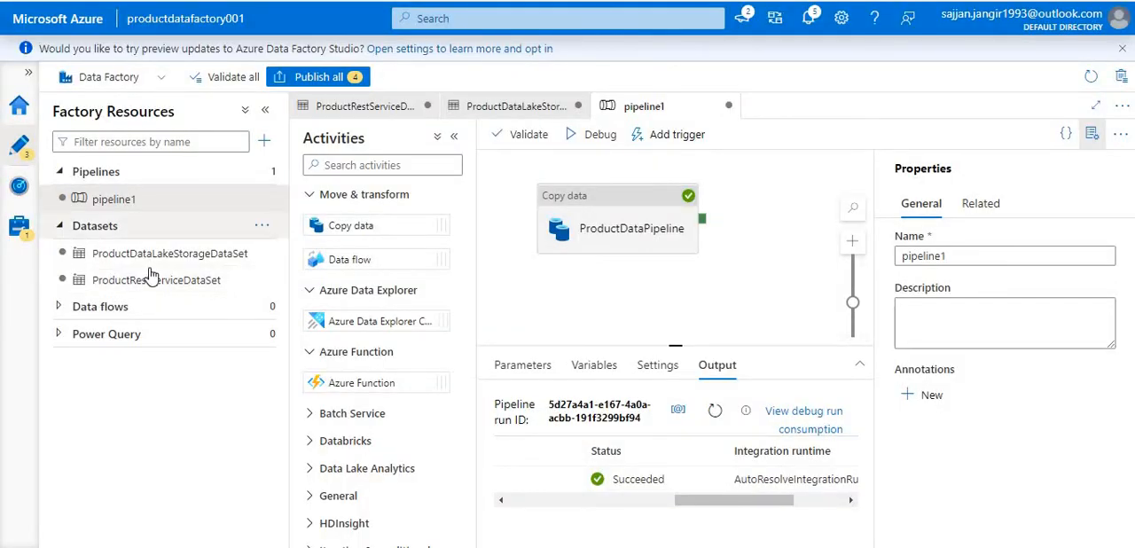
- Switch back to Data Factory and review the connection settings of ProductRestServiceDataSet and ProductDataLakeStorageDataSet
{"action": "left_click", "coordinate": [151, 279]}
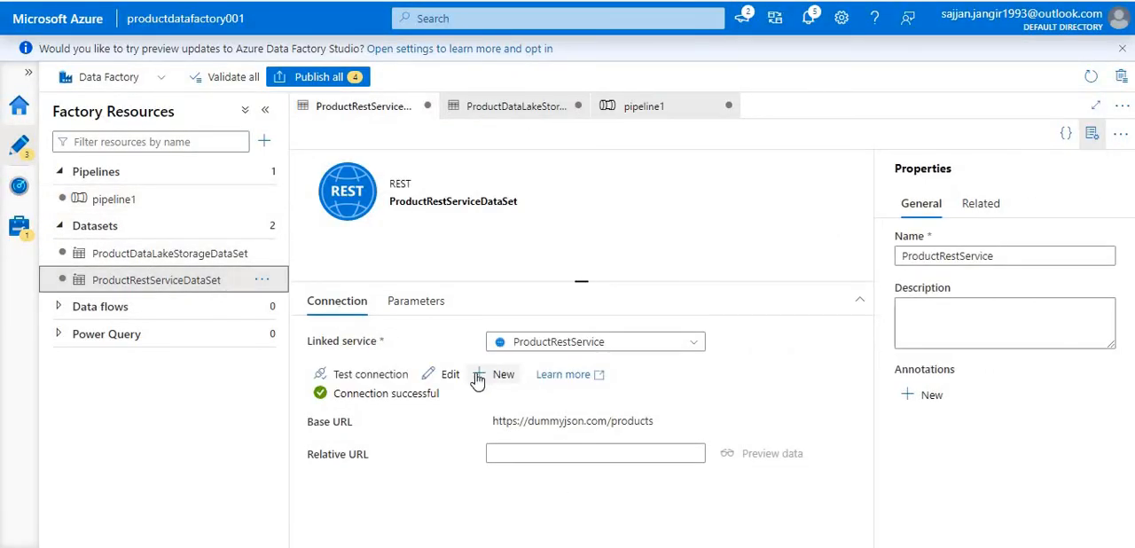
{"action": "left_click", "coordinate": [156, 257]}
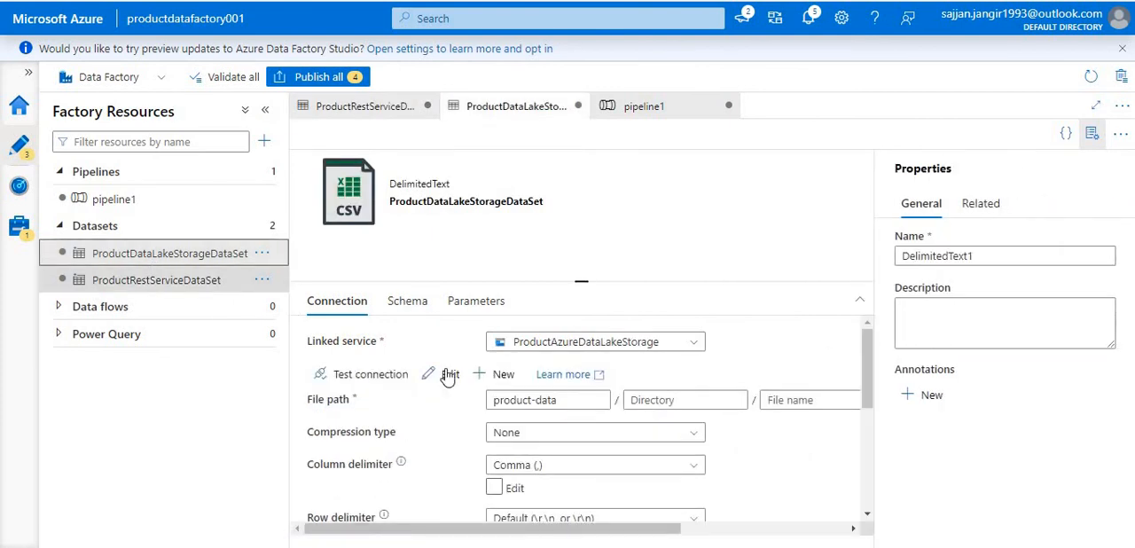
{"action": "key", "text": "ctrl+plus"}
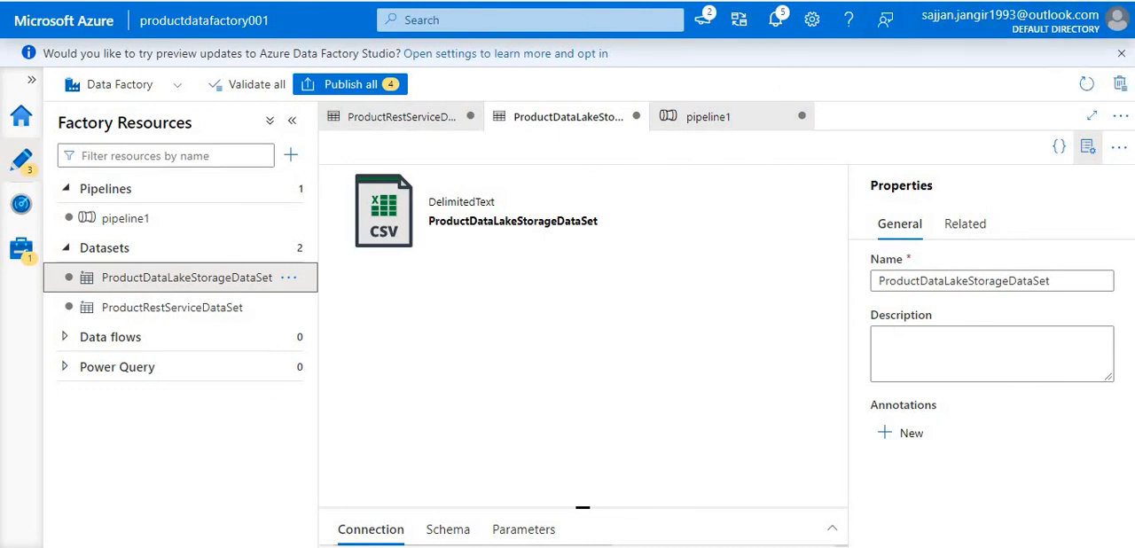
- Enable the first row as header option in the connection settings of ProductDataLakeStorageDataSet
{"action": "left_click", "coordinate": [1006, 18]}
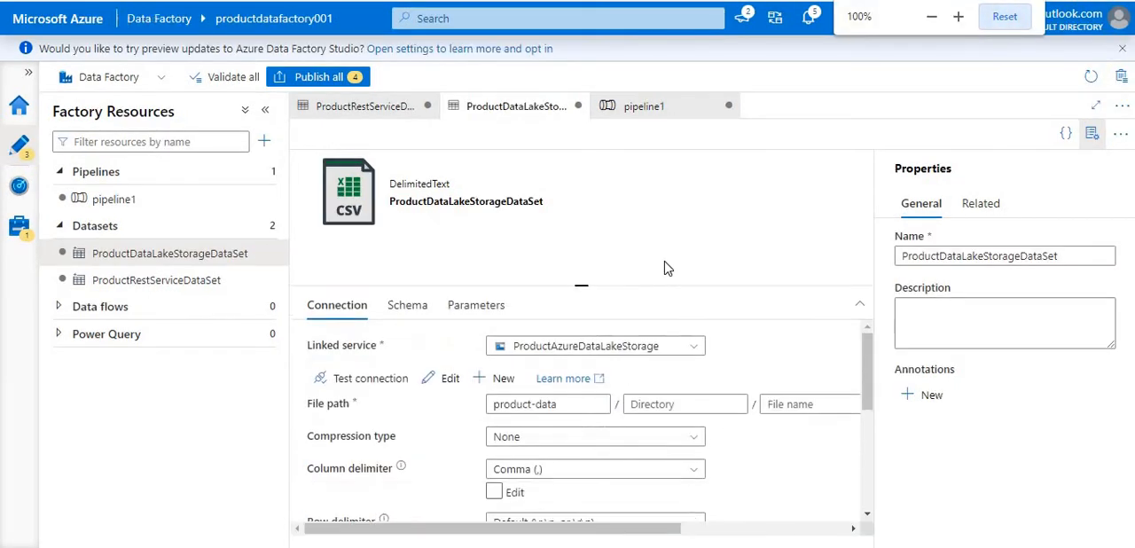
{"action": "scroll", "coordinate": [705, 373], "scroll_direction": "down", "scroll_amount": 3}
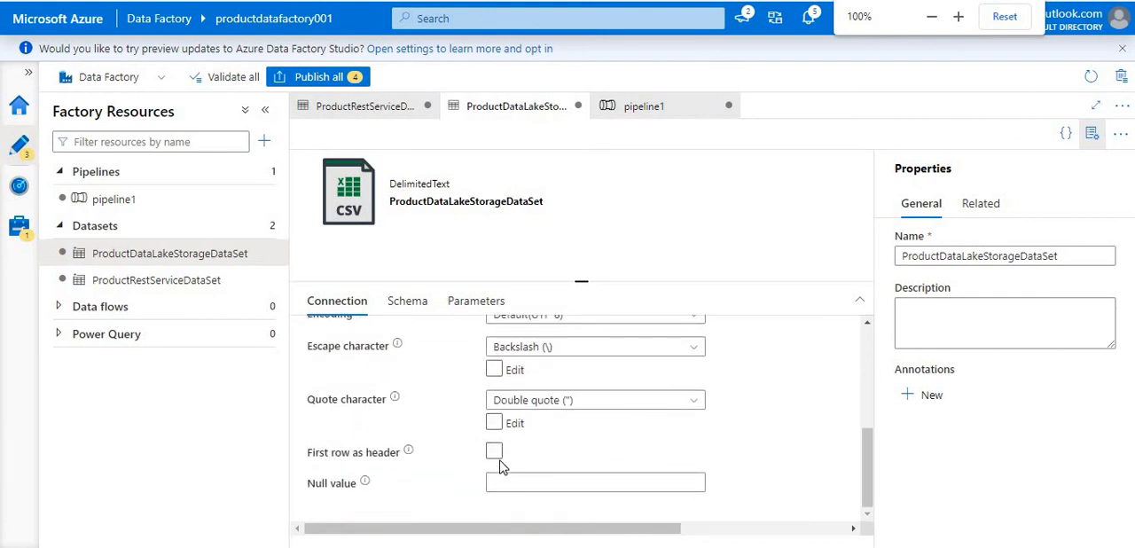
{"action": "left_click", "coordinate": [495, 454]}
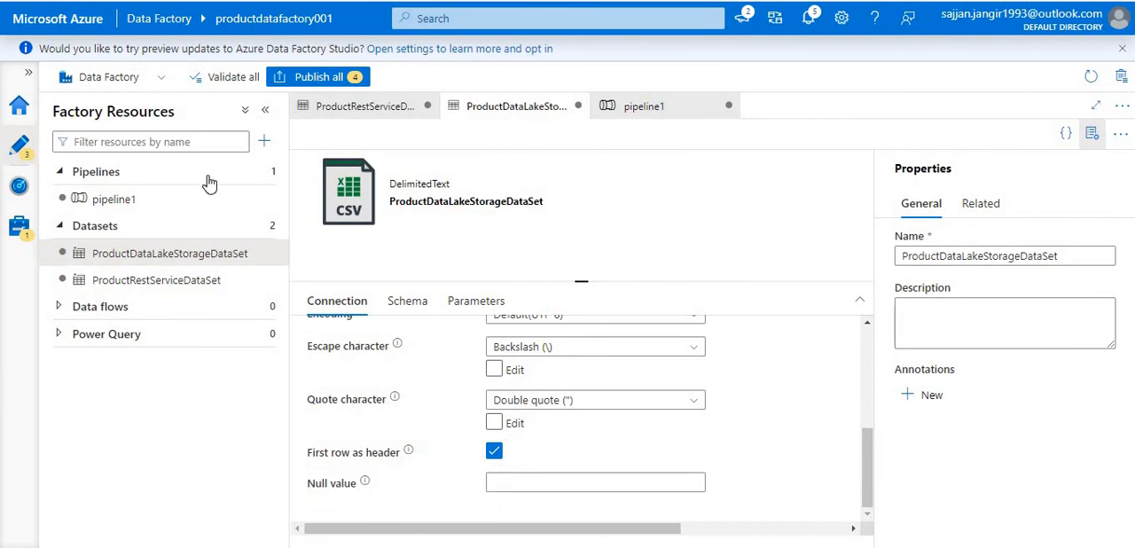
- Select the ProductDataPipeline copy activity in pipeline1, try to debug the pipeline, and dismiss the validation output
{"action": "left_click", "coordinate": [176, 201]}
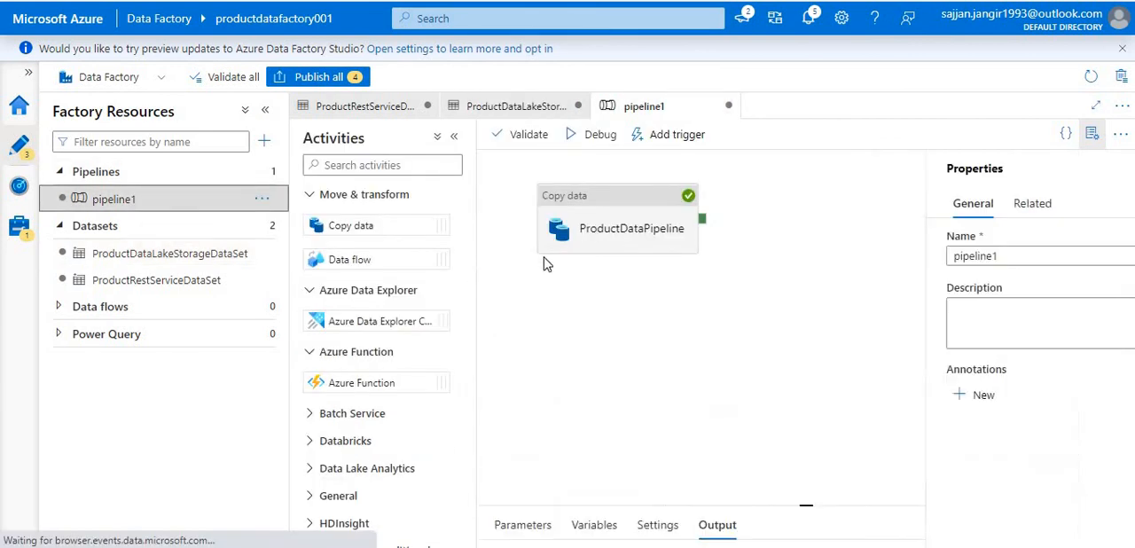
{"action": "left_click", "coordinate": [635, 246]}
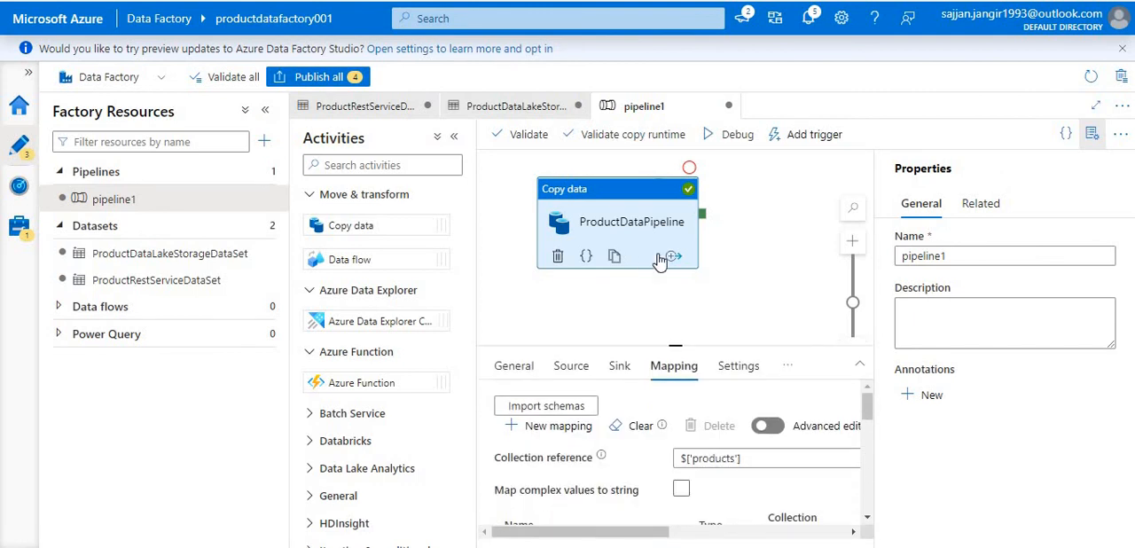
{"action": "left_click", "coordinate": [736, 137]}
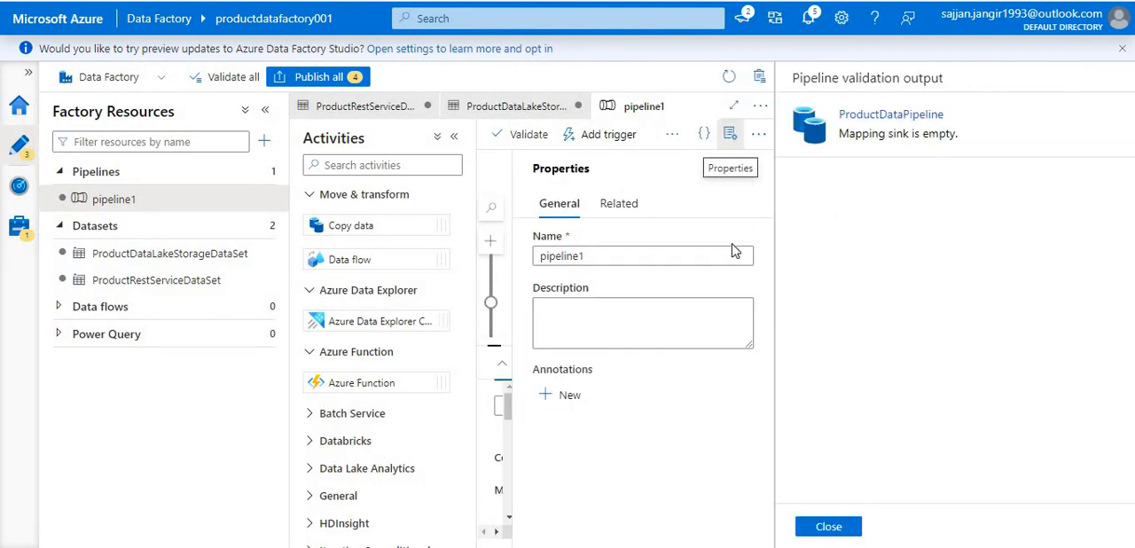
{"action": "left_click", "coordinate": [820, 527]}
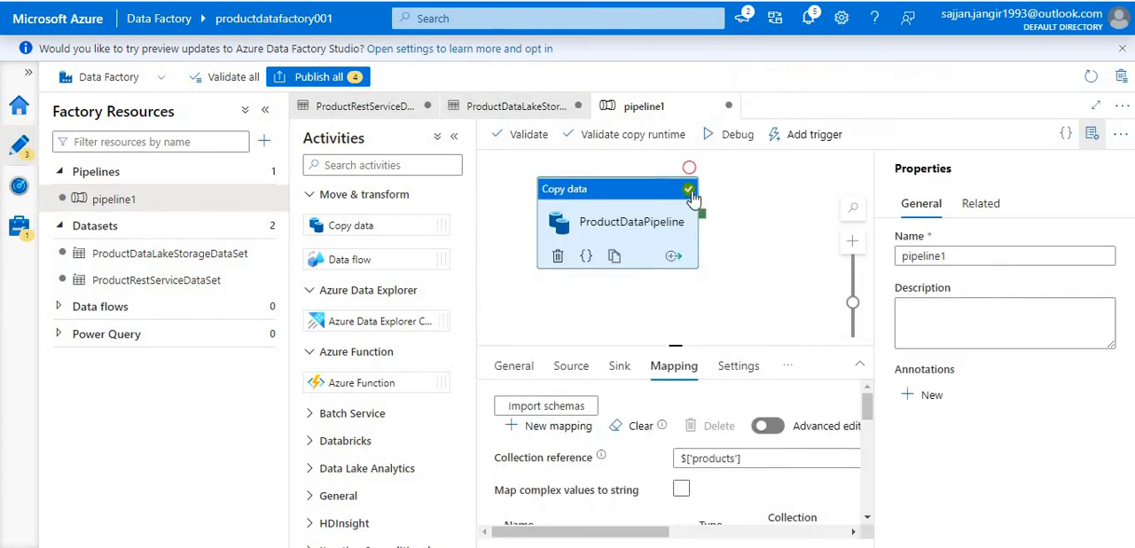